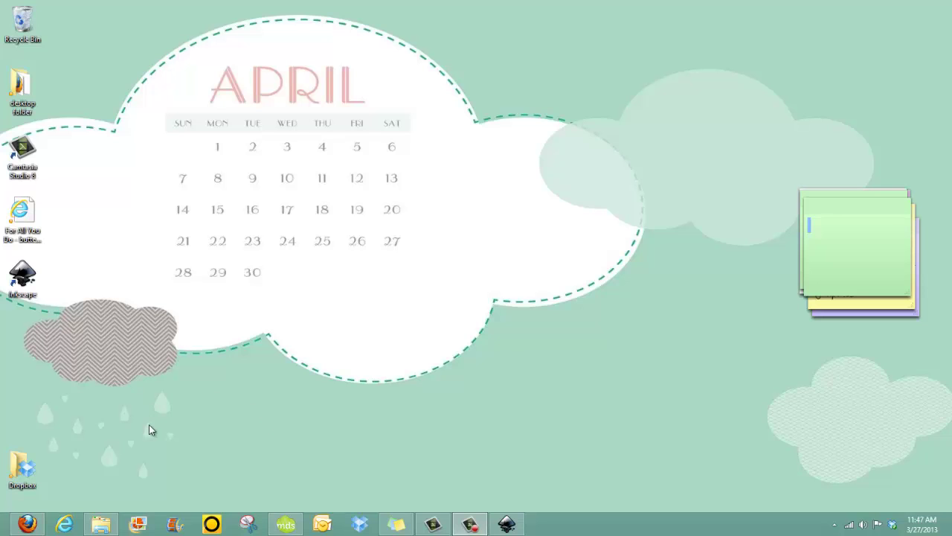
View the Inkscape website's home page in Firefox and minimize the browser.
{"action": "left_click", "coordinate": [28, 523]}
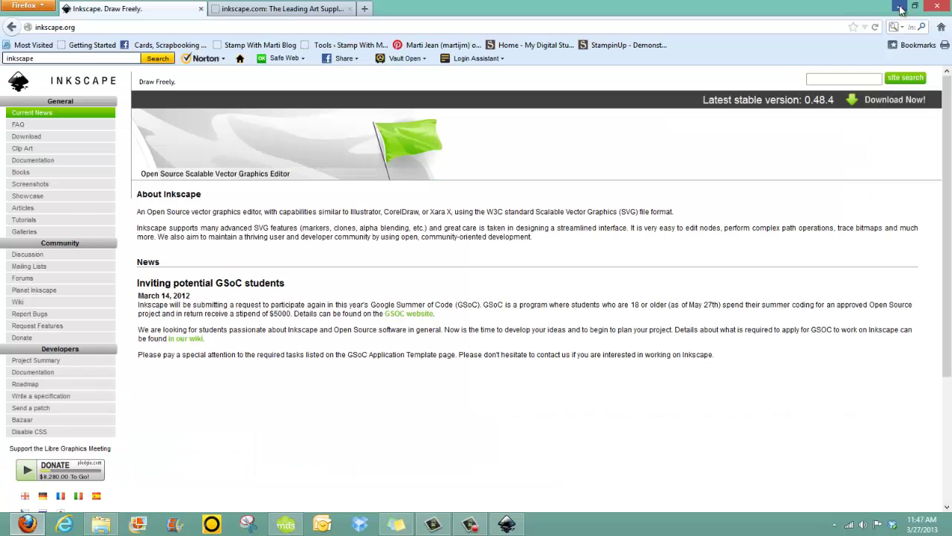
{"action": "left_click", "coordinate": [836, 41]}
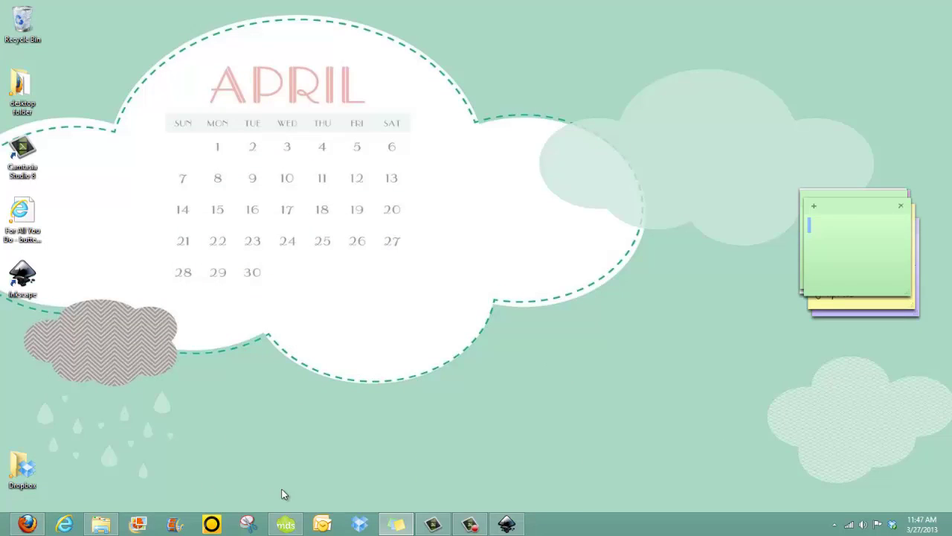
Switch to Inkscape, start opening a file and browse to the My Digital Studio folder in Program Files (x86) on the C: drive.
{"action": "left_click", "coordinate": [508, 525]}
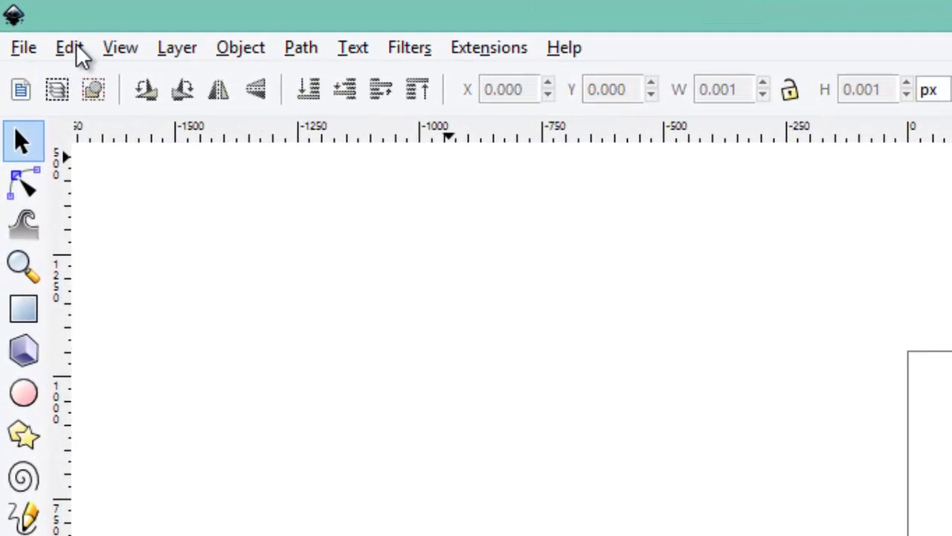
{"action": "left_click", "coordinate": [24, 48]}
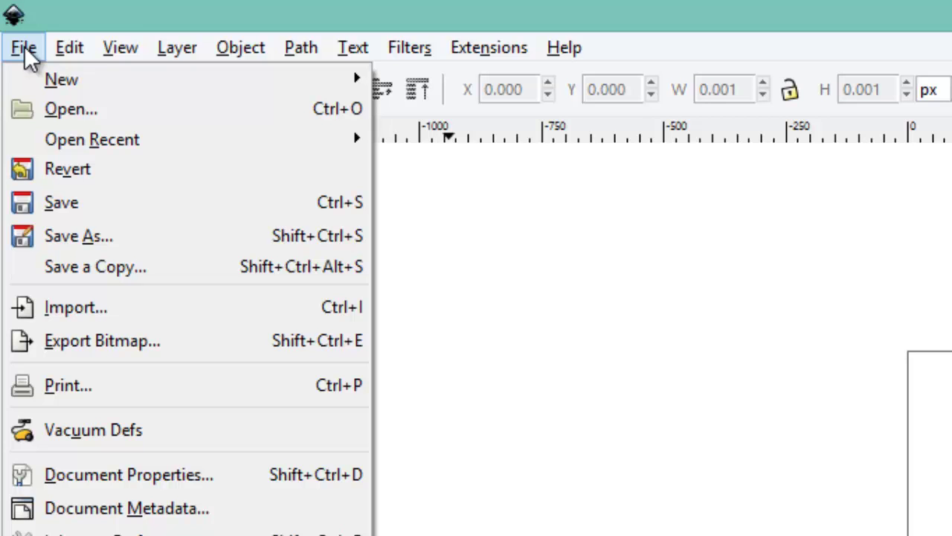
{"action": "left_click", "coordinate": [47, 110]}
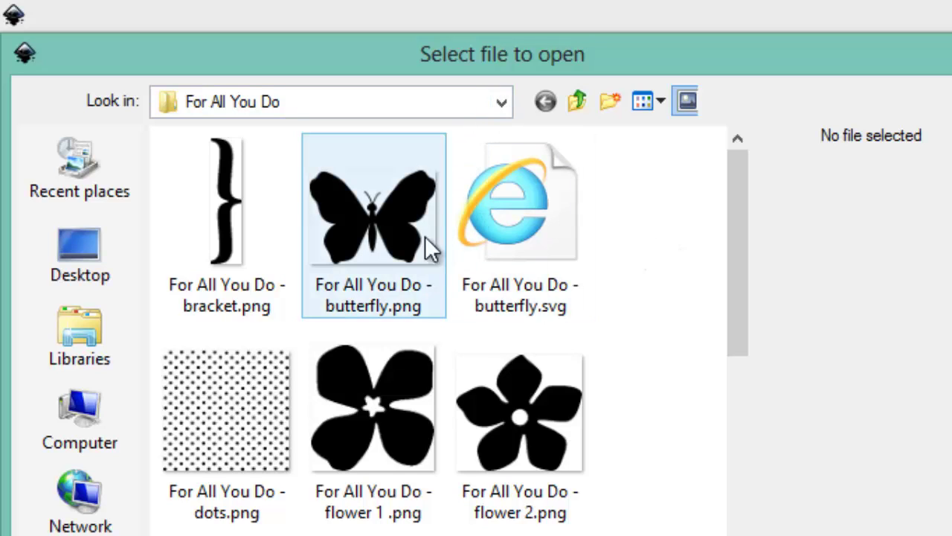
{"action": "left_click", "coordinate": [502, 105]}
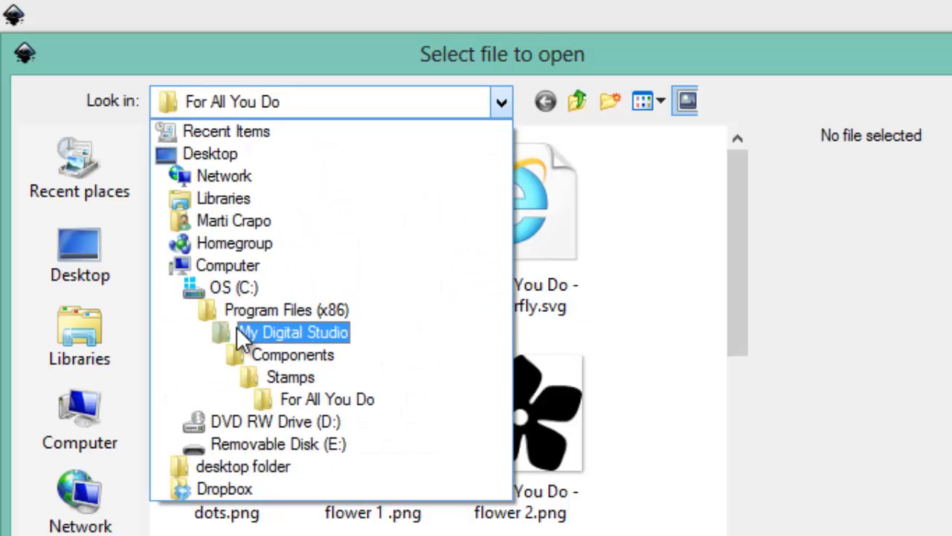
{"action": "left_click", "coordinate": [213, 290]}
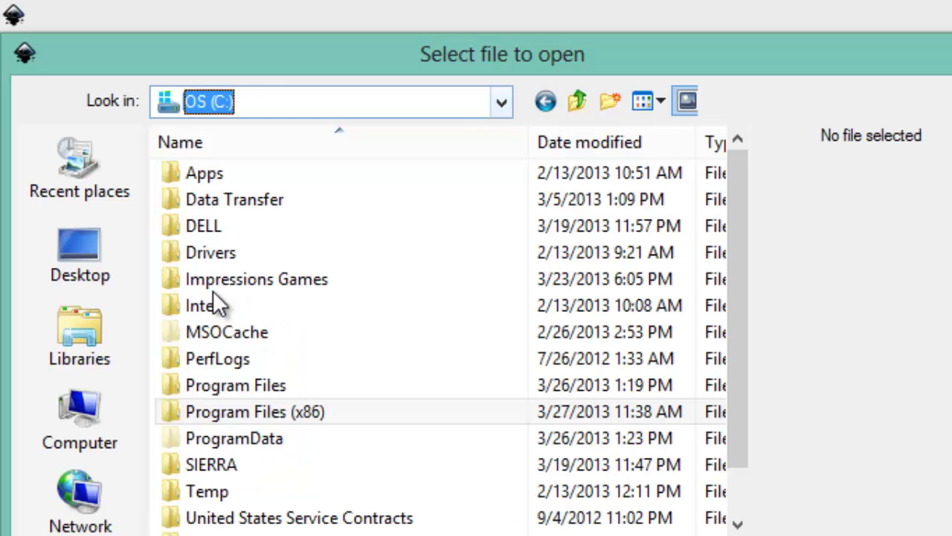
{"action": "double_click", "coordinate": [306, 414]}
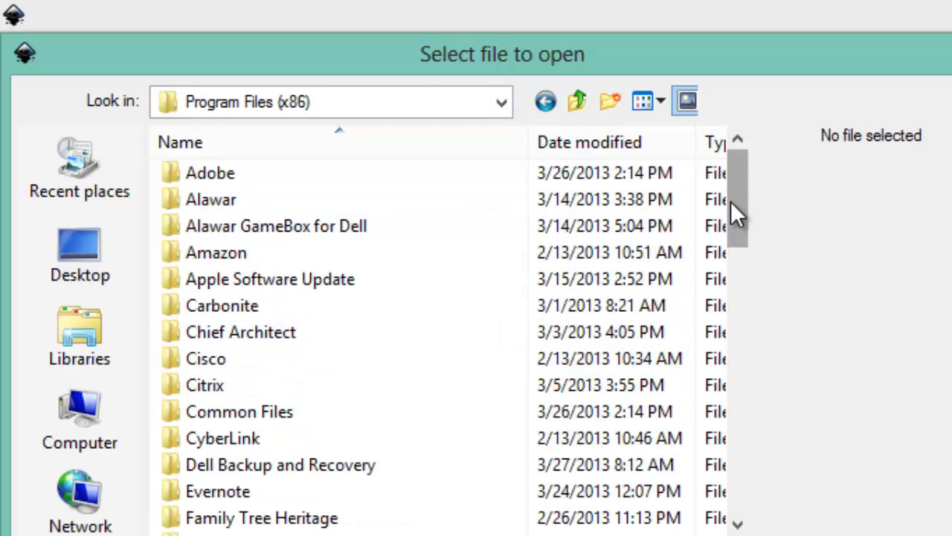
{"action": "left_click_drag", "start_coordinate": [731, 201], "coordinate": [703, 343]}
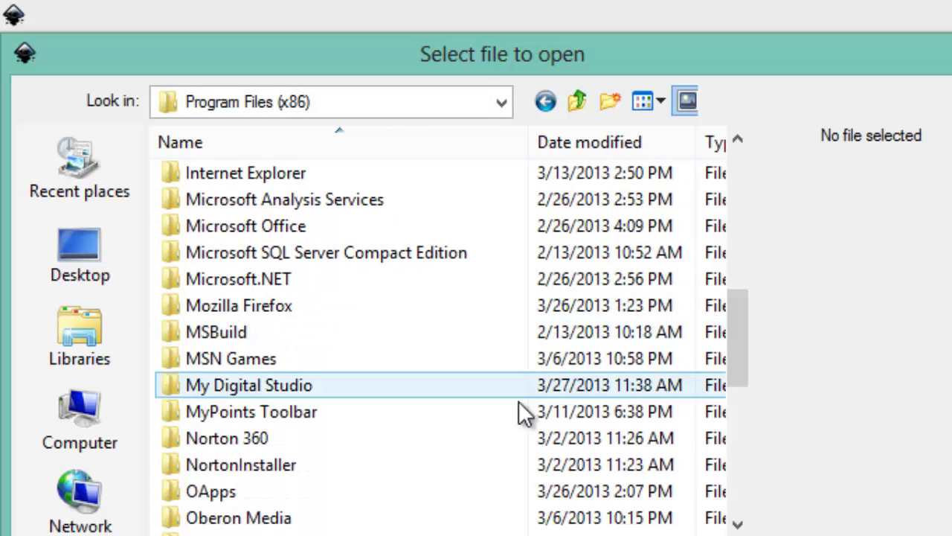
{"action": "left_click", "coordinate": [297, 386]}
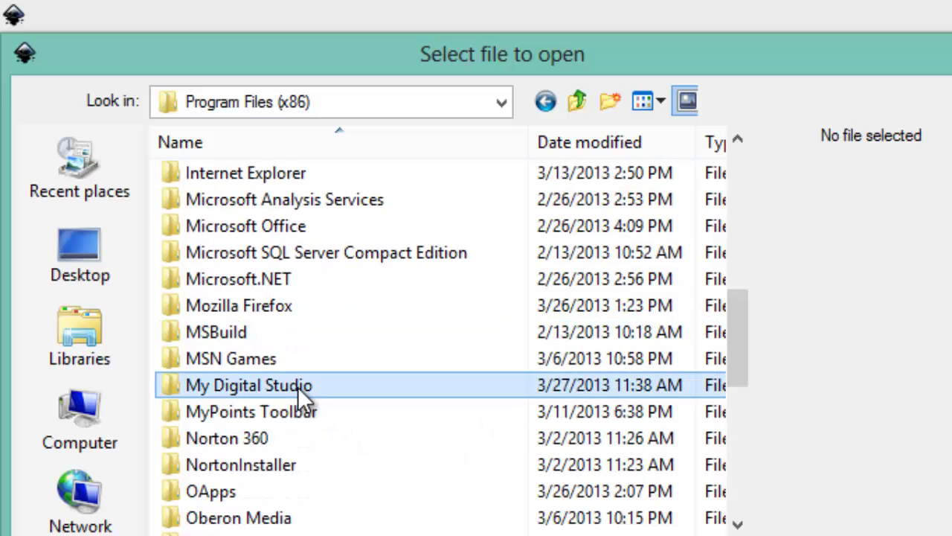
{"action": "double_click", "coordinate": [298, 386]}
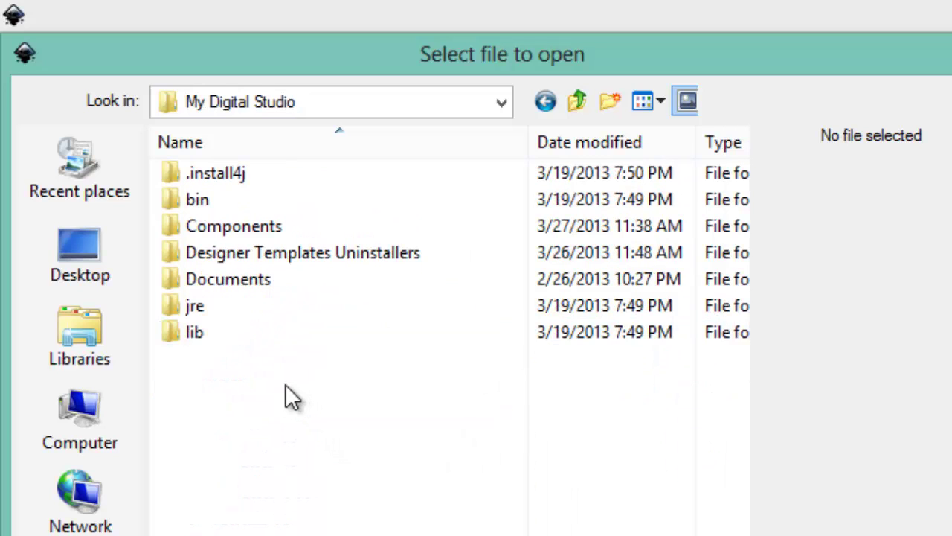
Browse through Components and Stamps to the For All You Do folder.
{"action": "double_click", "coordinate": [236, 224]}
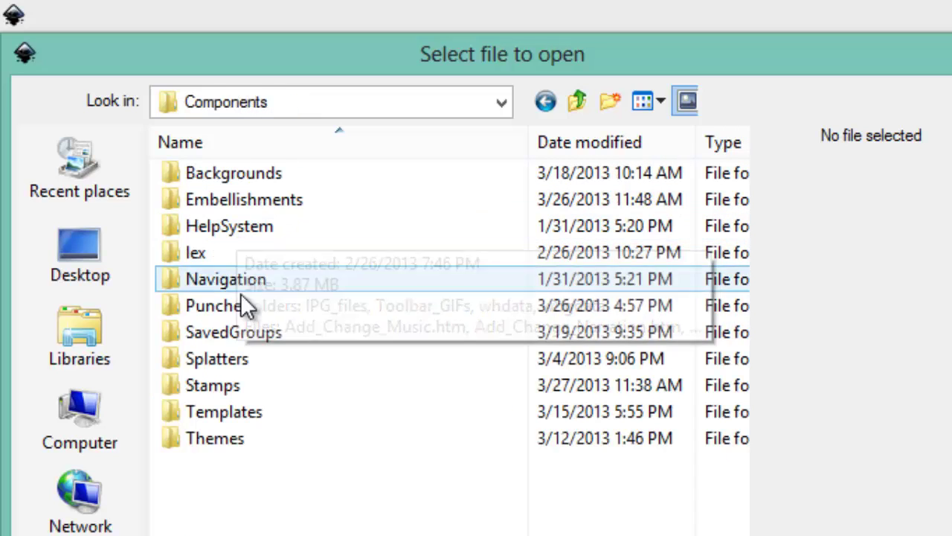
{"action": "double_click", "coordinate": [234, 386]}
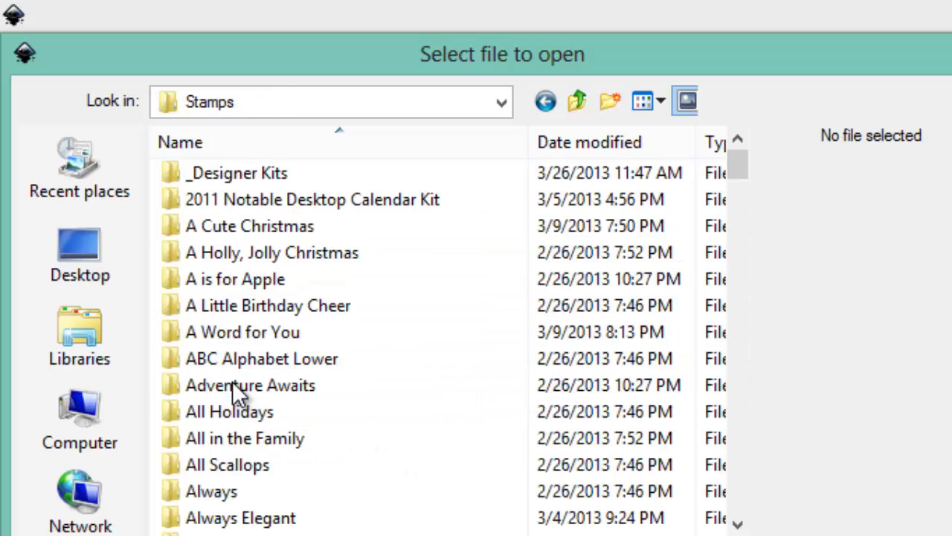
{"action": "left_click_drag", "start_coordinate": [740, 170], "coordinate": [709, 290]}
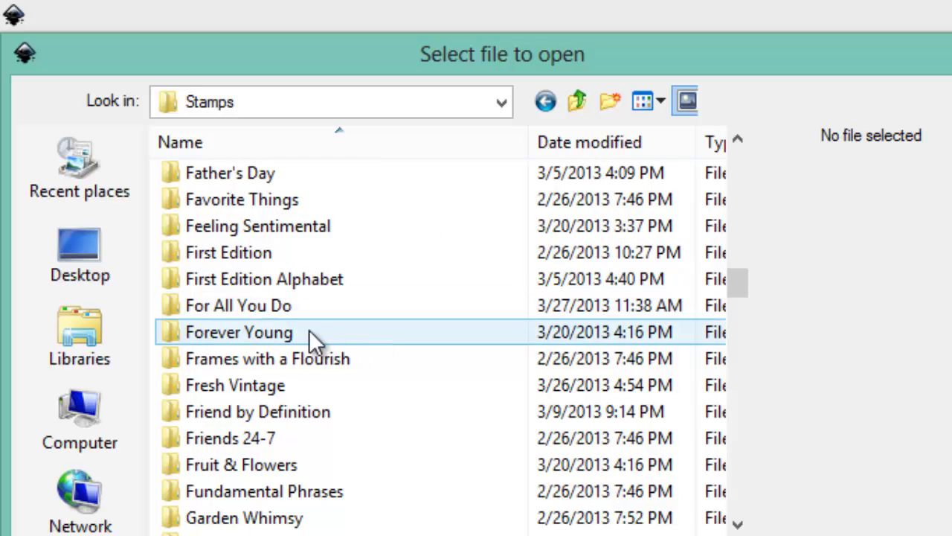
{"action": "left_click", "coordinate": [268, 306]}
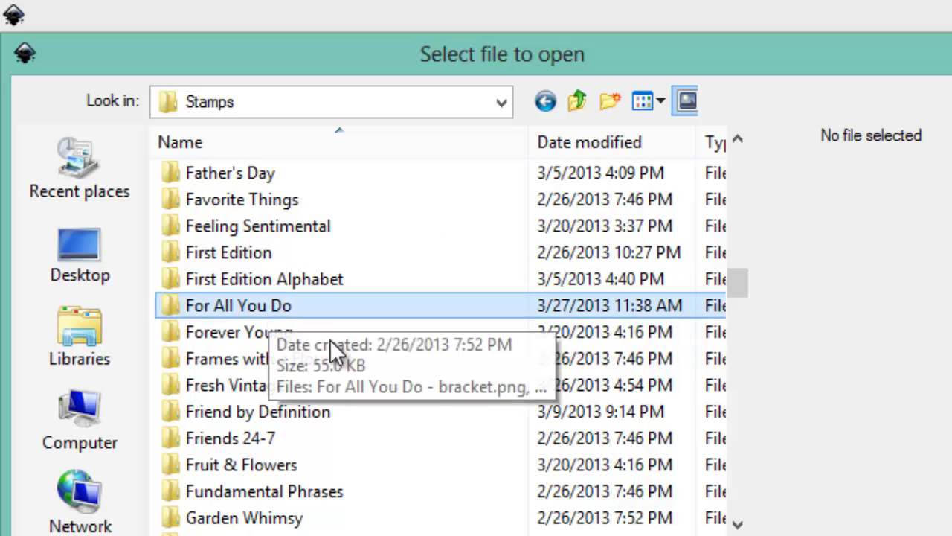
{"action": "key", "text": "Return"}
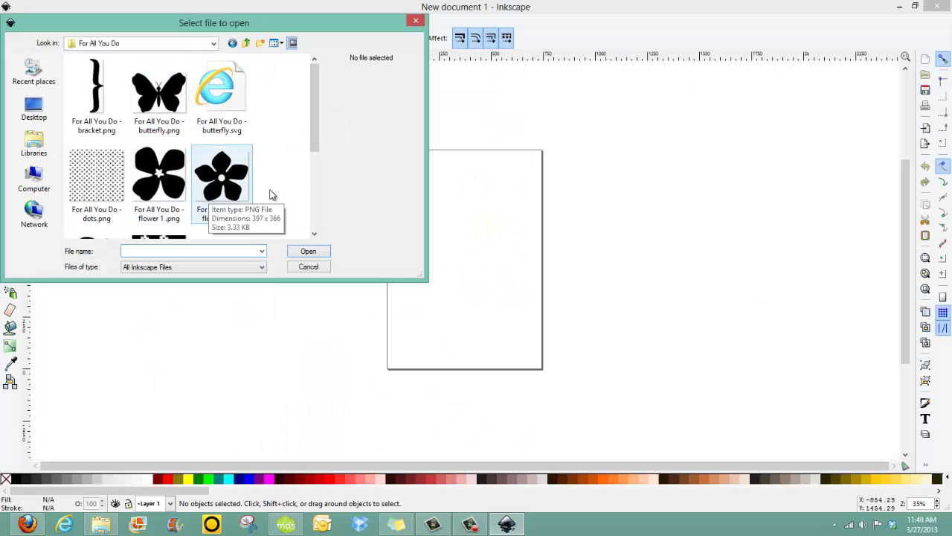
Open For All You Do - butterfly.png as an embedded image and maximize its document window.
{"action": "mouse_move", "coordinate": [317, 125]}
{"action": "left_mouse_down"}
{"action": "mouse_move", "coordinate": [316, 175]}
{"action": "mouse_move", "coordinate": [310, 126]}
{"action": "left_mouse_up"}
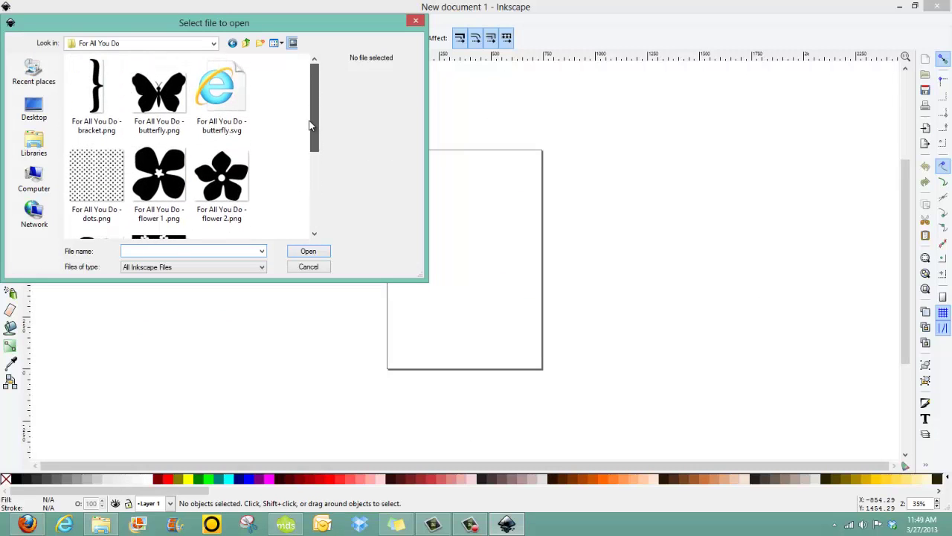
{"action": "left_click", "coordinate": [159, 104]}
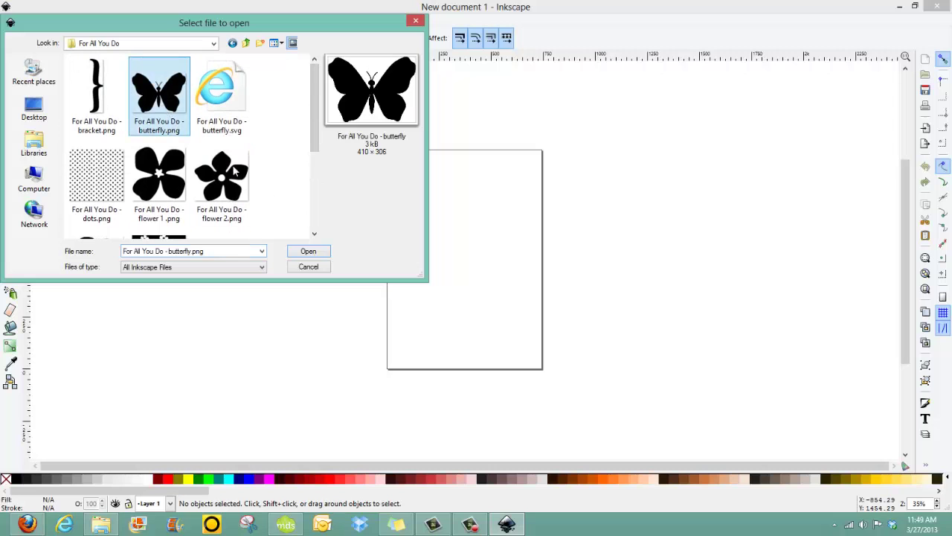
{"action": "left_click", "coordinate": [308, 251]}
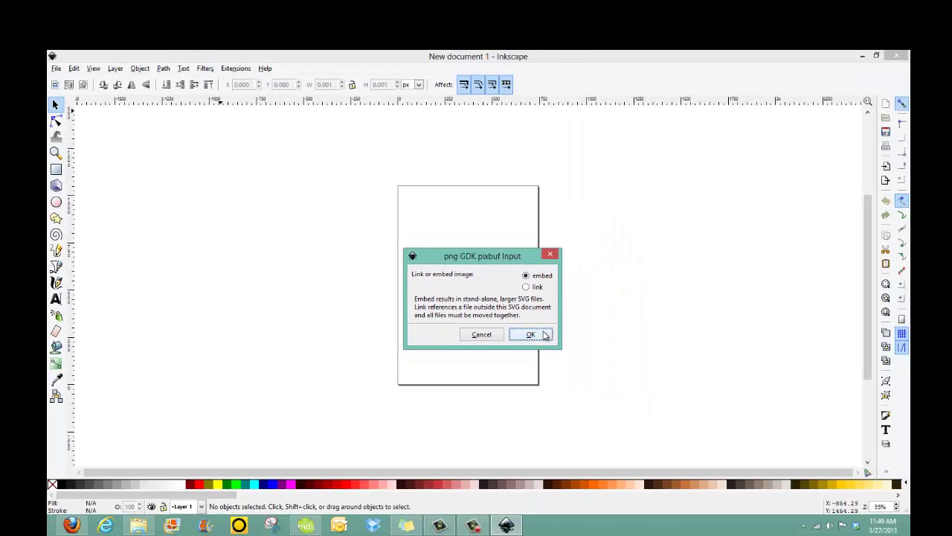
{"action": "left_click", "coordinate": [545, 335]}
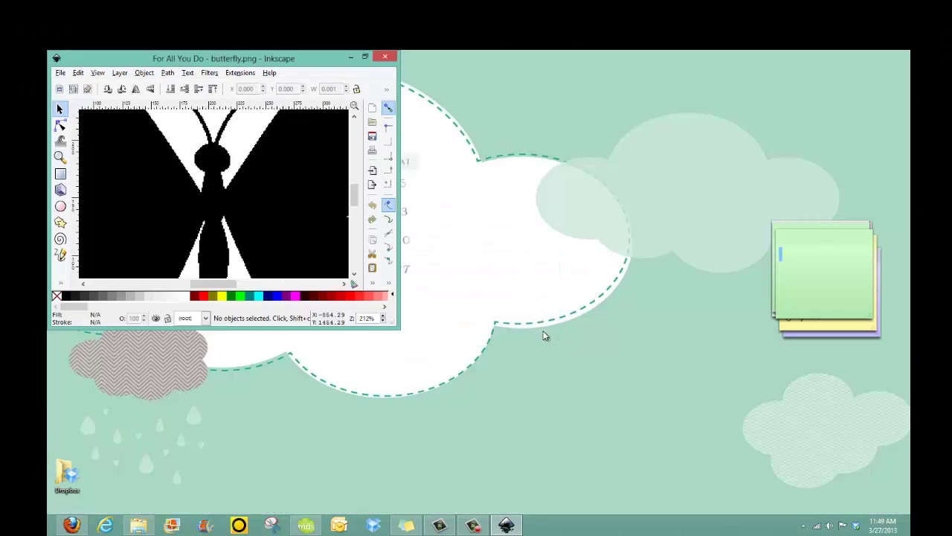
{"action": "left_click", "coordinate": [365, 57]}
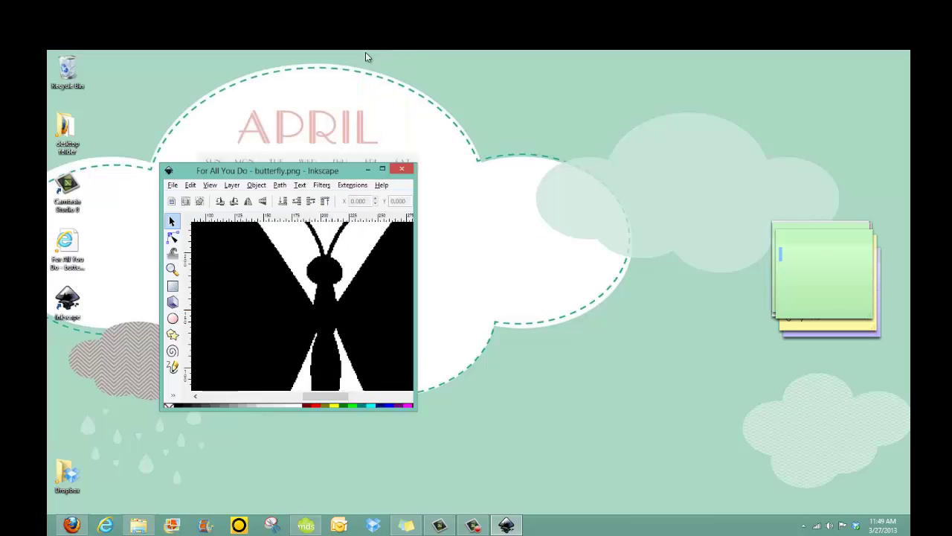
{"action": "left_click", "coordinate": [382, 169]}
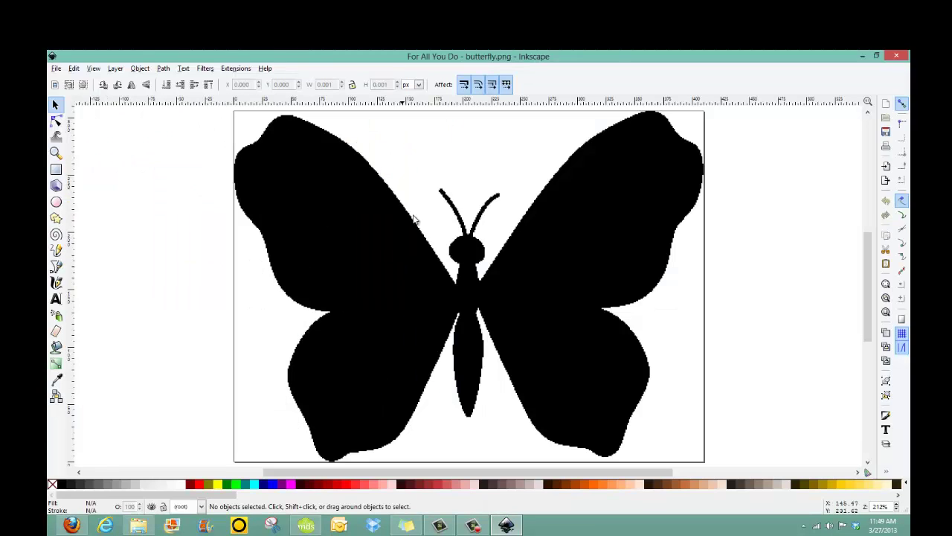
Trace the butterfly bitmap into a path using a single-scan brightness cutoff with threshold 0.450, and close the trace dialog.
{"action": "left_click", "coordinate": [363, 265]}
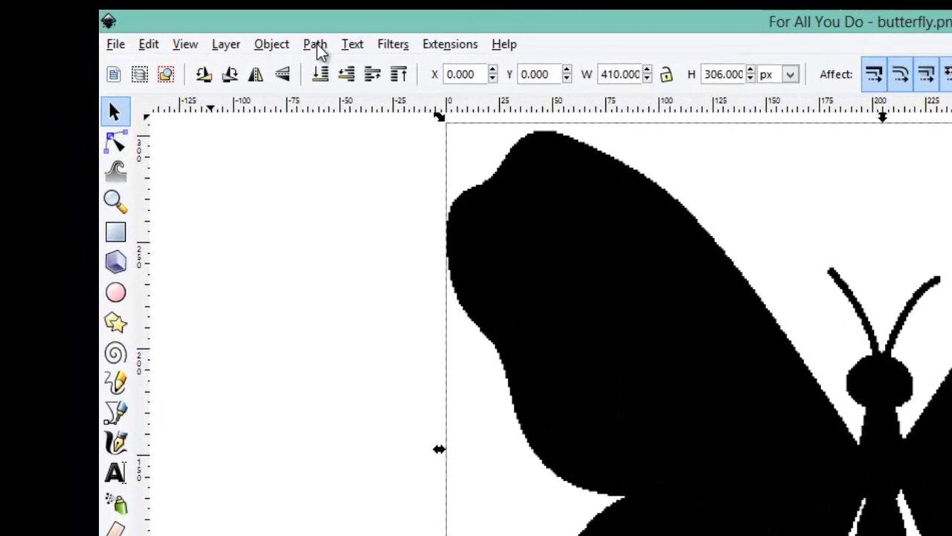
{"action": "left_click", "coordinate": [163, 67]}
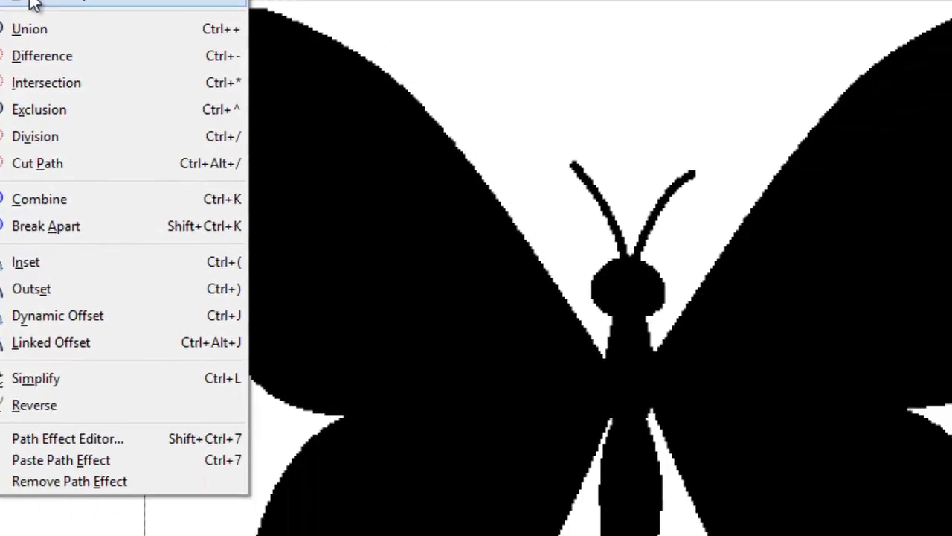
{"action": "left_click", "coordinate": [384, 121]}
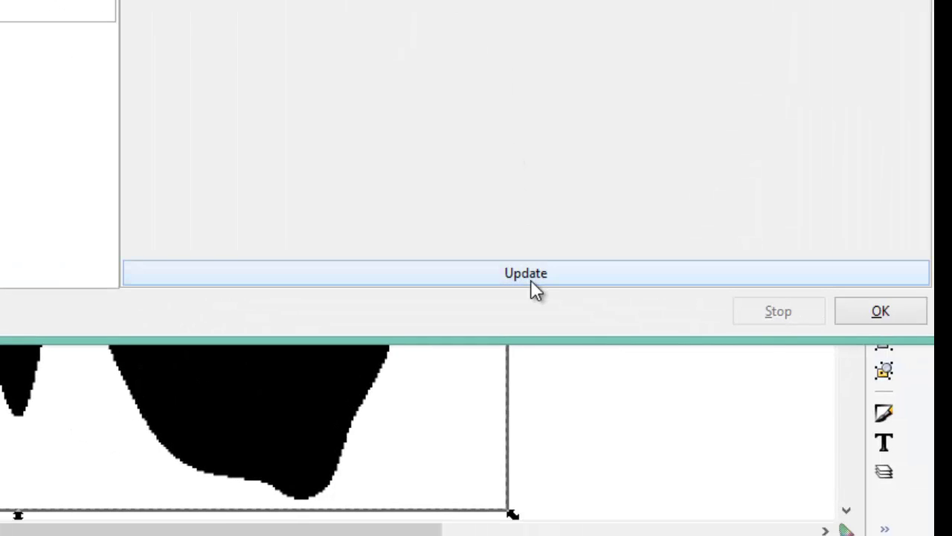
{"action": "left_click", "coordinate": [532, 277]}
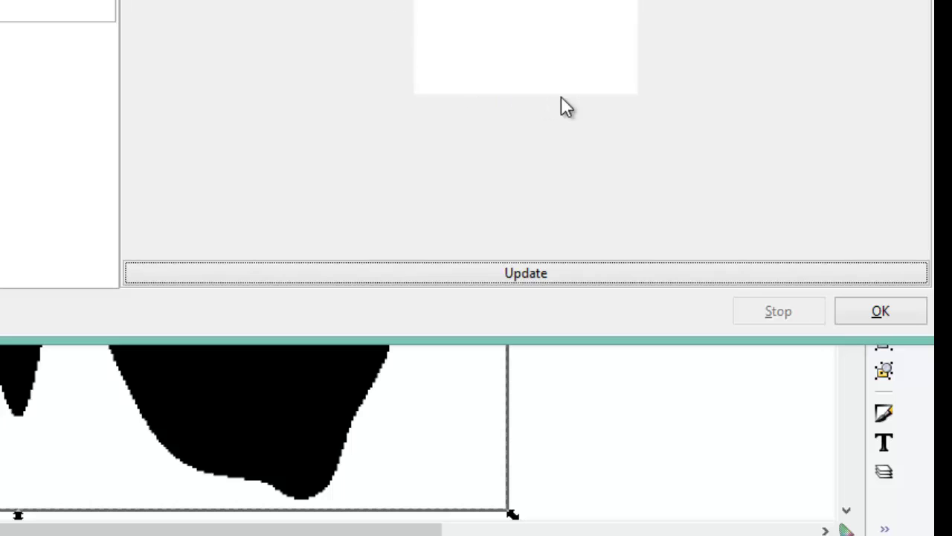
{"action": "left_click", "coordinate": [880, 313]}
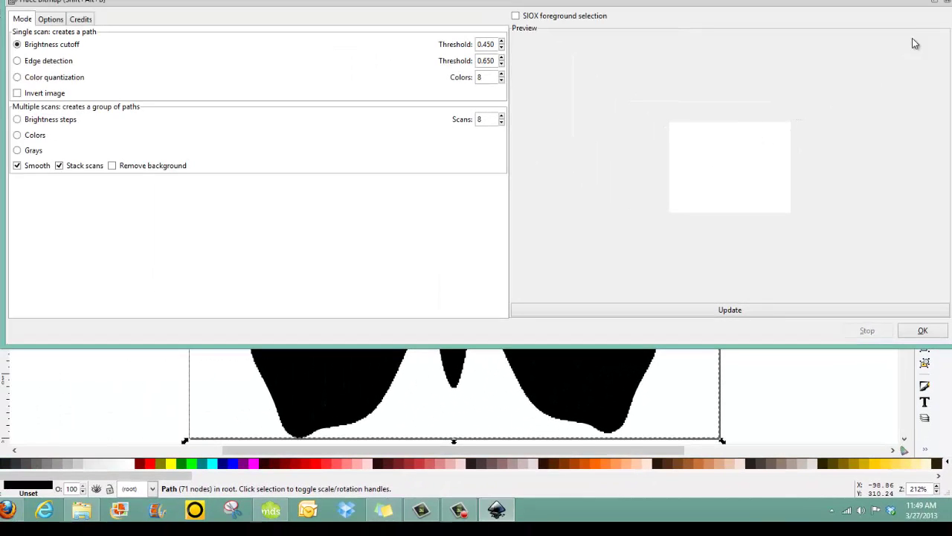
{"action": "left_click", "coordinate": [949, 5]}
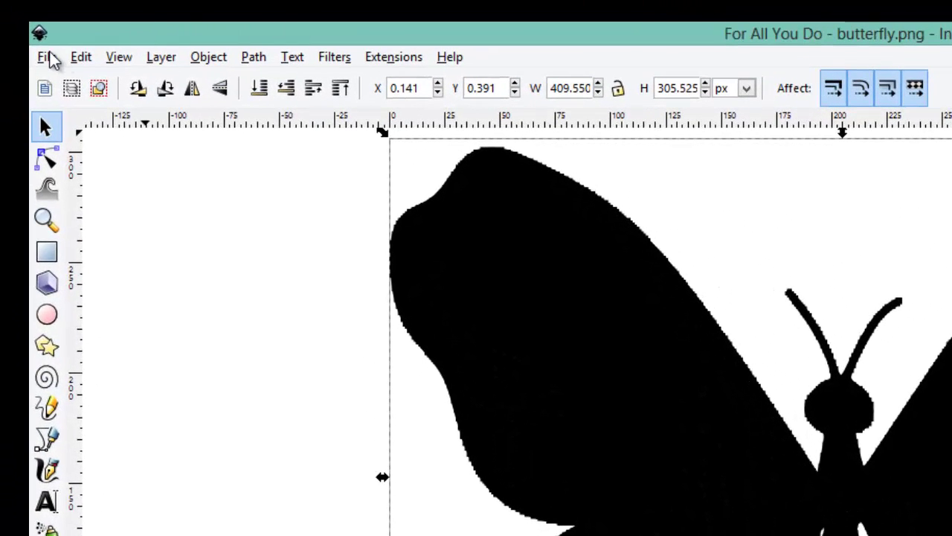
Examine the Save As file formats for storing the traced butterfly on the Desktop, cancel without saving and minimize Inkscape.
{"action": "left_click", "coordinate": [49, 56]}
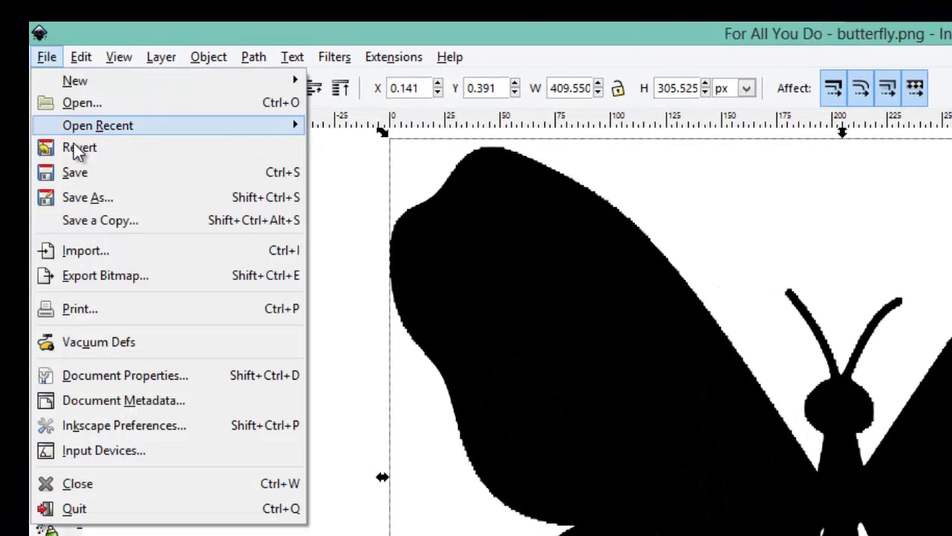
{"action": "left_click", "coordinate": [76, 193]}
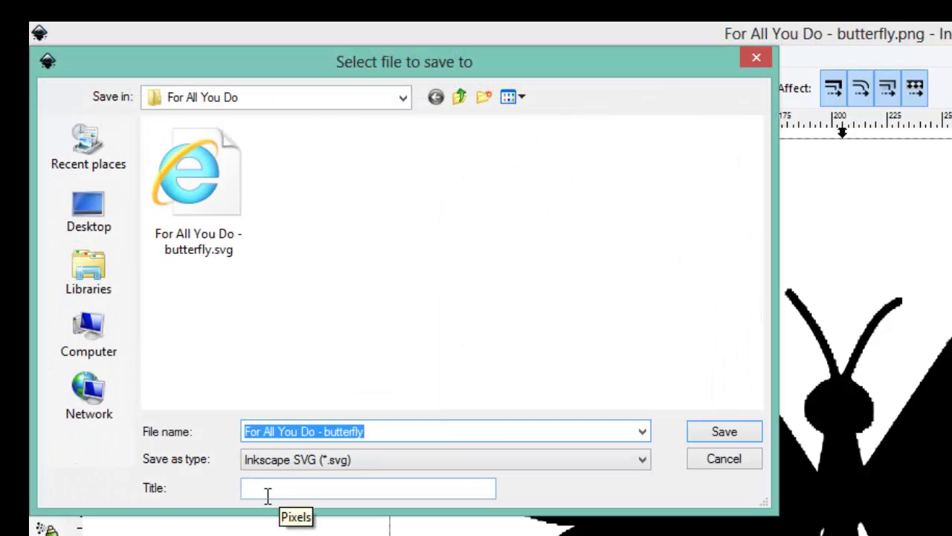
{"action": "left_click", "coordinate": [106, 230]}
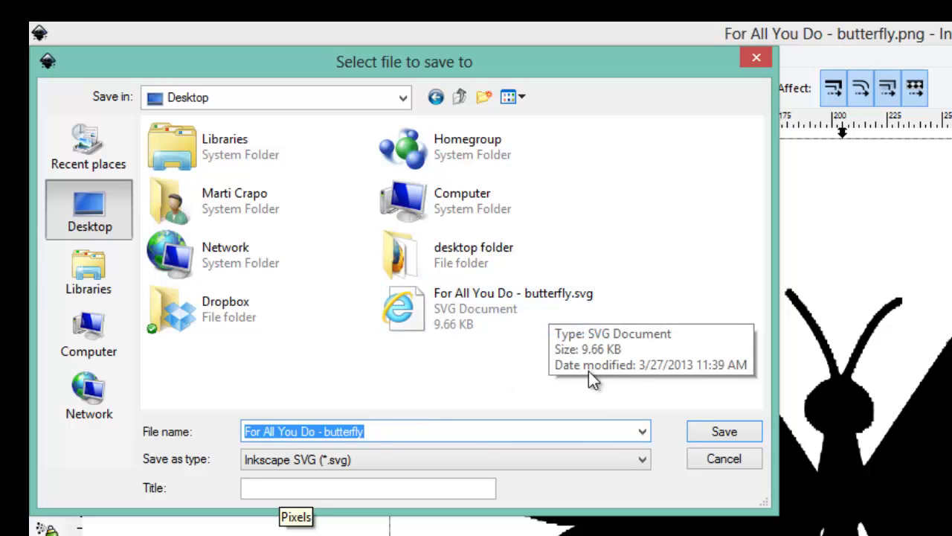
{"action": "left_click", "coordinate": [640, 460]}
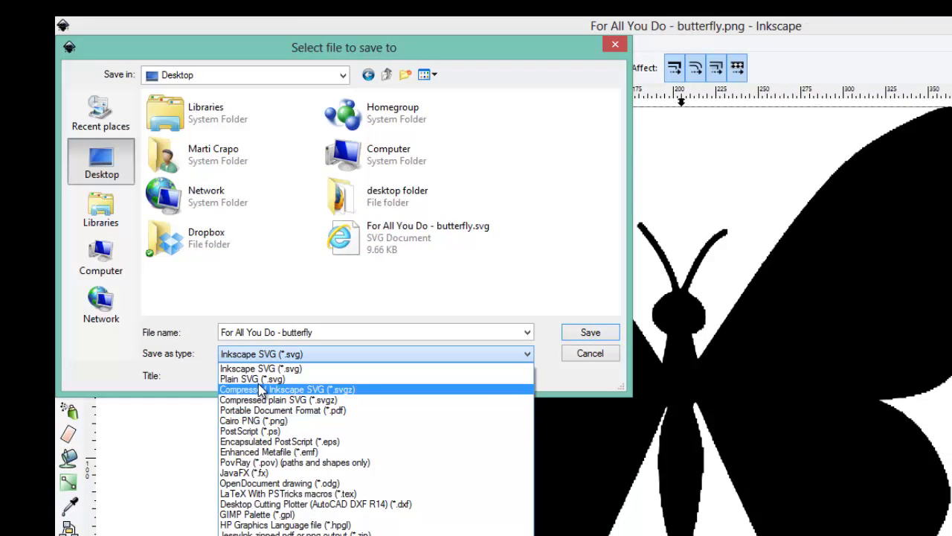
{"action": "left_click", "coordinate": [530, 358]}
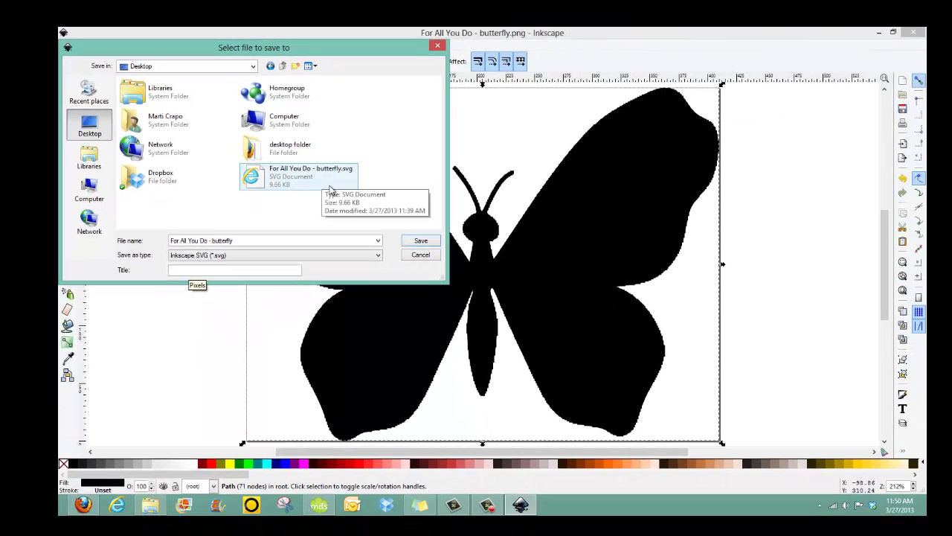
{"action": "left_click", "coordinate": [439, 47]}
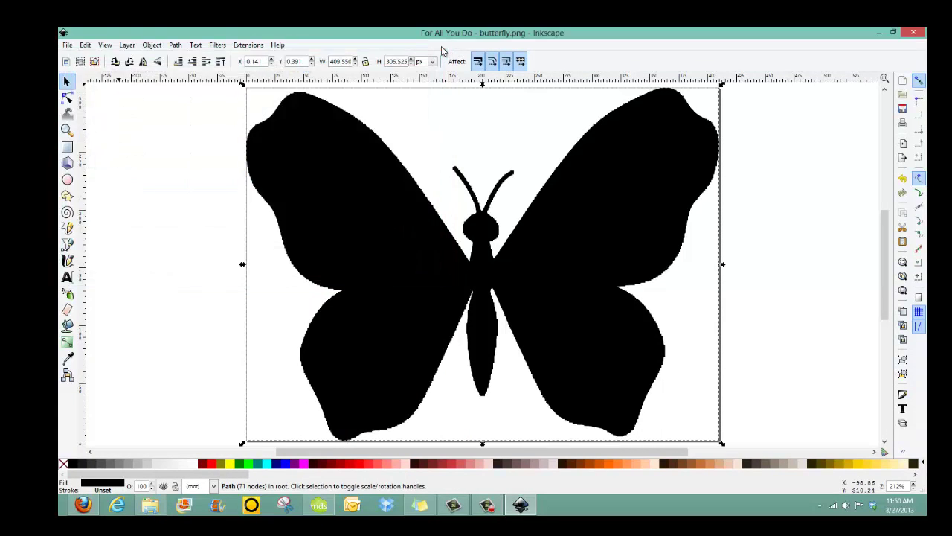
{"action": "left_click", "coordinate": [880, 32]}
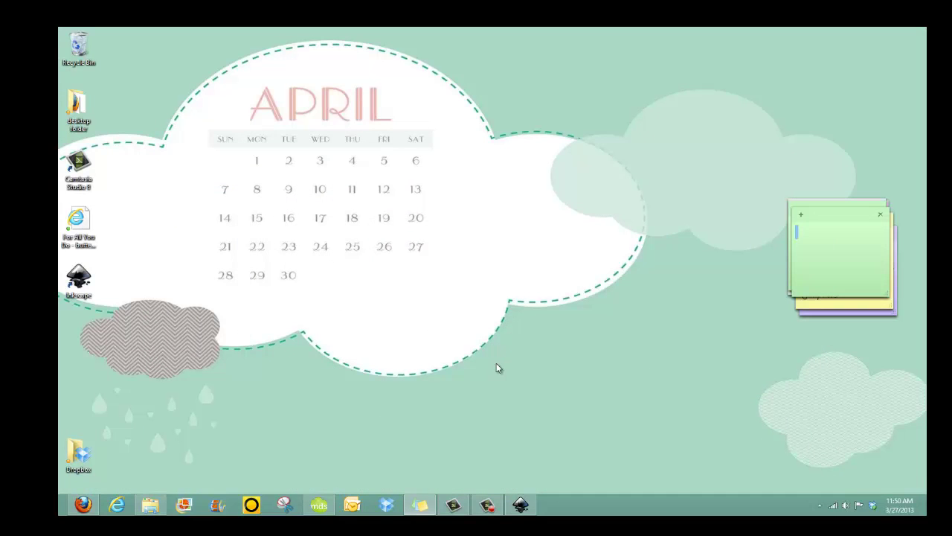
Switch to File Explorer and browse the C: drive through Program Files (x86) to the My Digital Studio folder.
{"action": "left_click", "coordinate": [149, 505]}
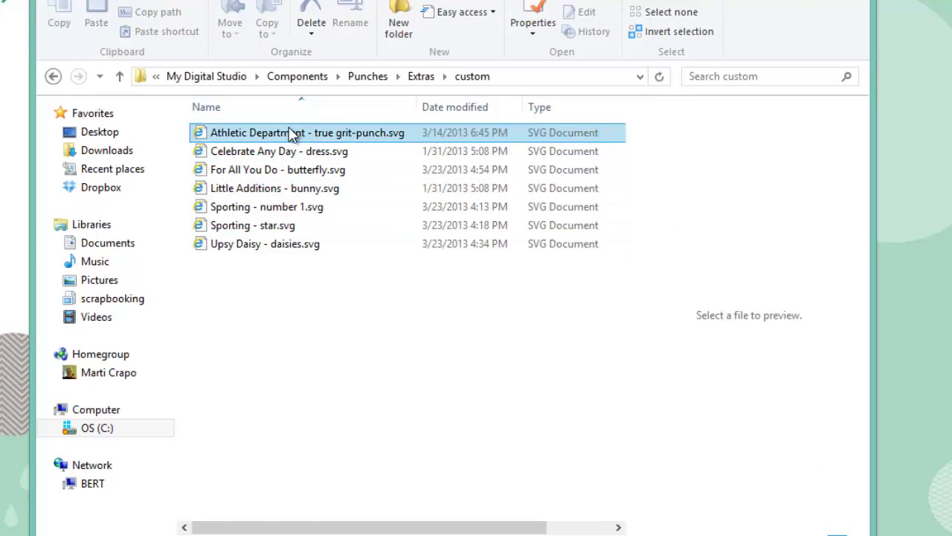
{"action": "left_click", "coordinate": [100, 428]}
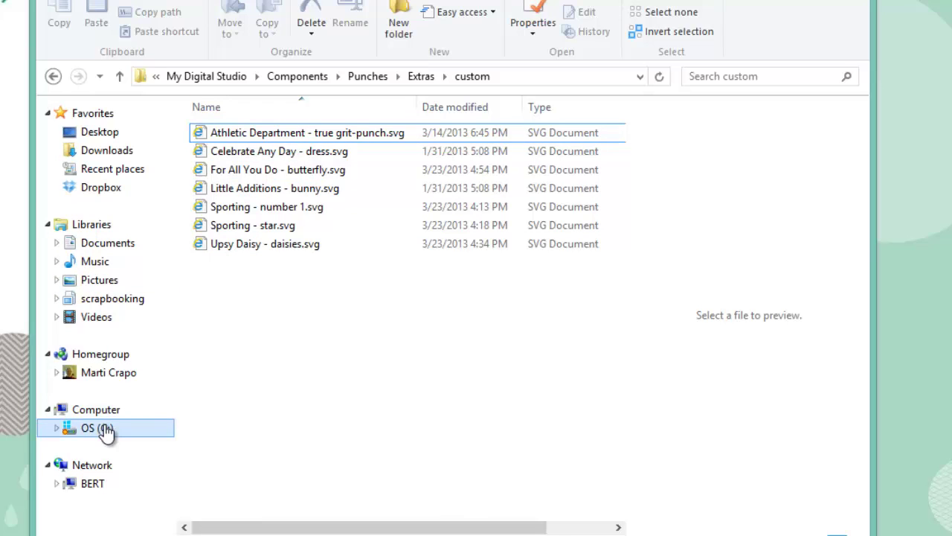
{"action": "left_click", "coordinate": [287, 300]}
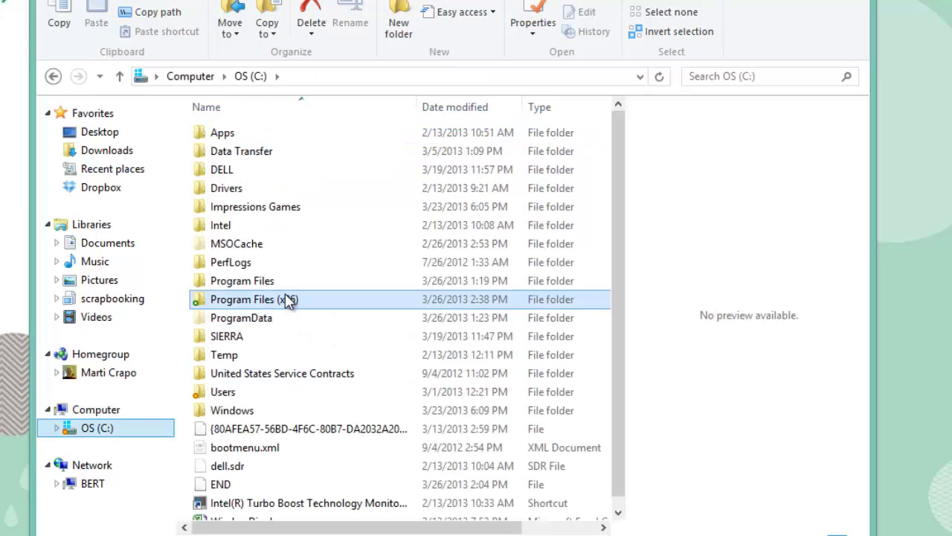
{"action": "double_click", "coordinate": [277, 300]}
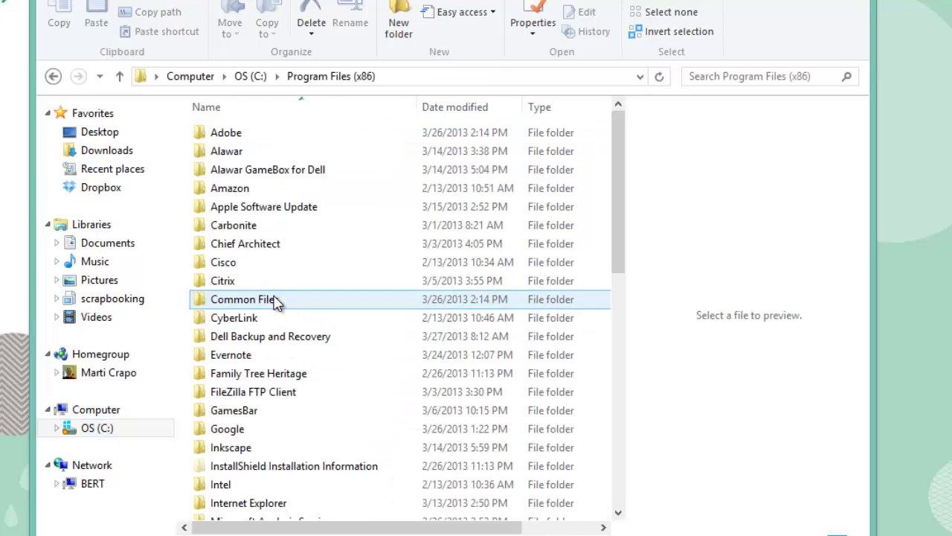
{"action": "left_click", "coordinate": [290, 247]}
{"action": "scroll", "coordinate": [435, 262], "scroll_direction": "down", "scroll_amount": 7}
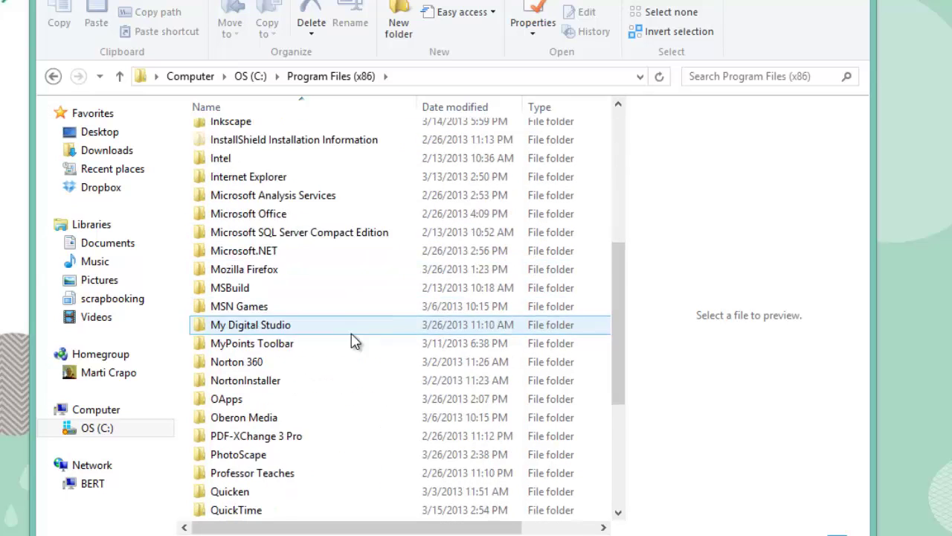
{"action": "double_click", "coordinate": [249, 269]}
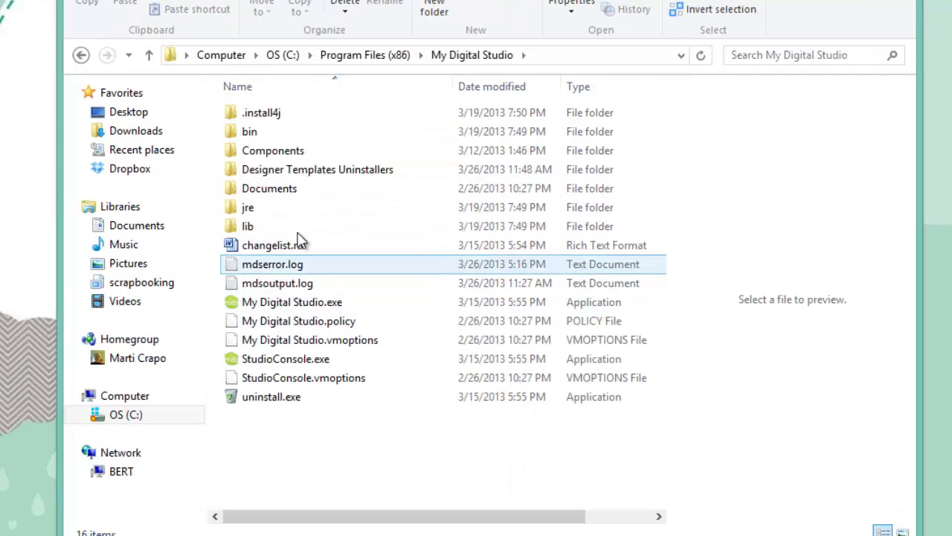
Browse through Components, Punches and Extras to the custom folder of punch SVG files, and close the folder window.
{"action": "left_click", "coordinate": [260, 177]}
{"action": "double_click", "coordinate": [294, 158]}
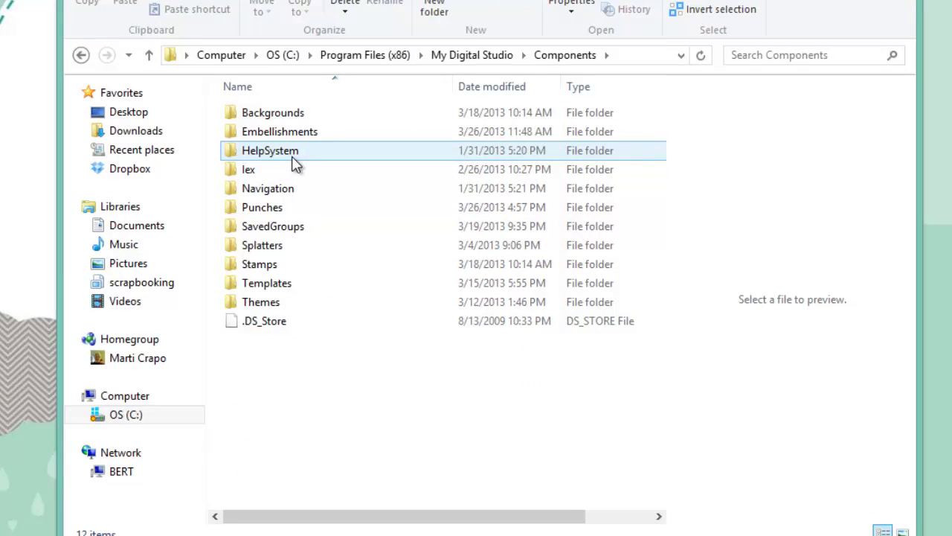
{"action": "double_click", "coordinate": [273, 209]}
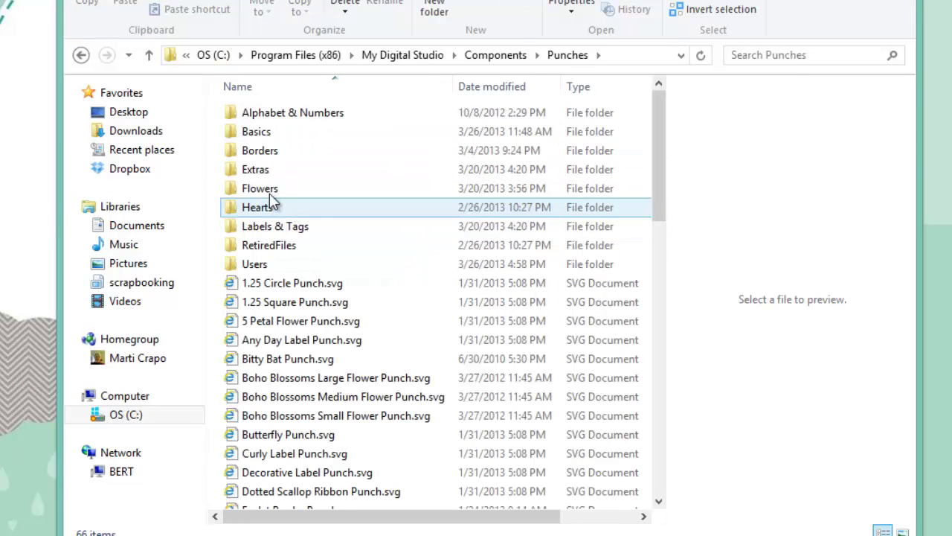
{"action": "left_click", "coordinate": [265, 174]}
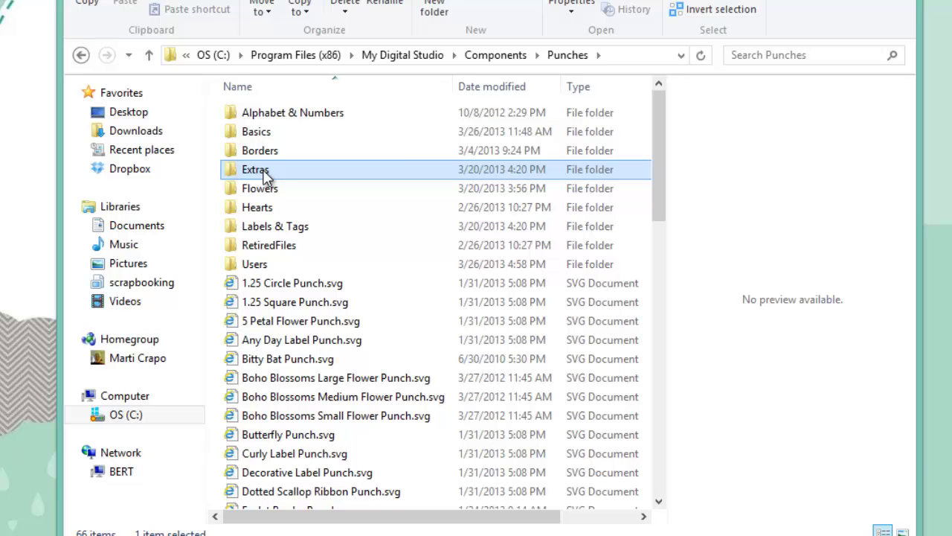
{"action": "double_click", "coordinate": [265, 173]}
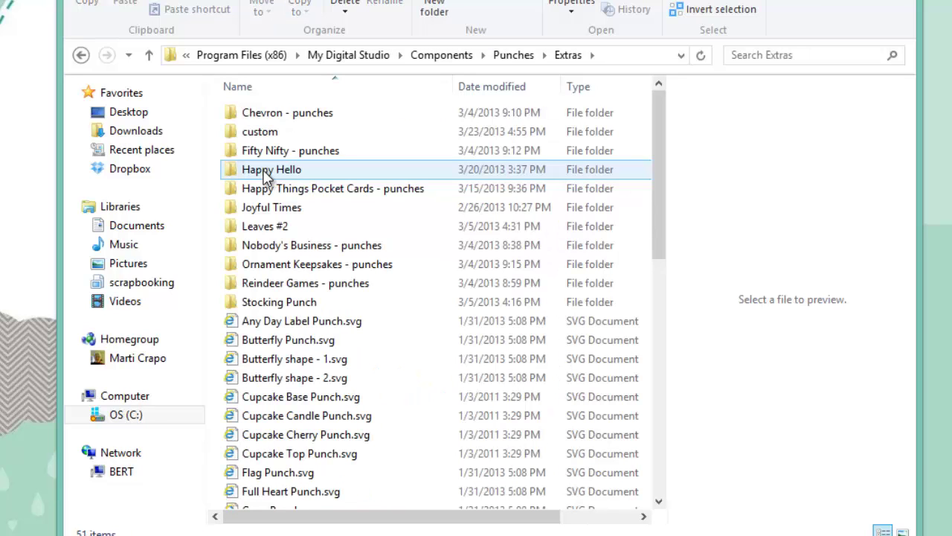
{"action": "double_click", "coordinate": [262, 133]}
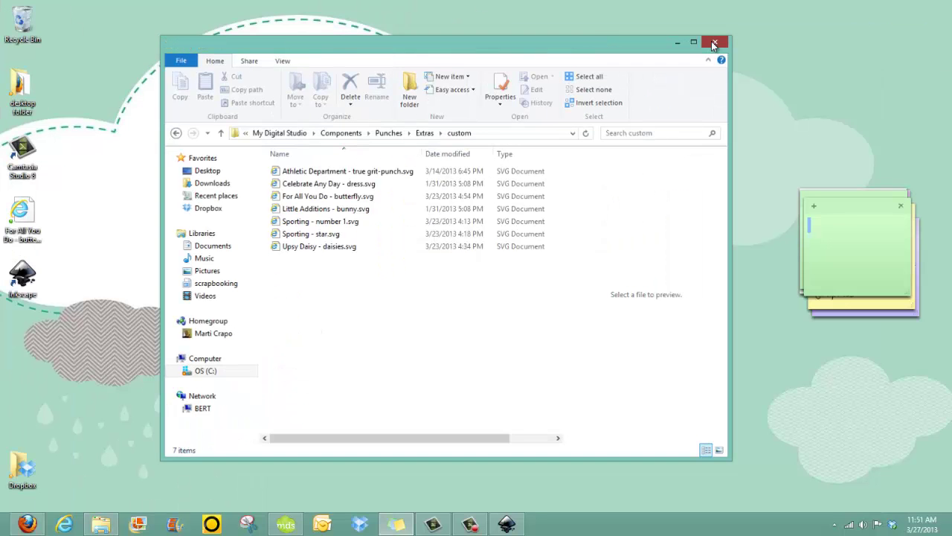
{"action": "left_click", "coordinate": [861, 35]}
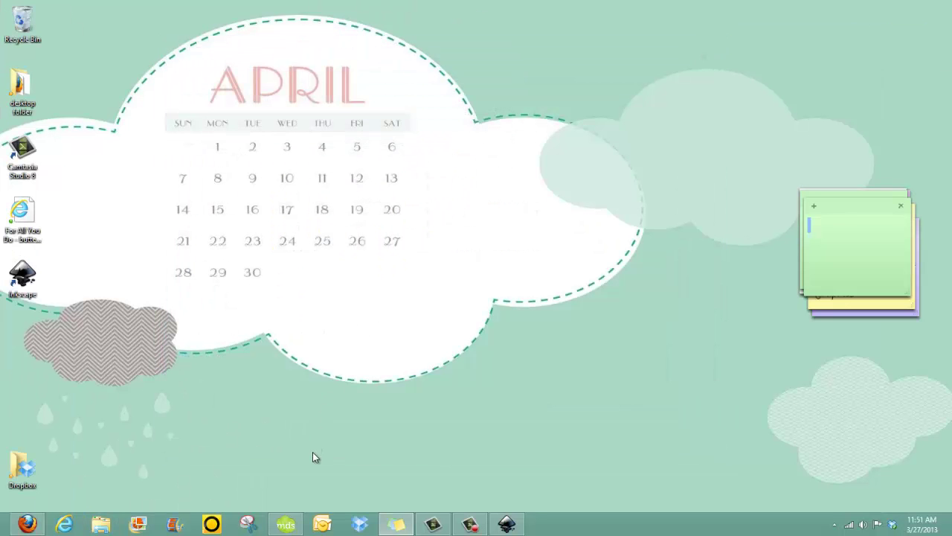
Switch to My Digital Studio, look at the finished butterfly card on page 5, and return to the blank first page.
{"action": "left_click", "coordinate": [290, 527]}
{"action": "left_click", "coordinate": [266, 482]}
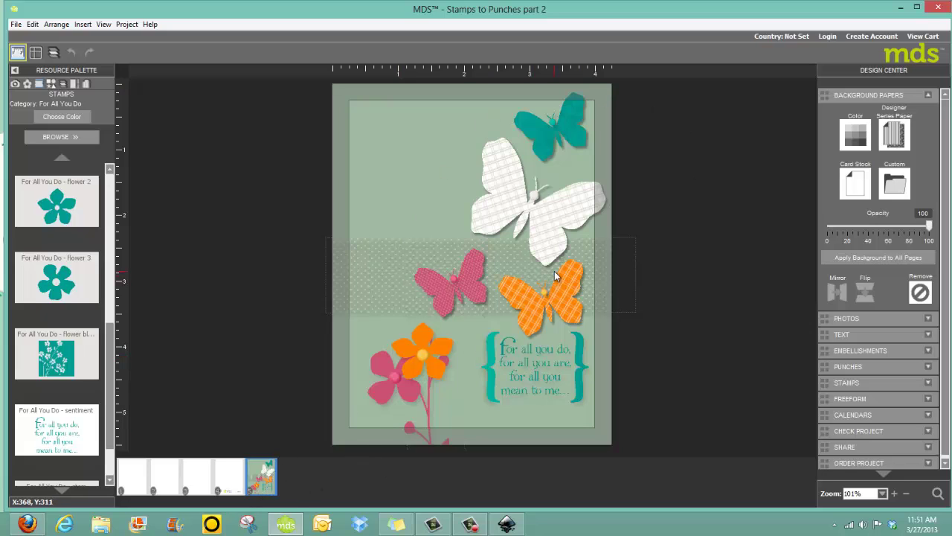
{"action": "key", "text": "Home"}
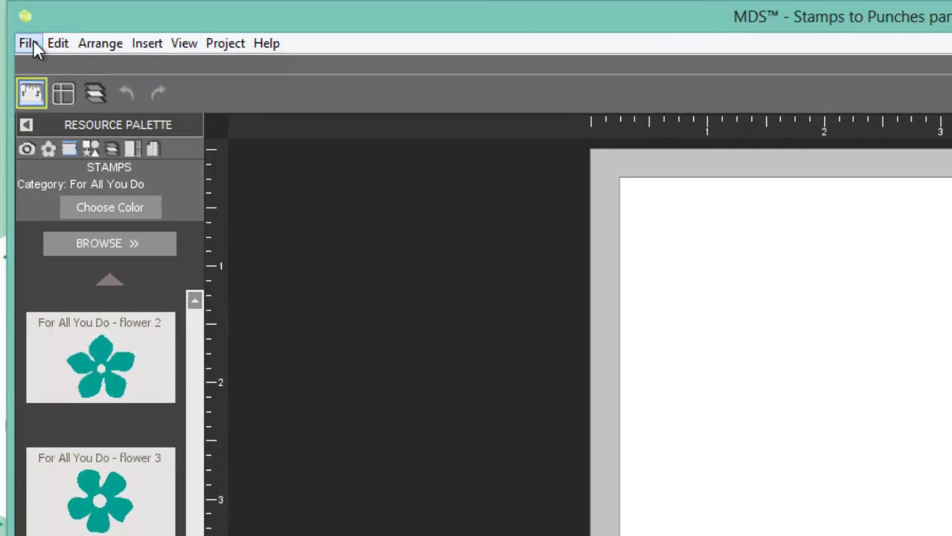
Examine the new project options and close them without creating a project.
{"action": "left_click", "coordinate": [27, 43]}
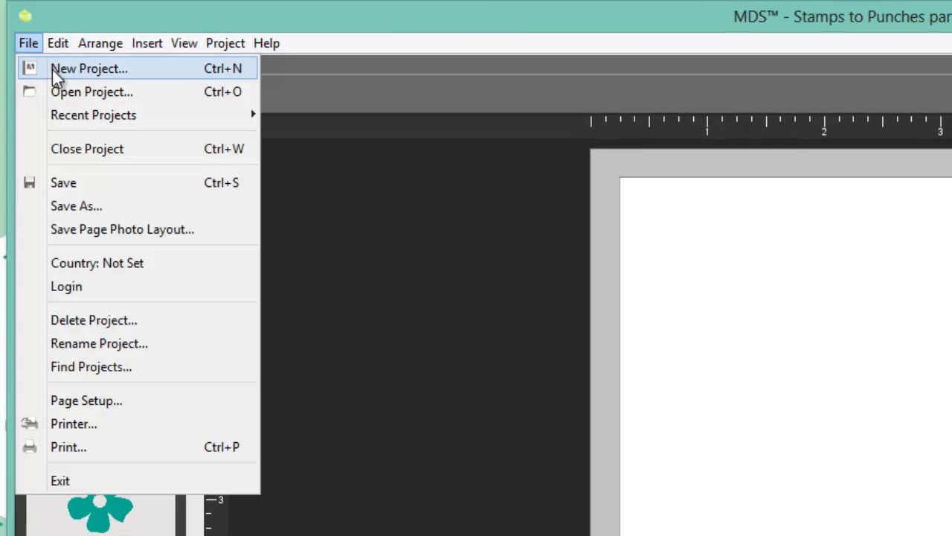
{"action": "left_click", "coordinate": [52, 69]}
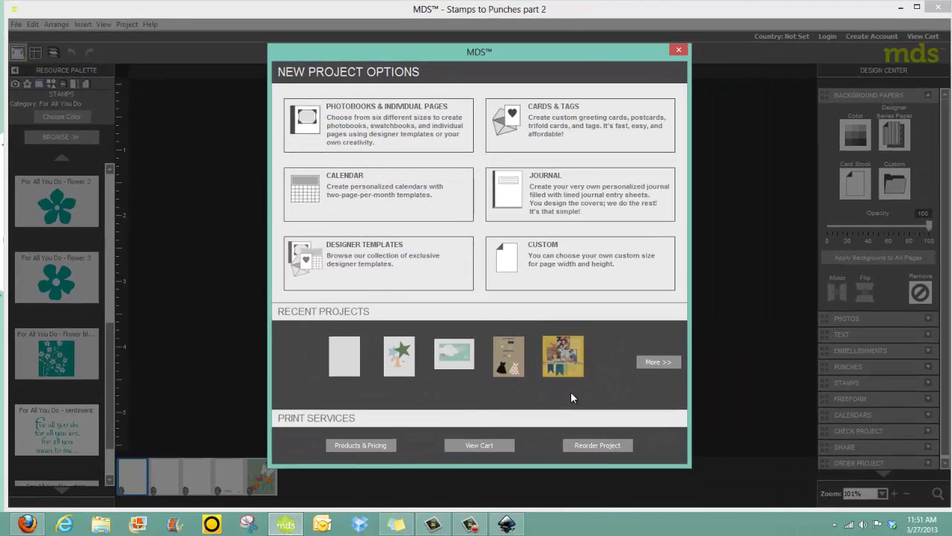
{"action": "left_click", "coordinate": [679, 51]}
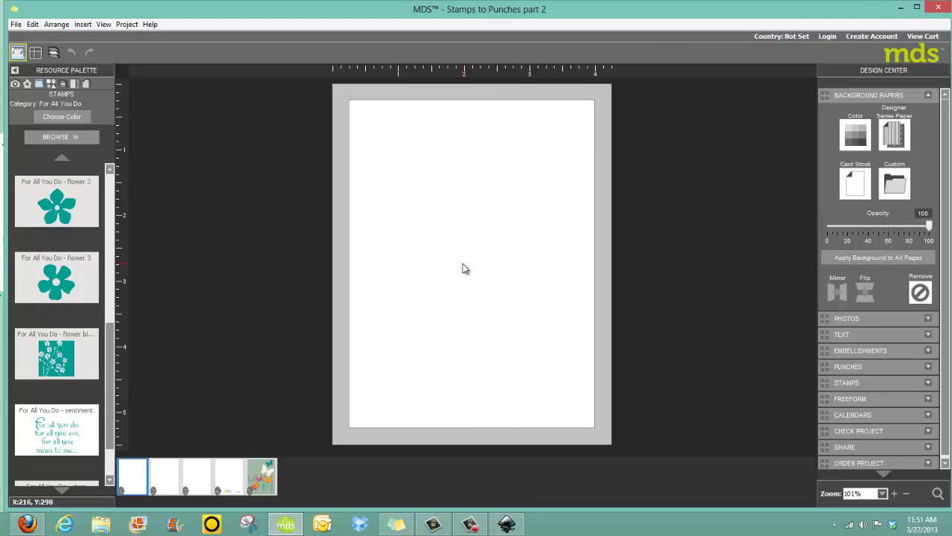
Rearrange two swatches in the Stampin' Up! Colors palette and apply the soft gray-green color as the page background.
{"action": "left_click", "coordinate": [863, 141]}
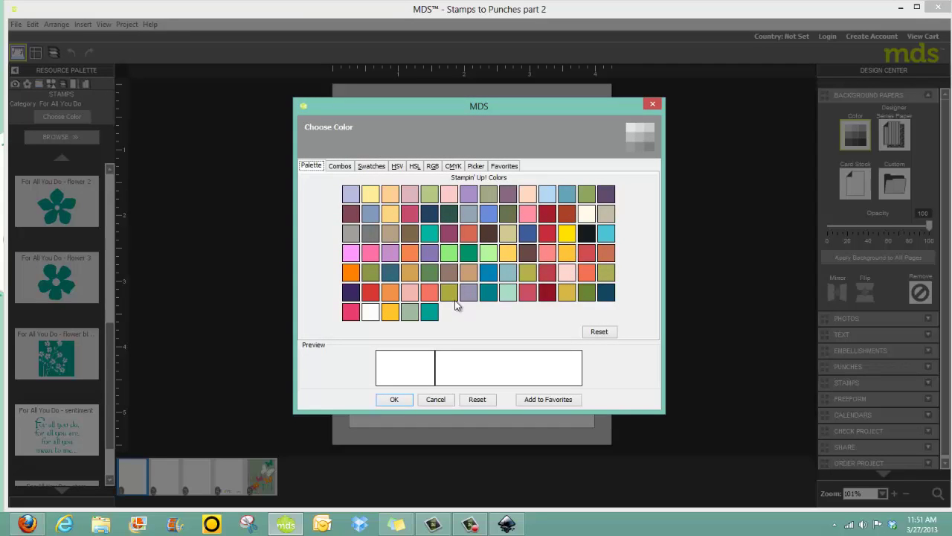
{"action": "left_click", "coordinate": [411, 315]}
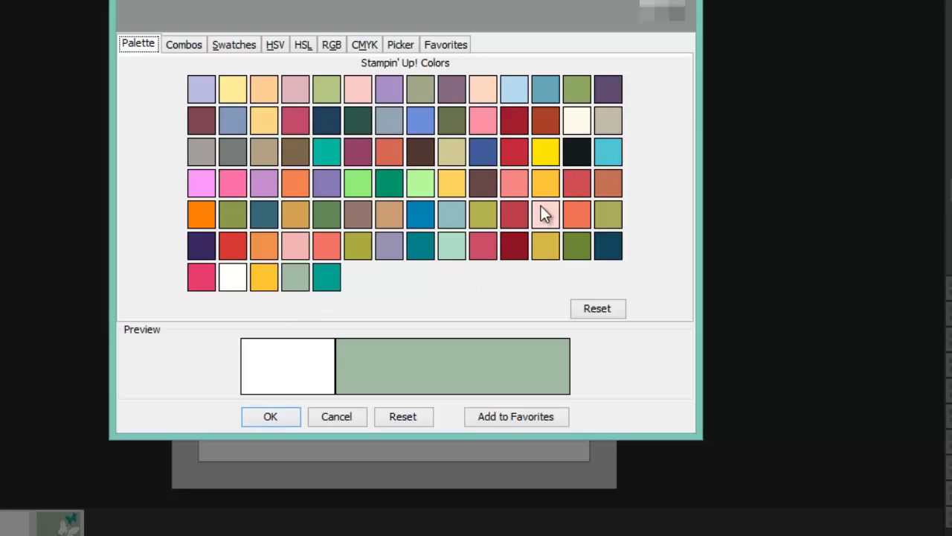
{"action": "mouse_move", "coordinate": [546, 89]}
{"action": "left_mouse_down"}
{"action": "mouse_move", "coordinate": [616, 236]}
{"action": "mouse_move", "coordinate": [614, 218]}
{"action": "left_mouse_up"}
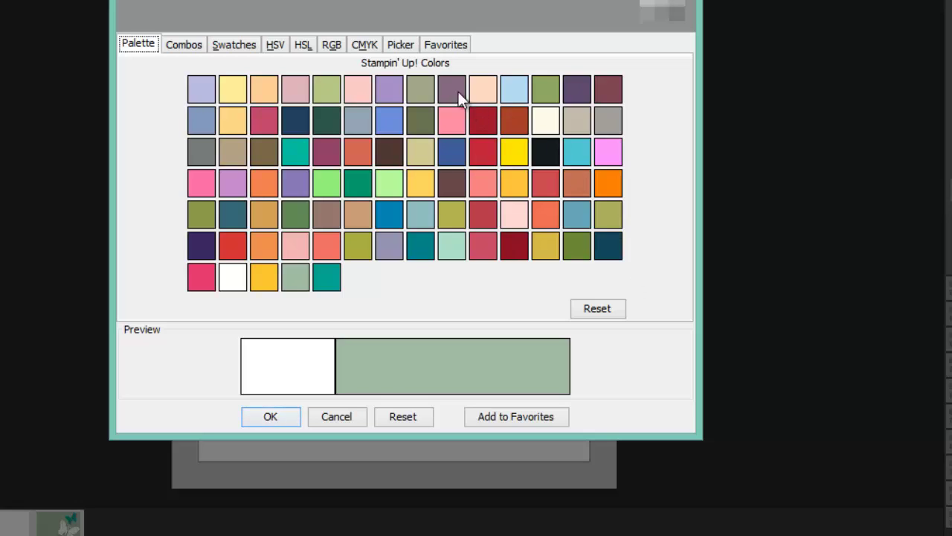
{"action": "mouse_move", "coordinate": [457, 91]}
{"action": "left_mouse_down"}
{"action": "mouse_move", "coordinate": [426, 201]}
{"action": "mouse_move", "coordinate": [390, 280]}
{"action": "mouse_move", "coordinate": [354, 268]}
{"action": "left_mouse_up"}
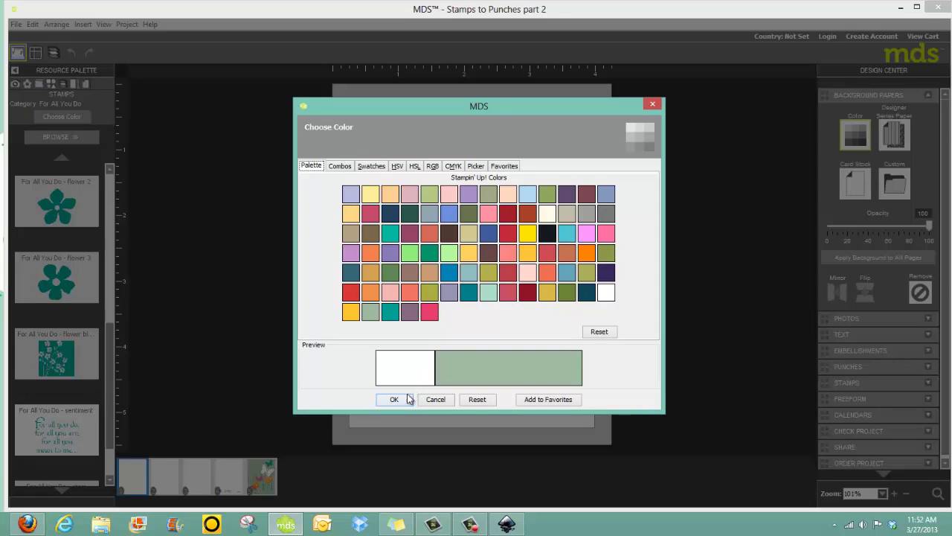
{"action": "left_click", "coordinate": [270, 416]}
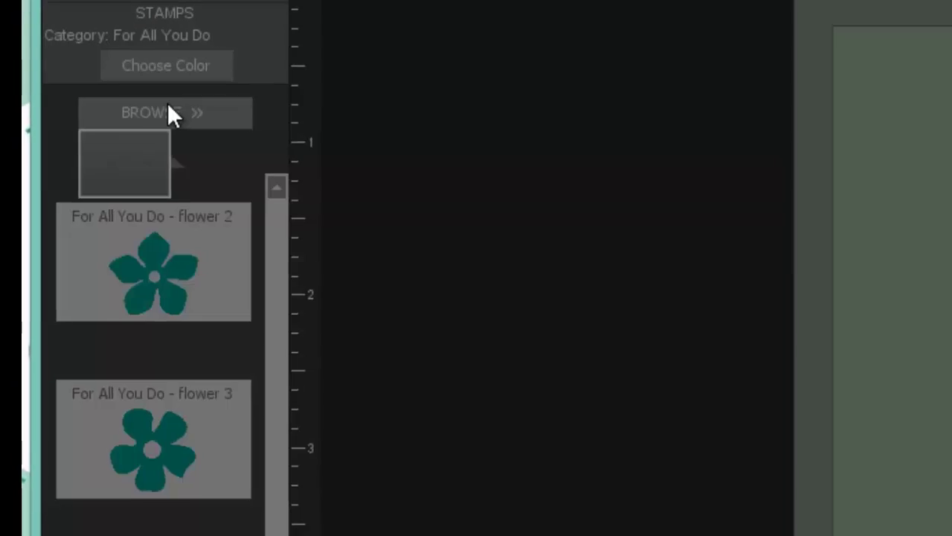
Load the For All You Do stamps and place the dots stamp across the page's left edge, reduced to about 1.3 inches wide.
{"action": "left_click", "coordinate": [168, 108]}
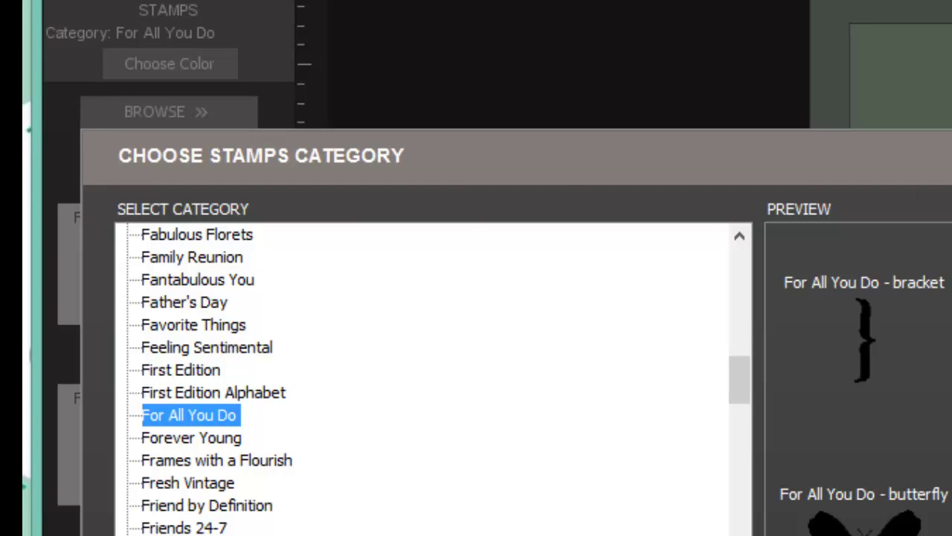
{"action": "key", "text": "Return"}
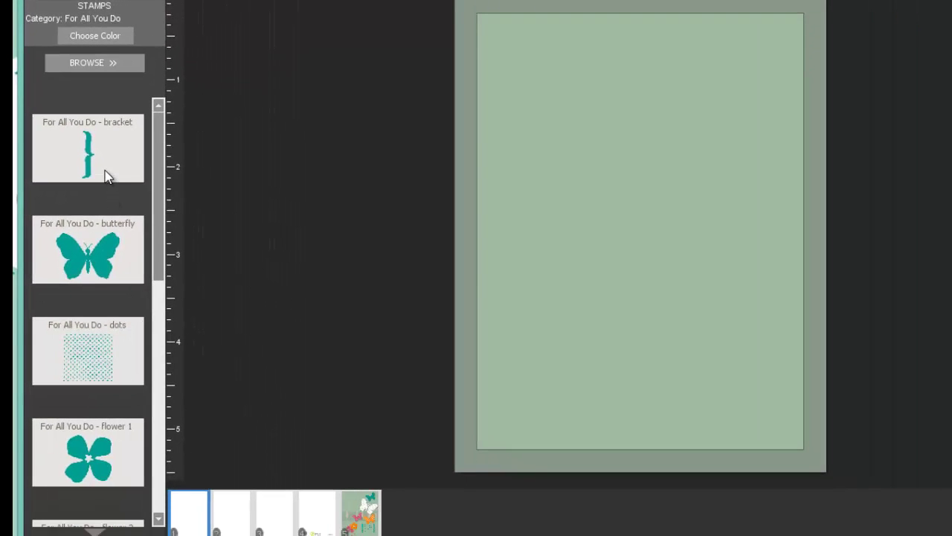
{"action": "left_click_drag", "start_coordinate": [95, 359], "coordinate": [481, 217]}
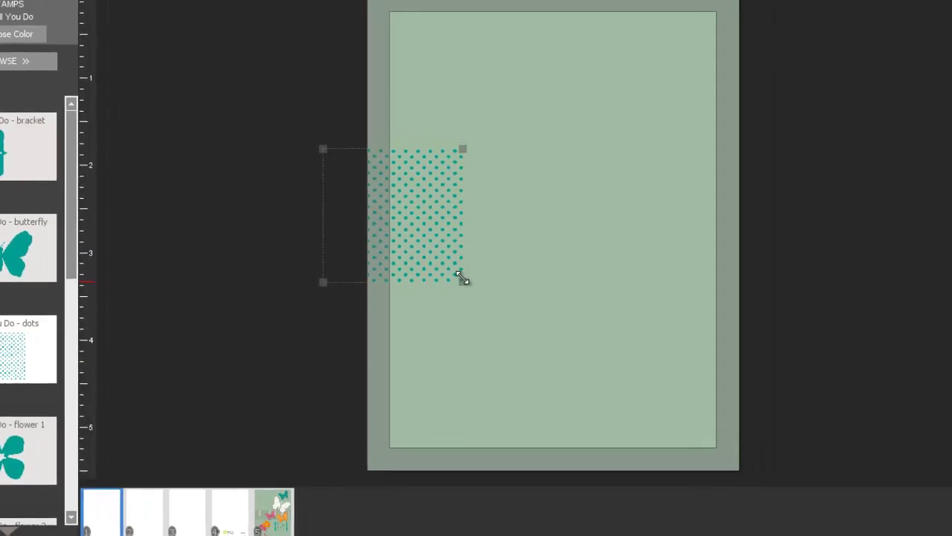
{"action": "left_click_drag", "start_coordinate": [550, 284], "coordinate": [525, 233]}
{"action": "left_click_drag", "start_coordinate": [199, 226], "coordinate": [197, 223]}
{"action": "left_click_drag", "start_coordinate": [168, 187], "coordinate": [195, 202]}
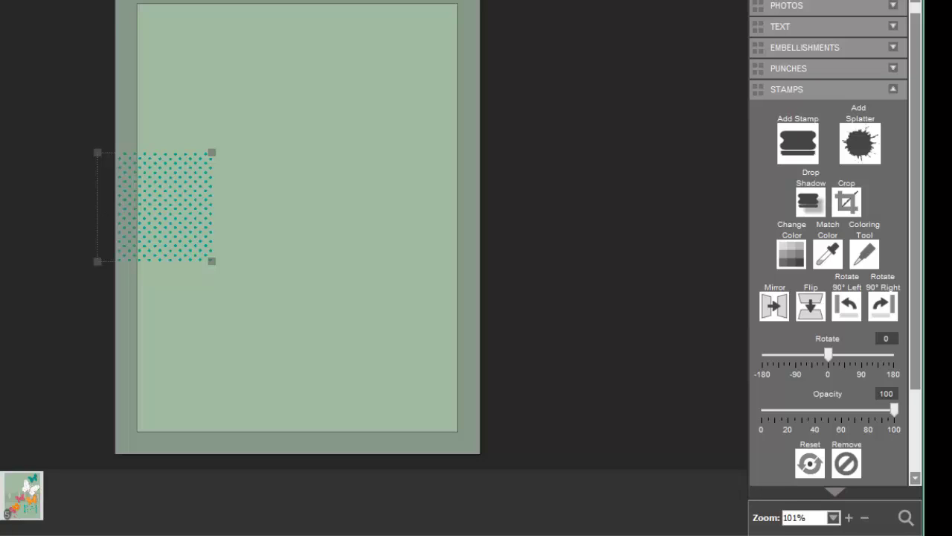
Duplicate the dots stamp and align the copy against the right side of the original so the dot pattern continues.
{"action": "right_click", "coordinate": [153, 190]}
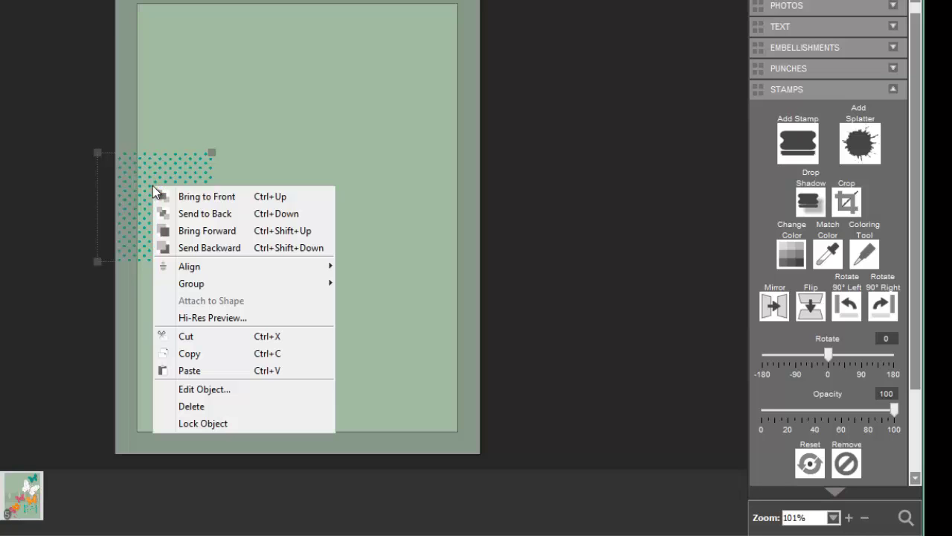
{"action": "left_click", "coordinate": [196, 370]}
{"action": "right_click", "coordinate": [212, 330]}
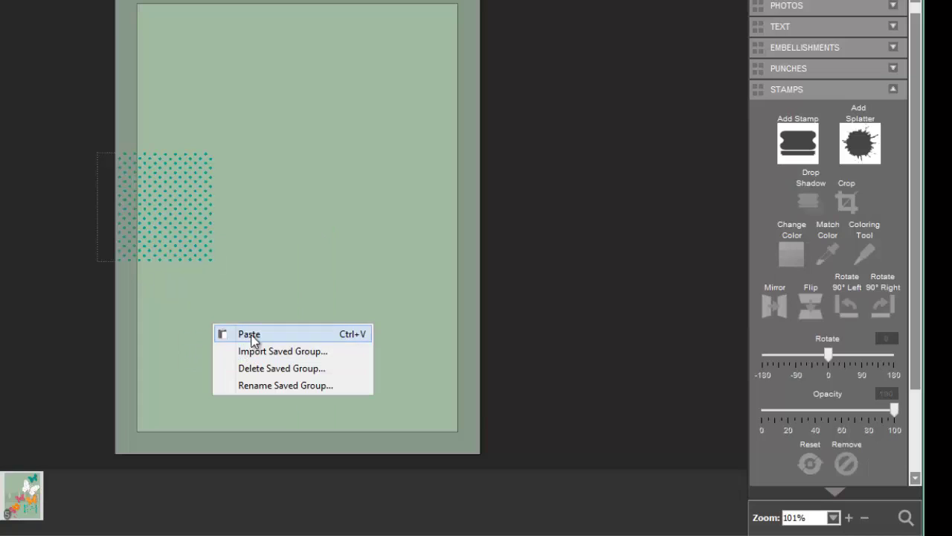
{"action": "left_click", "coordinate": [242, 334]}
{"action": "left_click_drag", "start_coordinate": [178, 220], "coordinate": [278, 211]}
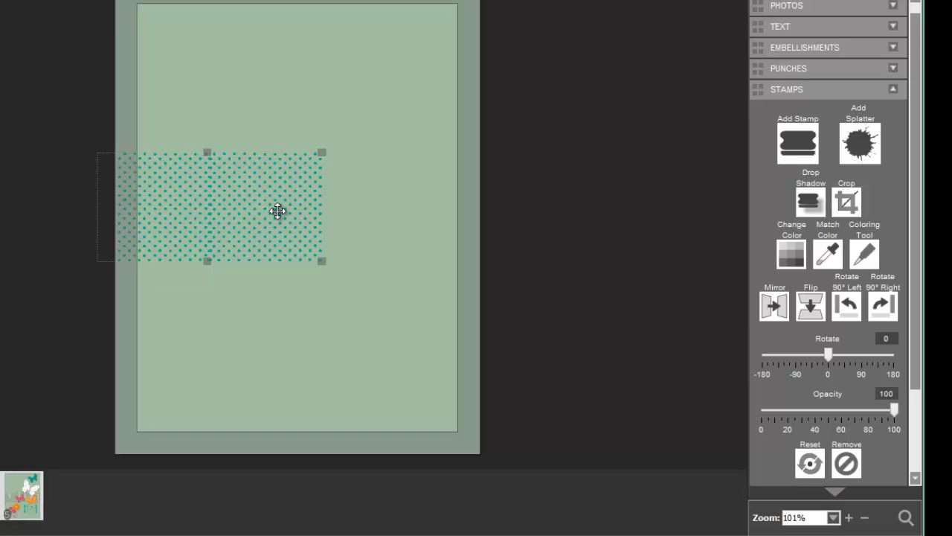
{"action": "key", "text": "Right"}
{"action": "left_click", "coordinate": [289, 313]}
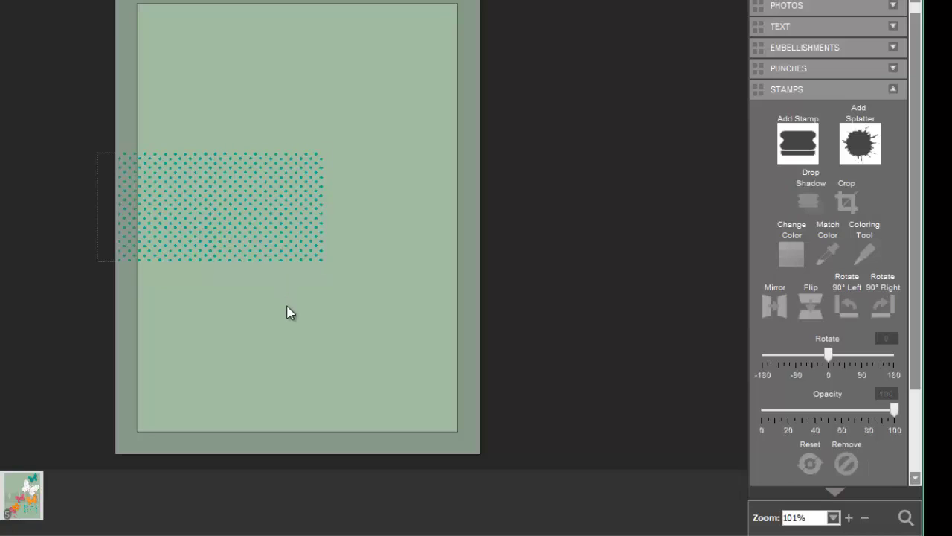
Add a third copy of the dots stamp and nudge it into line at the right end of the dotted band.
{"action": "right_click", "coordinate": [288, 234]}
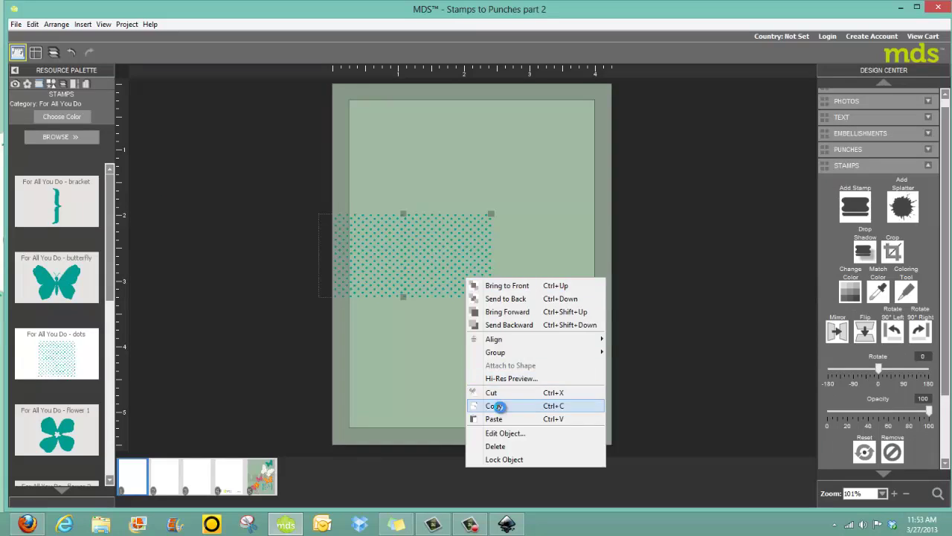
{"action": "left_click", "coordinate": [342, 386]}
{"action": "right_click", "coordinate": [541, 291]}
{"action": "left_click", "coordinate": [567, 291]}
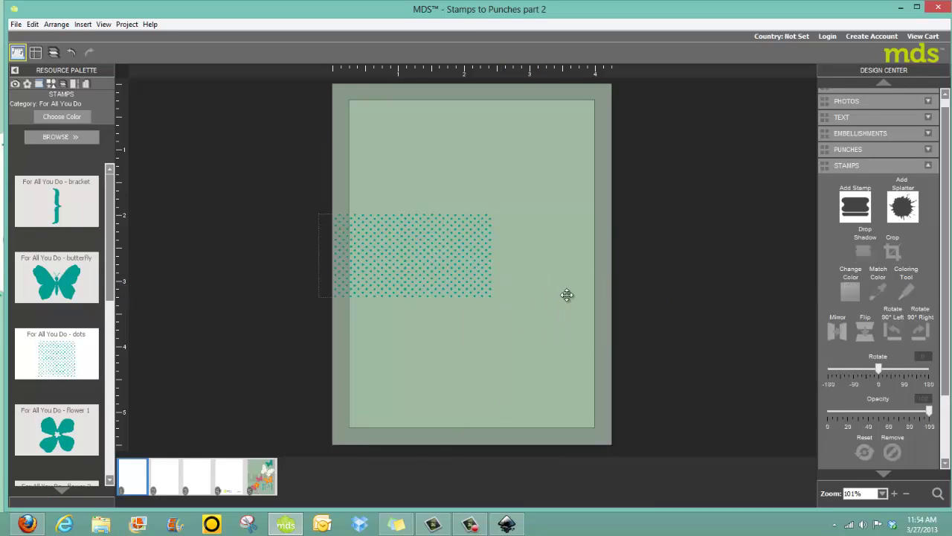
{"action": "left_click_drag", "start_coordinate": [528, 280], "coordinate": [550, 255]}
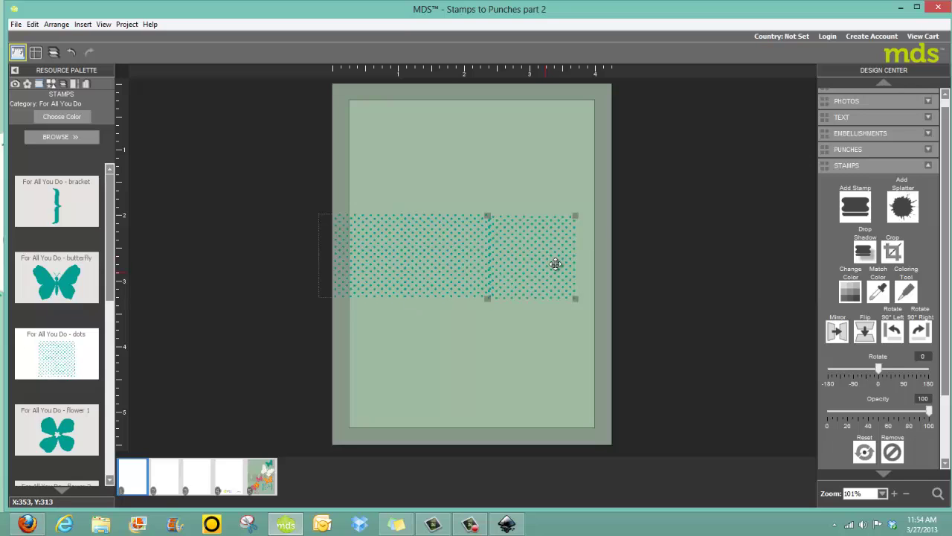
{"action": "key", "text": "Right"}
{"action": "key", "text": "Right"}
{"action": "key", "text": "Up"}
{"action": "key", "text": "Up"}
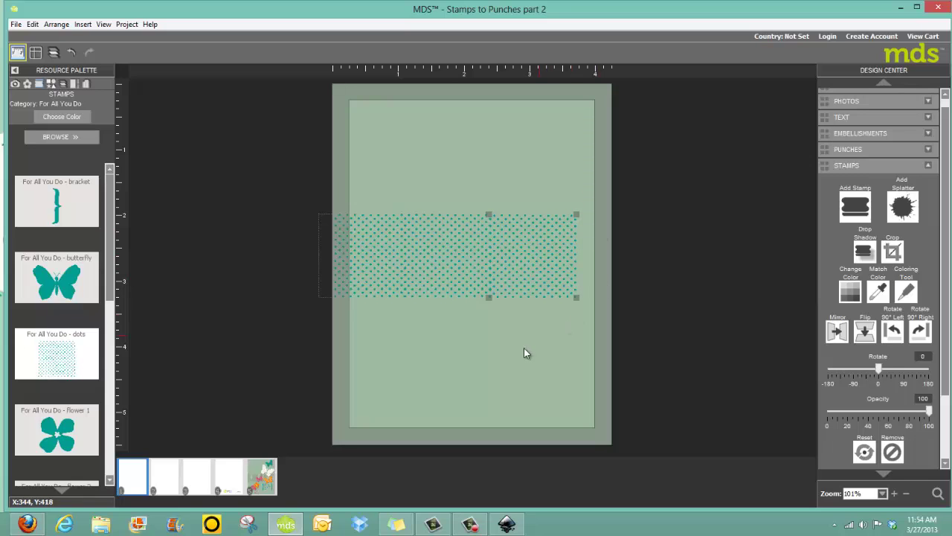
{"action": "left_click", "coordinate": [491, 347]}
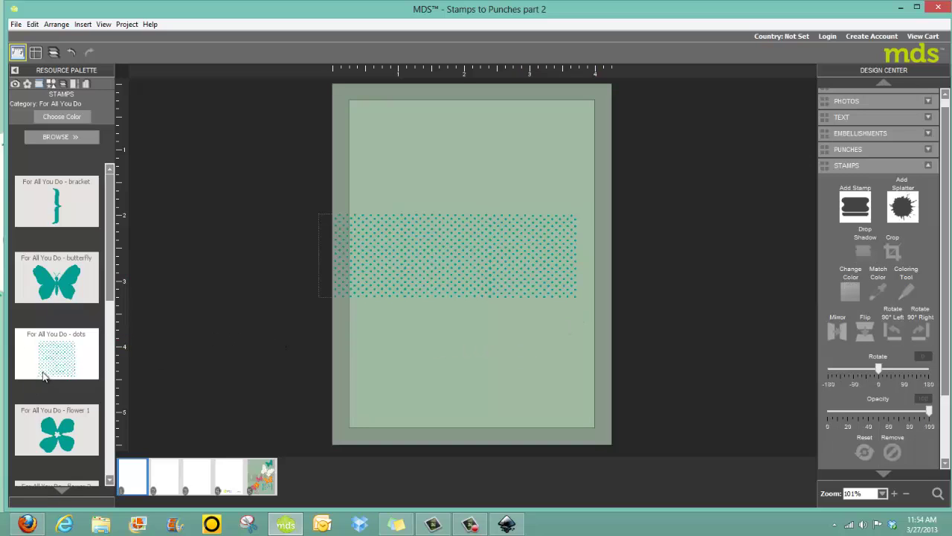
Duplicate the rightmost dots stamp again and place the copy across the page's right edge to extend the band.
{"action": "right_click", "coordinate": [563, 255]}
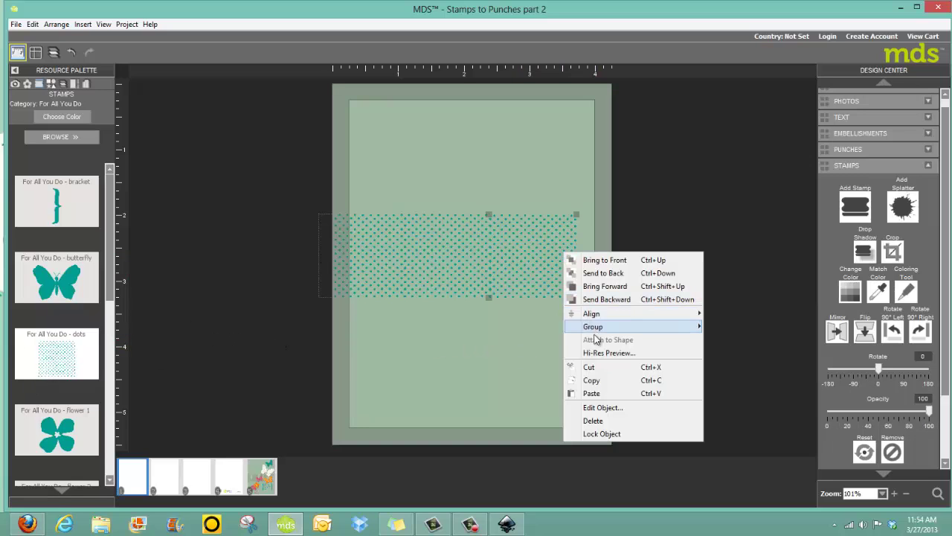
{"action": "left_click", "coordinate": [595, 381]}
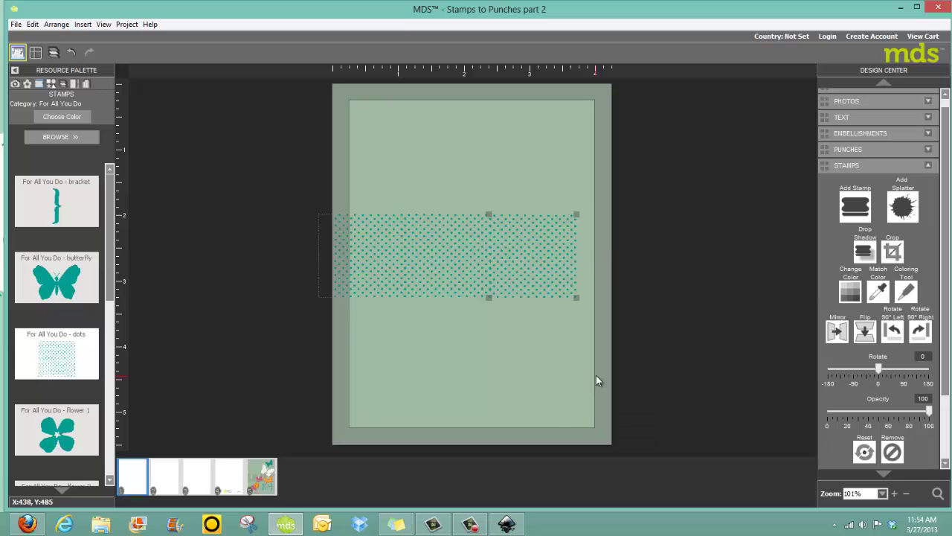
{"action": "right_click", "coordinate": [520, 331]}
{"action": "left_click", "coordinate": [546, 339]}
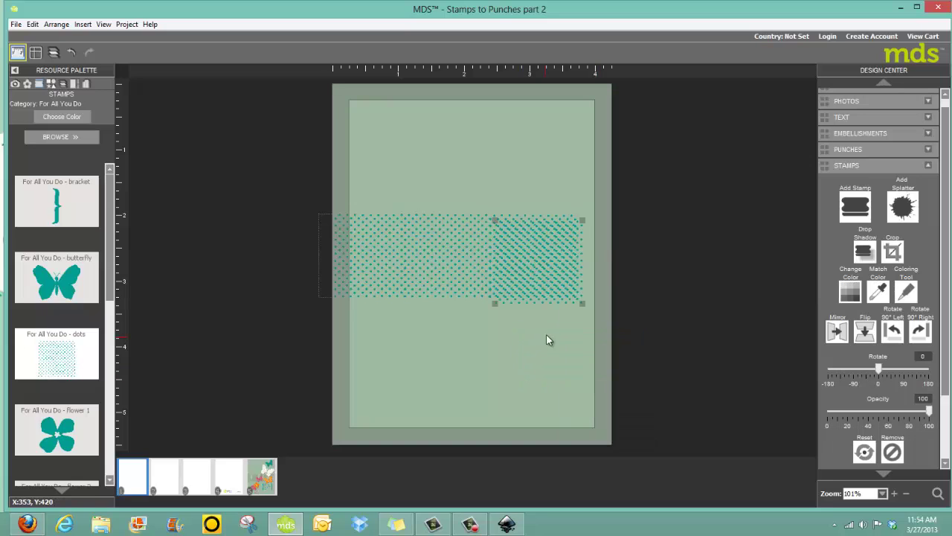
{"action": "left_click_drag", "start_coordinate": [548, 287], "coordinate": [626, 283]}
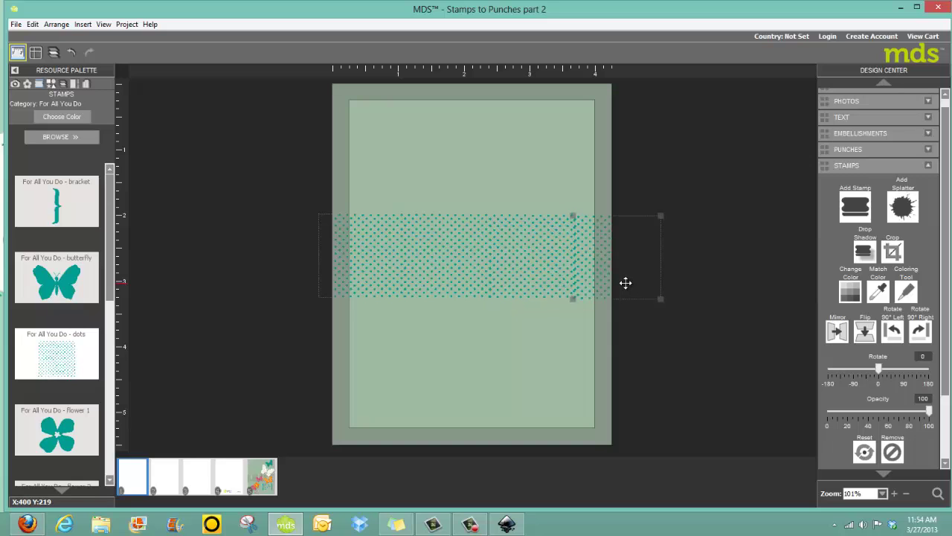
Fine-tune the last dots copy's position against the rest of the band and set the zoom back to 100%.
{"action": "left_click", "coordinate": [894, 494]}
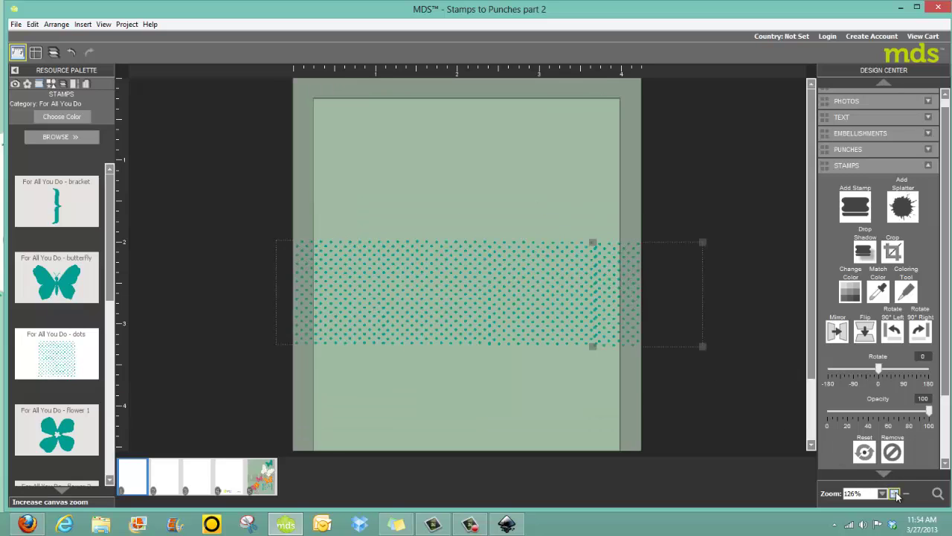
{"action": "left_click", "coordinate": [894, 493]}
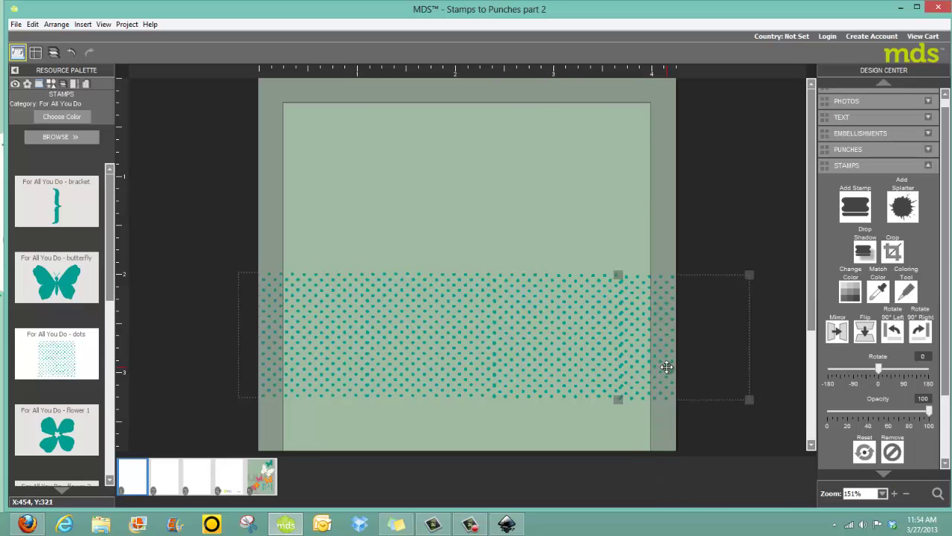
{"action": "left_click_drag", "start_coordinate": [667, 366], "coordinate": [668, 367]}
{"action": "left_click", "coordinate": [461, 139]}
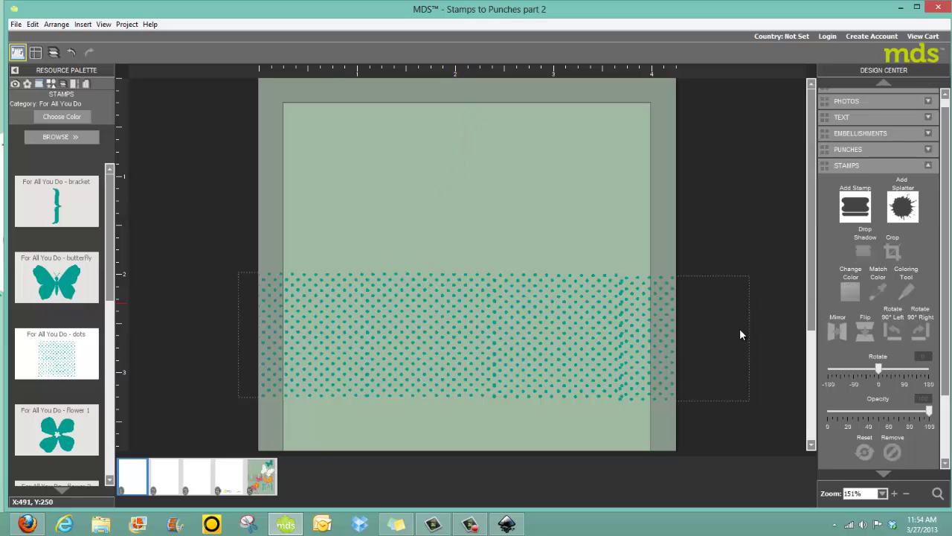
{"action": "left_click_drag", "start_coordinate": [869, 493], "coordinate": [836, 490]}
{"action": "type", "text": "100"}
{"action": "key", "text": "Return"}
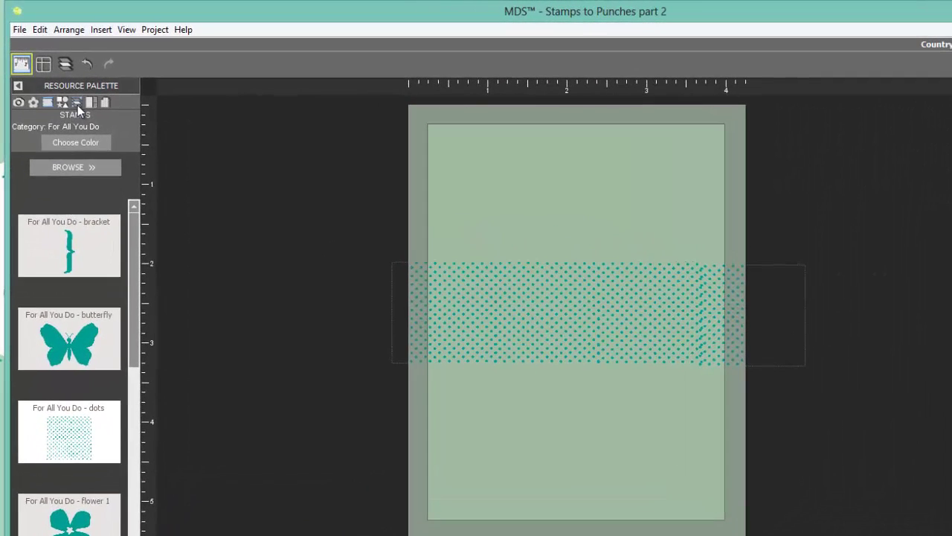
Add the custom For All You Do - butterfly punch above the dotted band, reduced to about 2.1 inches wide.
{"action": "left_click", "coordinate": [77, 105]}
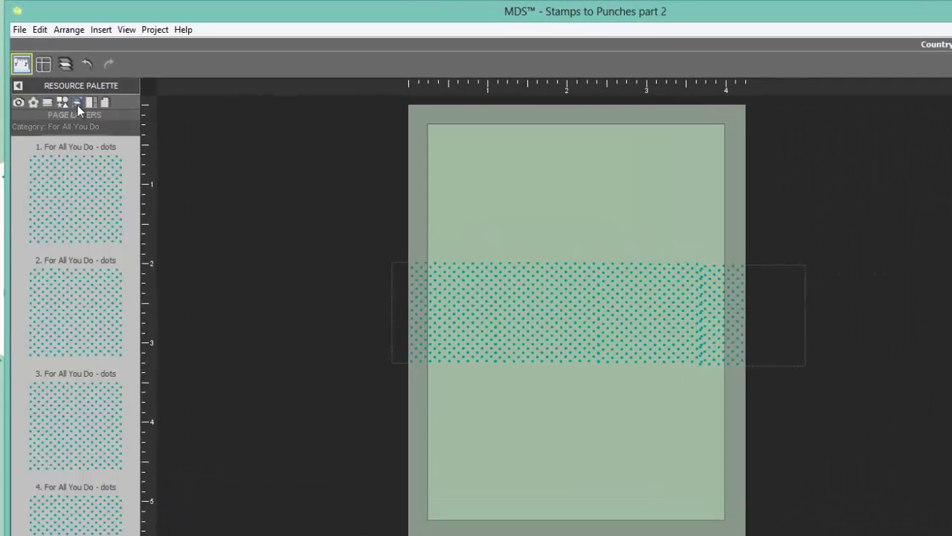
{"action": "left_click", "coordinate": [67, 101]}
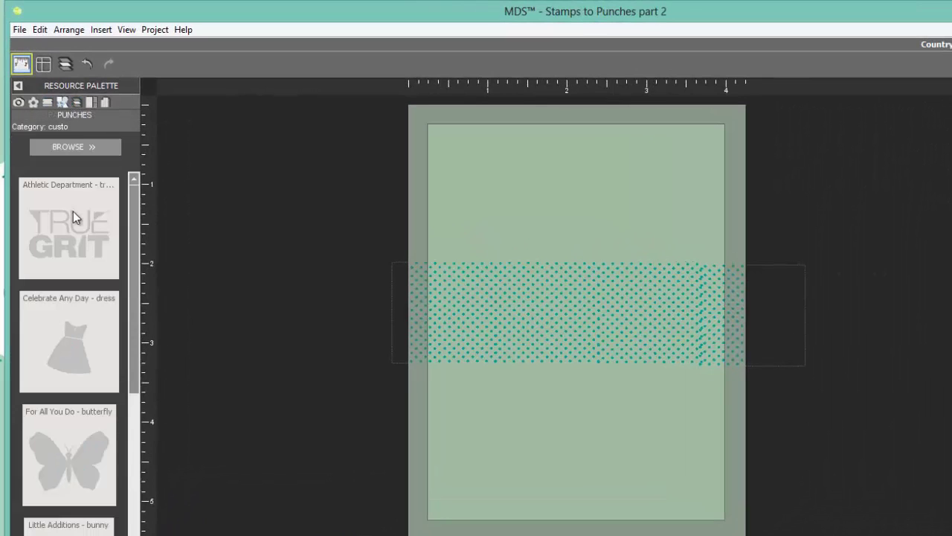
{"action": "left_click_drag", "start_coordinate": [92, 458], "coordinate": [608, 262]}
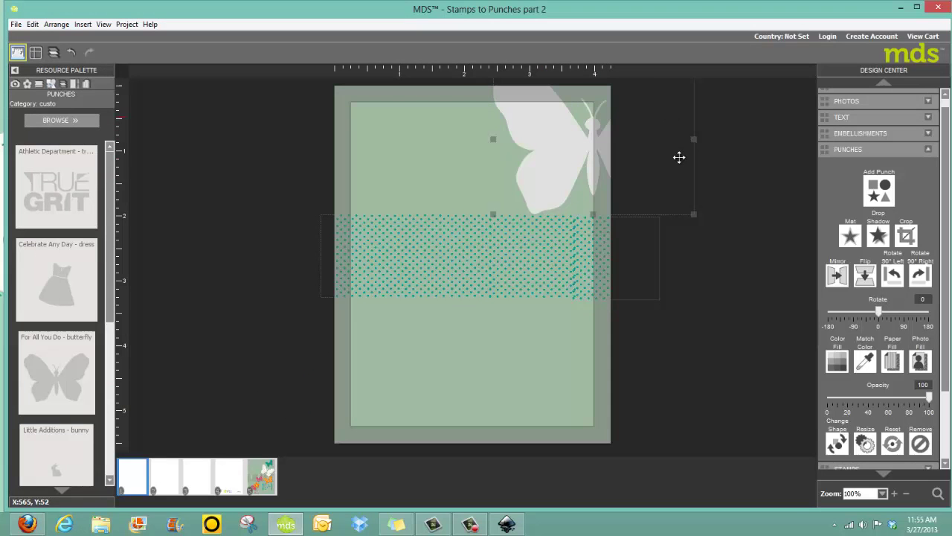
{"action": "left_click_drag", "start_coordinate": [664, 205], "coordinate": [606, 178]}
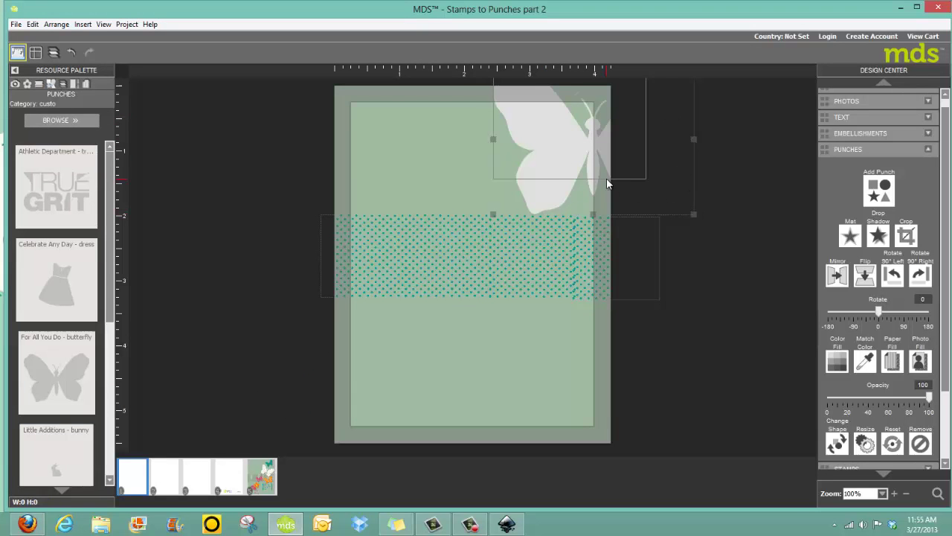
{"action": "left_click_drag", "start_coordinate": [571, 131], "coordinate": [485, 202]}
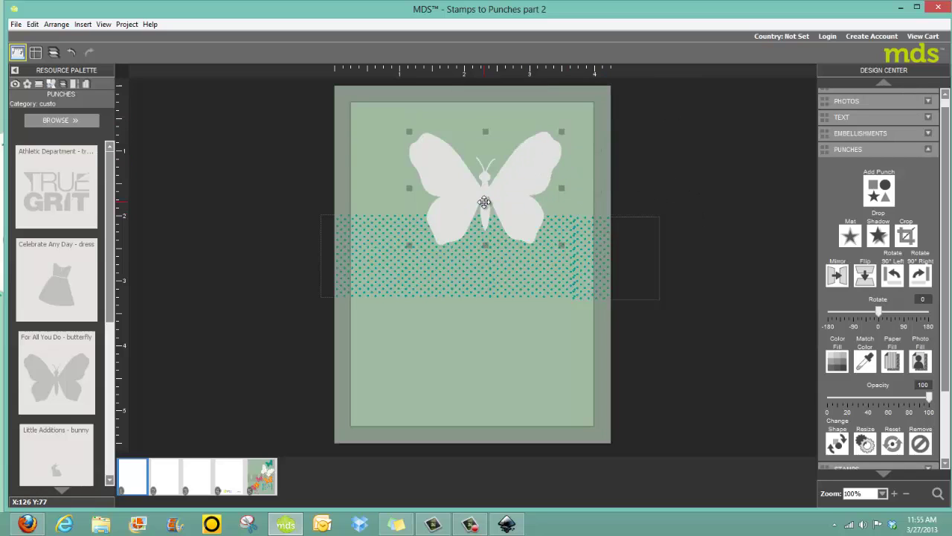
{"action": "left_click_drag", "start_coordinate": [563, 248], "coordinate": [548, 235]}
Duplicate the butterfly punch and place the copy below the original, over the lower edge of the dotted band.
{"action": "right_click", "coordinate": [504, 193]}
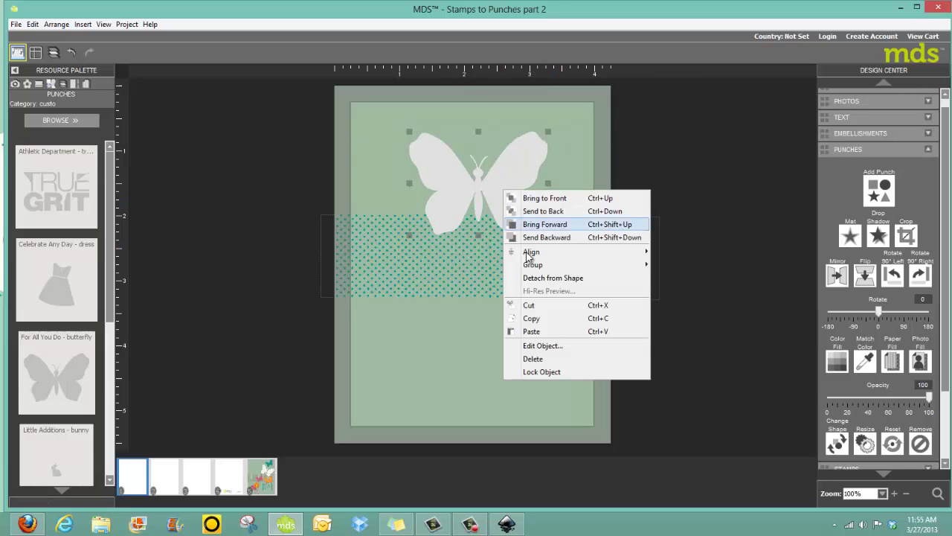
{"action": "left_click", "coordinate": [537, 318]}
{"action": "right_click", "coordinate": [514, 211]}
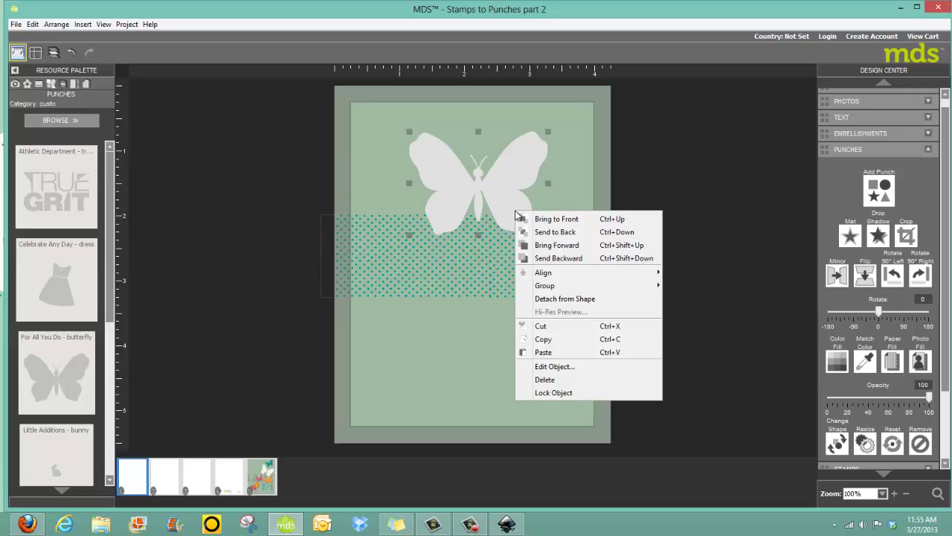
{"action": "left_click", "coordinate": [541, 352]}
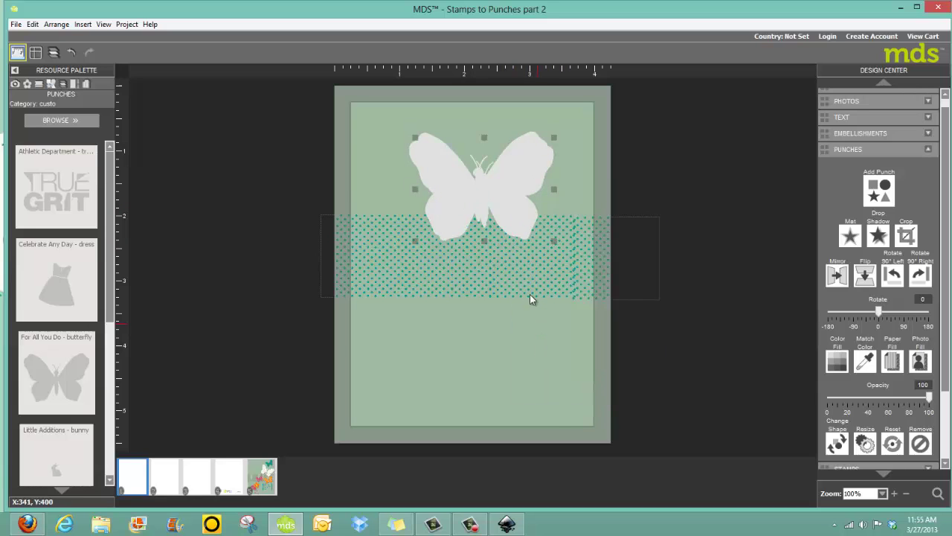
{"action": "left_click_drag", "start_coordinate": [511, 216], "coordinate": [538, 329]}
Rotate the upper butterfly to -11 degrees and move it down so it overlaps the dotted band.
{"action": "left_click", "coordinate": [526, 213]}
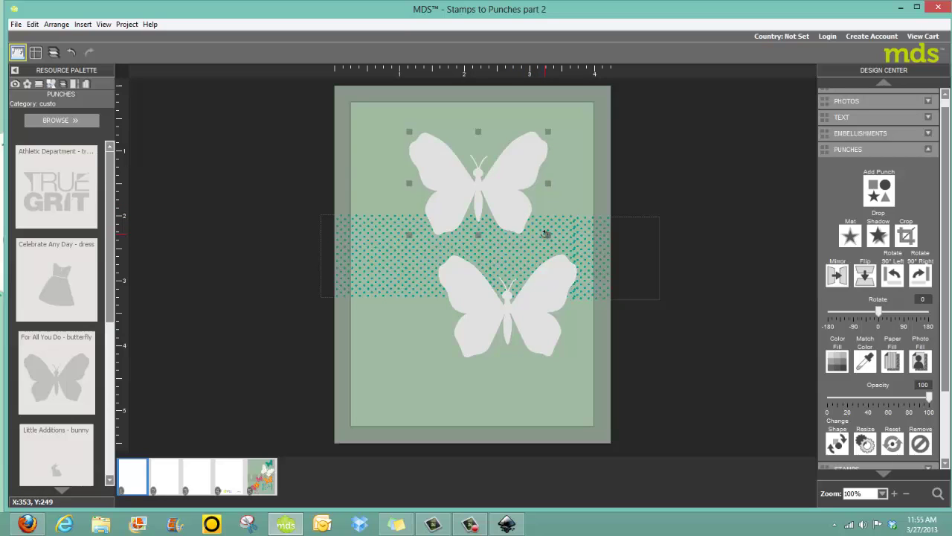
{"action": "left_click_drag", "start_coordinate": [545, 234], "coordinate": [557, 229]}
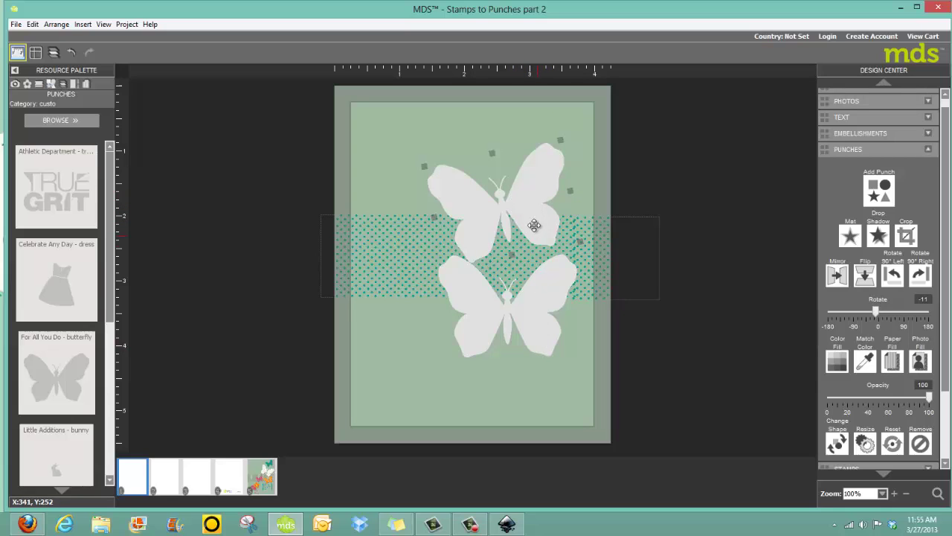
{"action": "key", "text": "ctrl+z"}
Reduce the second butterfly to about 1.5 inches wide, move it to the page's upper-right corner and rotate it 13 degrees.
{"action": "left_click", "coordinate": [547, 311]}
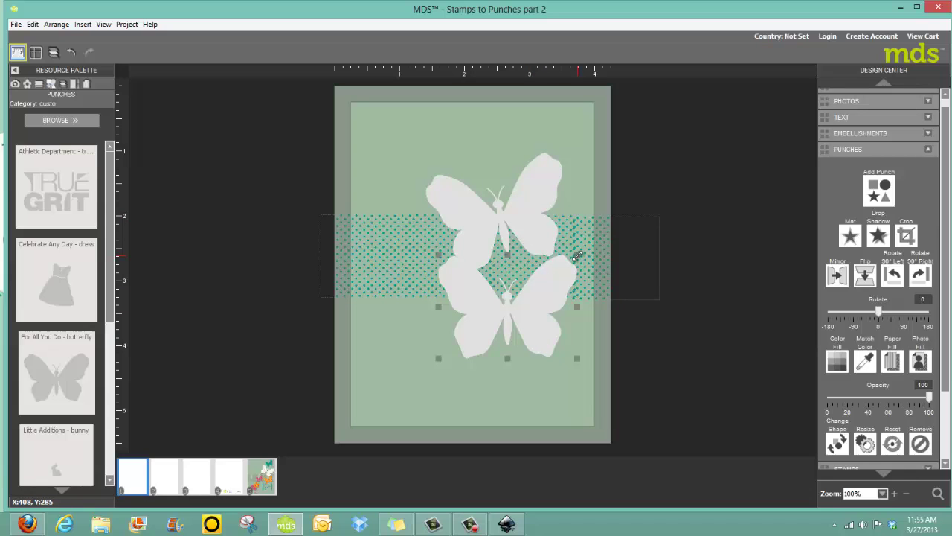
{"action": "left_click_drag", "start_coordinate": [578, 255], "coordinate": [535, 286]}
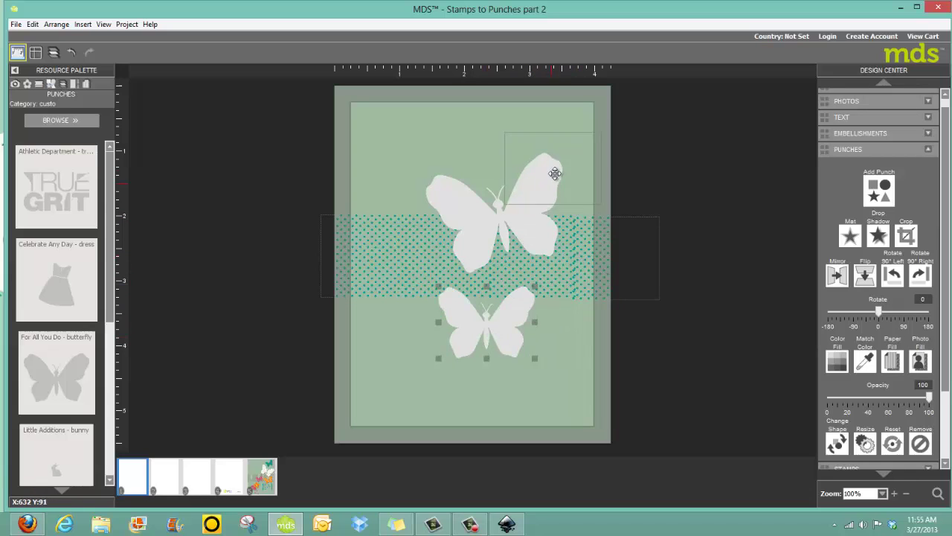
{"action": "left_click_drag", "start_coordinate": [554, 173], "coordinate": [552, 164]}
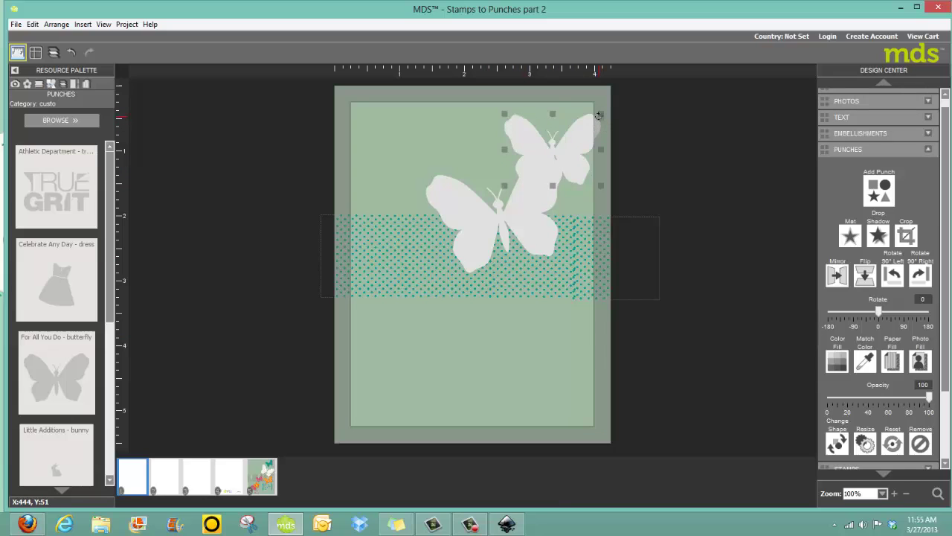
{"action": "left_click_drag", "start_coordinate": [599, 115], "coordinate": [572, 150]}
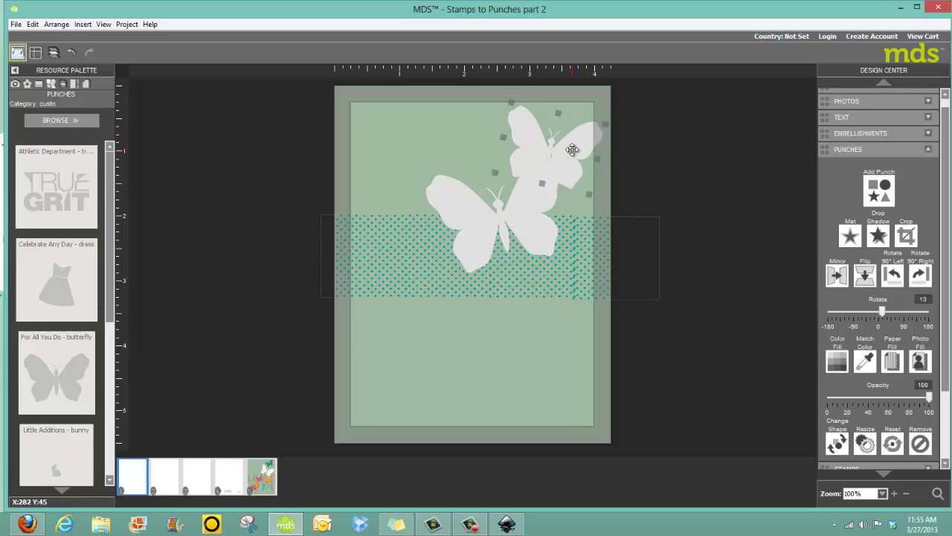
Reorder the page layers so the large butterfly lies in front of the small one.
{"action": "left_click", "coordinate": [541, 217]}
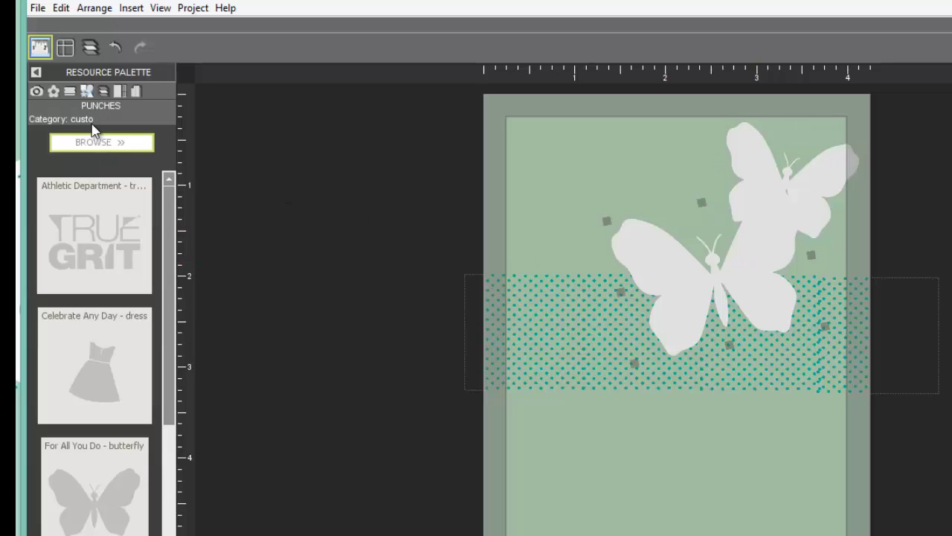
{"action": "left_click", "coordinate": [102, 92]}
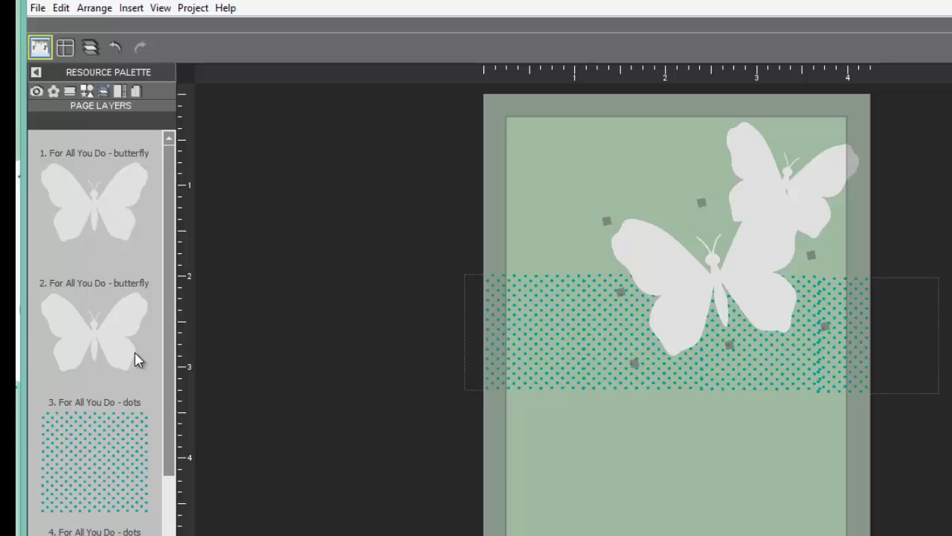
{"action": "left_click_drag", "start_coordinate": [133, 354], "coordinate": [149, 223]}
Copy the small butterfly, paste it twice, and place the two copies side by side below the large butterfly.
{"action": "right_click", "coordinate": [744, 140]}
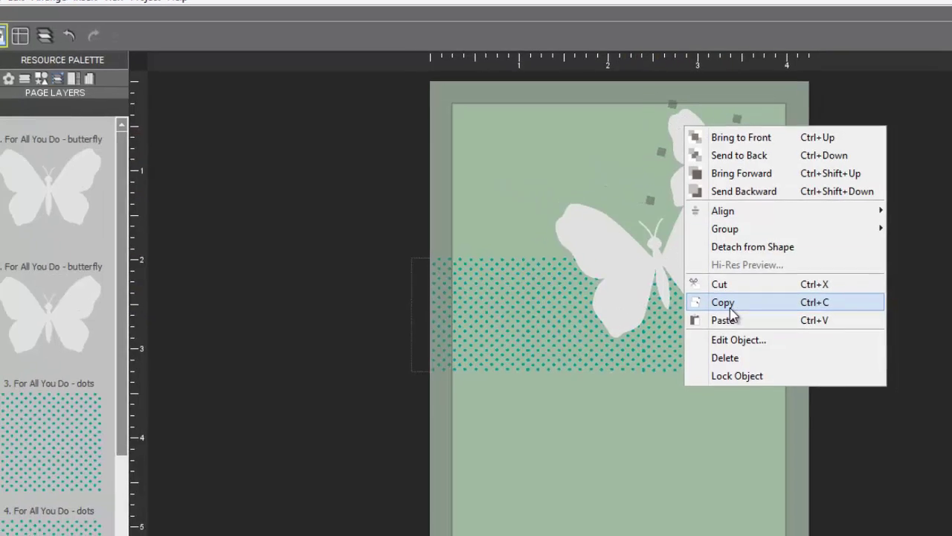
{"action": "left_click", "coordinate": [798, 326]}
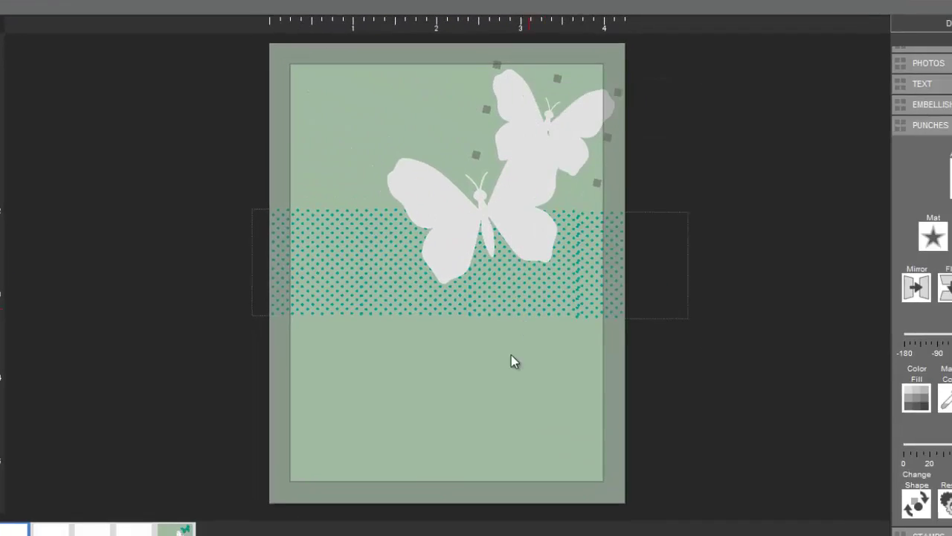
{"action": "right_click", "coordinate": [740, 452]}
{"action": "left_click", "coordinate": [417, 342]}
{"action": "right_click", "coordinate": [412, 338]}
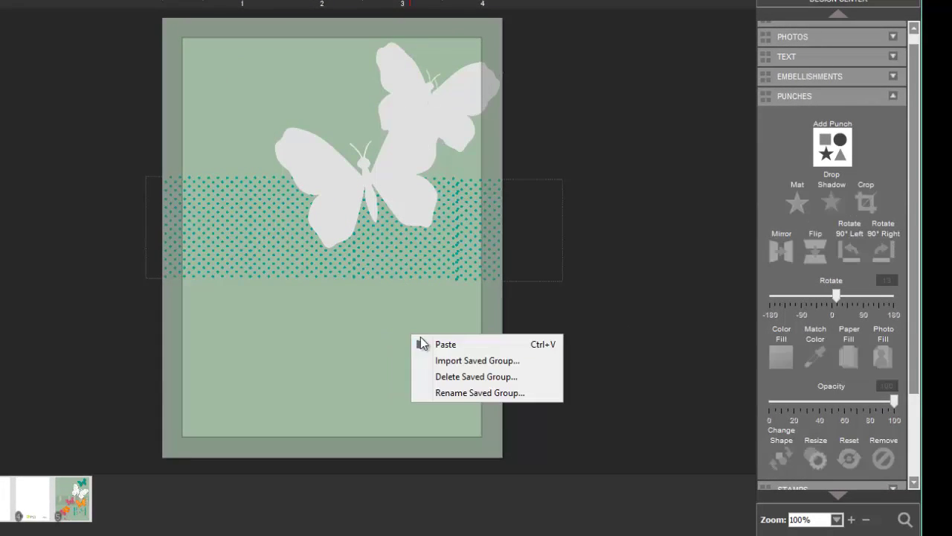
{"action": "left_click", "coordinate": [429, 343]}
{"action": "left_click_drag", "start_coordinate": [450, 153], "coordinate": [430, 348]}
{"action": "left_click_drag", "start_coordinate": [468, 99], "coordinate": [357, 334]}
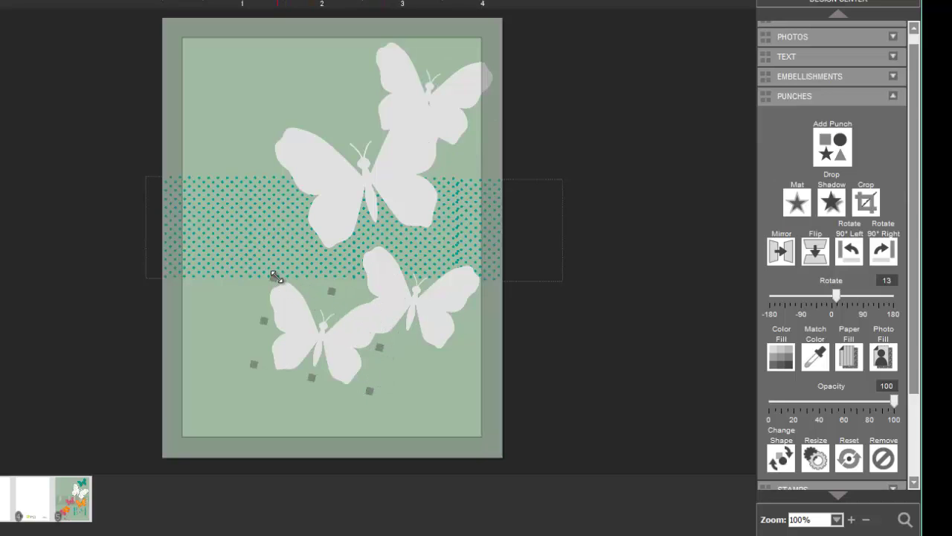
Reduce both lower butterflies, tilt the left one counter-clockwise, and move both up over the dotted band's lower edge.
{"action": "left_click_drag", "start_coordinate": [275, 276], "coordinate": [261, 320]}
{"action": "left_click_drag", "start_coordinate": [330, 309], "coordinate": [305, 260]}
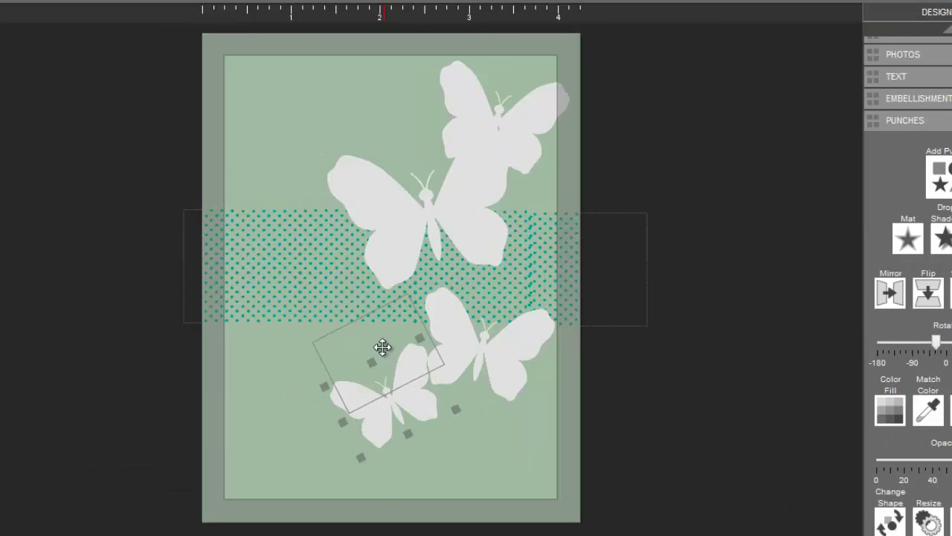
{"action": "left_click", "coordinate": [504, 354]}
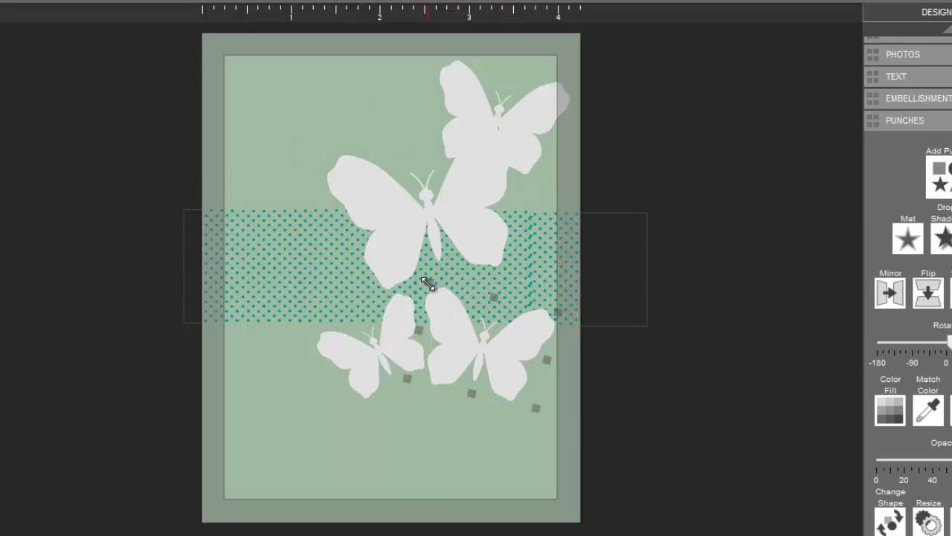
{"action": "left_click_drag", "start_coordinate": [428, 284], "coordinate": [436, 293]}
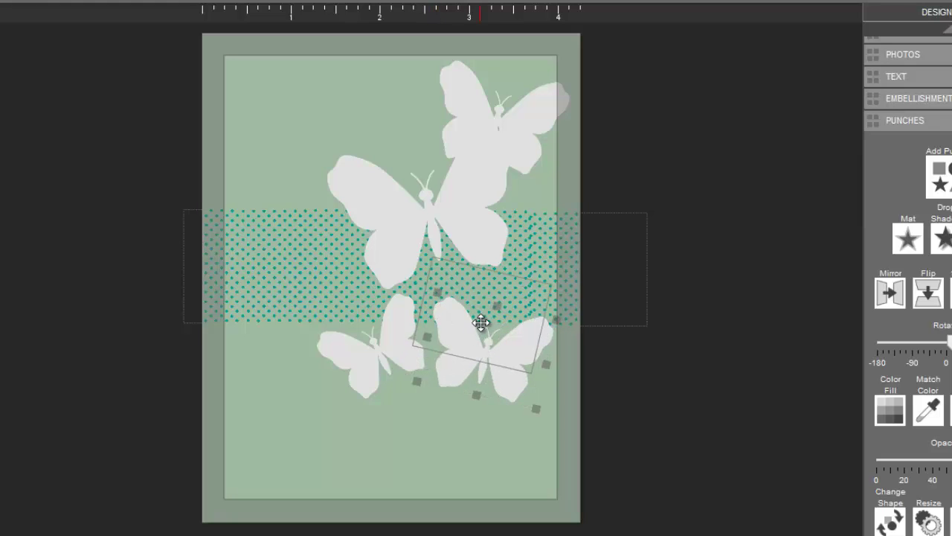
{"action": "left_click_drag", "start_coordinate": [481, 322], "coordinate": [486, 318]}
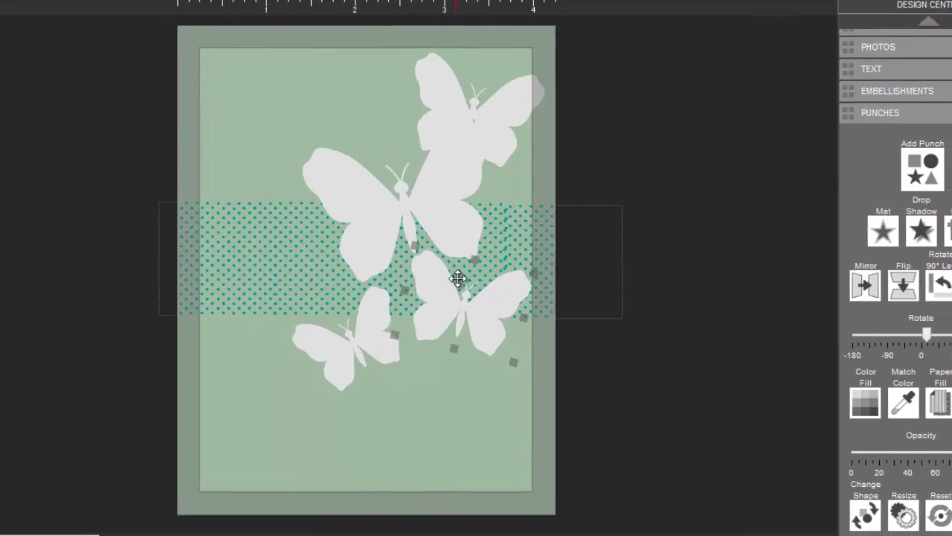
Fill the large butterfly with the My Sweet Pea - pattern13 background paper.
{"action": "left_click", "coordinate": [490, 229]}
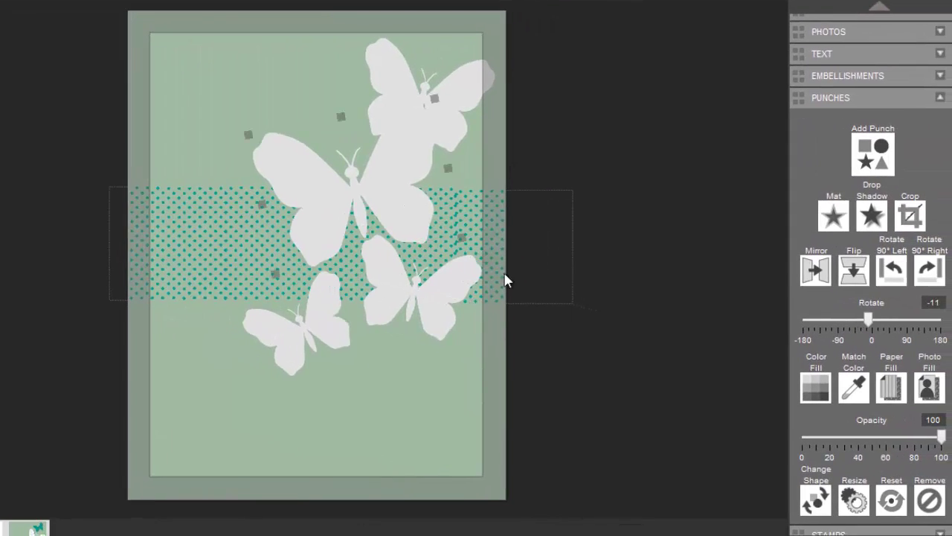
{"action": "left_click", "coordinate": [891, 387]}
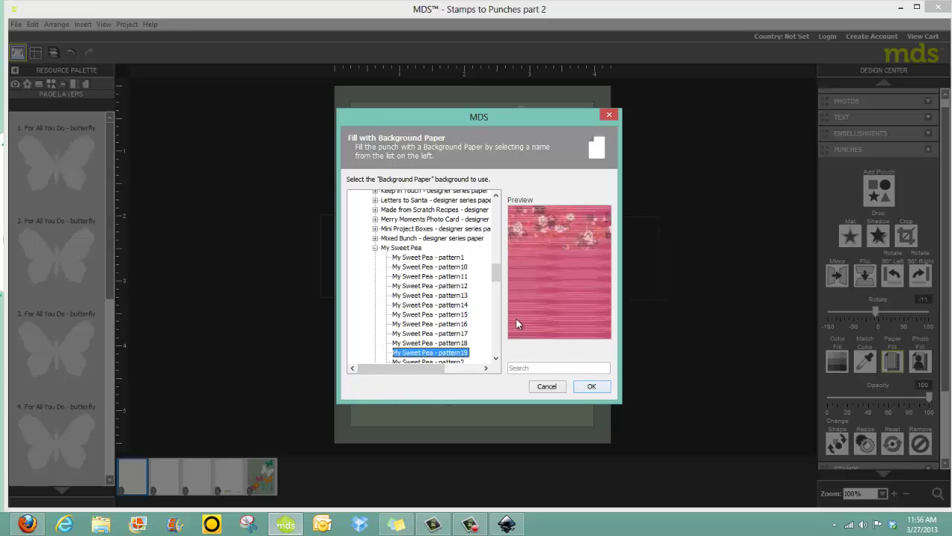
{"action": "left_click", "coordinate": [461, 305]}
{"action": "left_click", "coordinate": [461, 296]}
{"action": "left_click", "coordinate": [590, 388]}
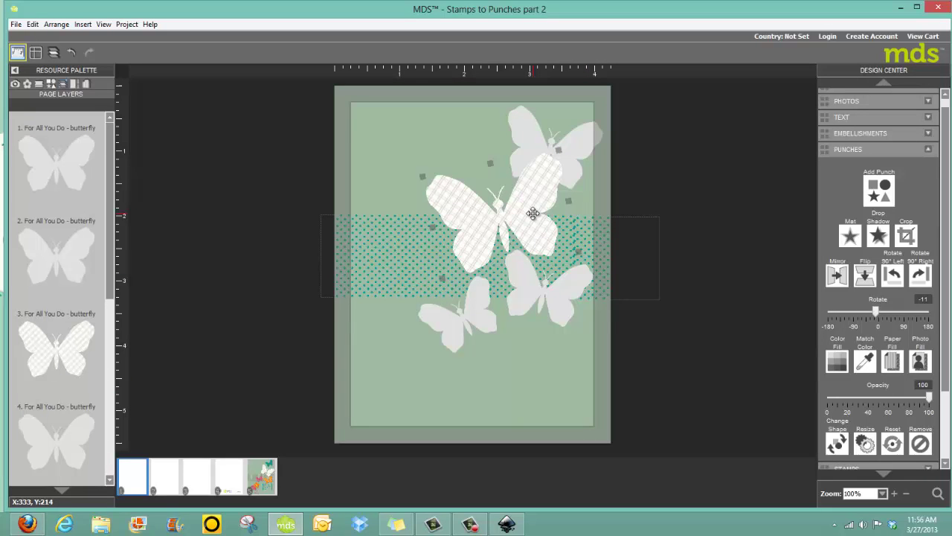
Fill the upper-right small butterfly with the My Sweet Pea - pattern16 background paper.
{"action": "left_click", "coordinate": [532, 146]}
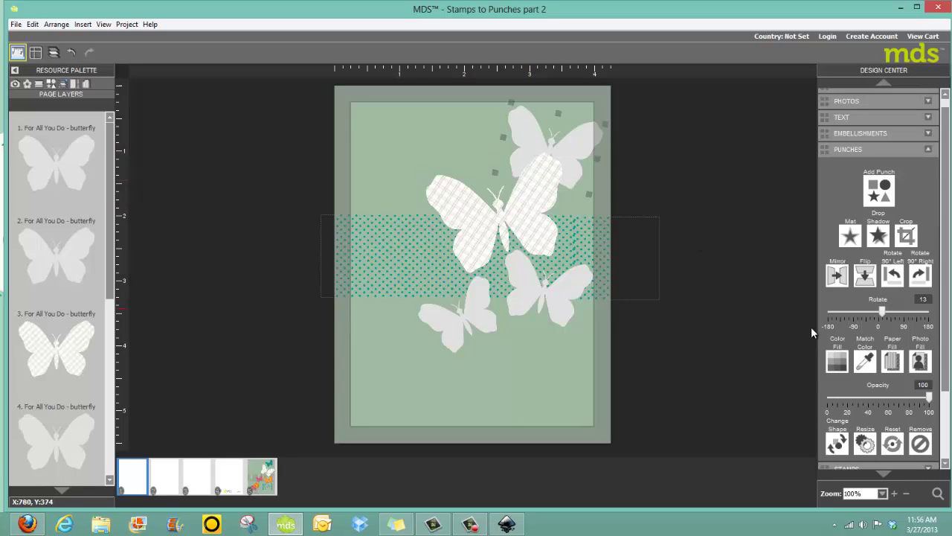
{"action": "left_click", "coordinate": [893, 363]}
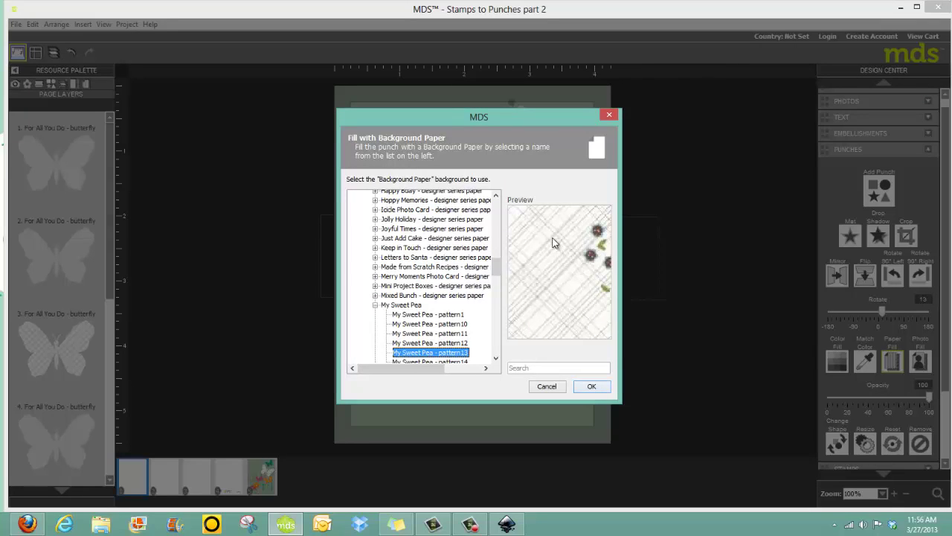
{"action": "left_click", "coordinate": [467, 362]}
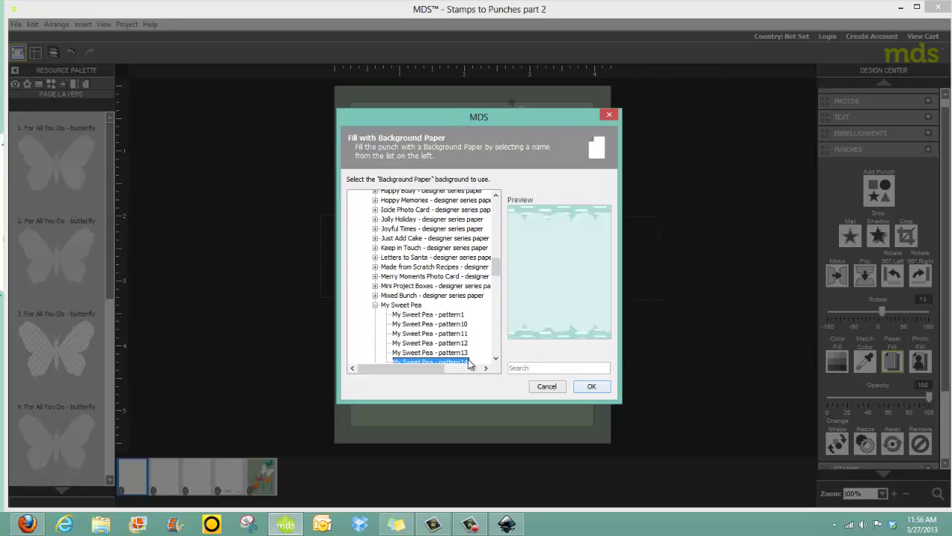
{"action": "left_click", "coordinate": [496, 358]}
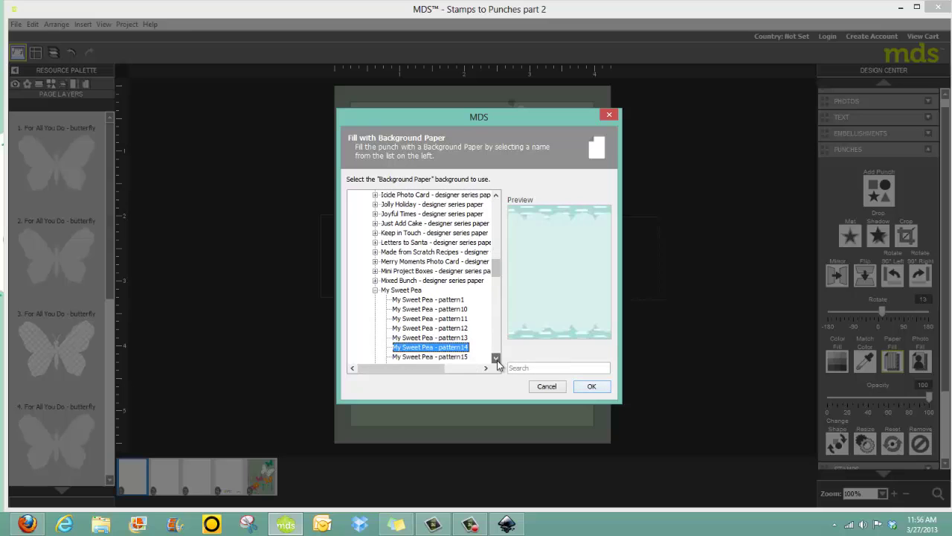
{"action": "left_click", "coordinate": [457, 348]}
{"action": "left_click", "coordinate": [462, 357]}
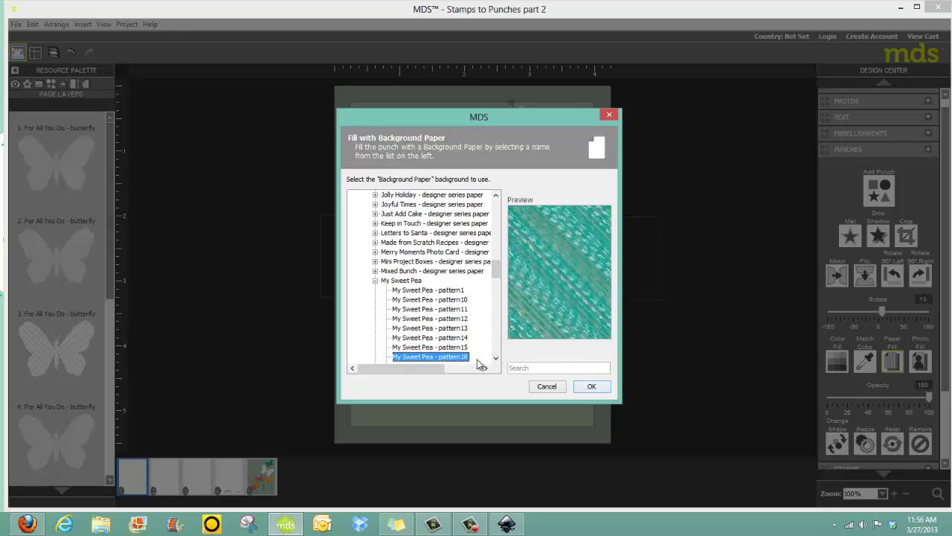
{"action": "left_click", "coordinate": [594, 387]}
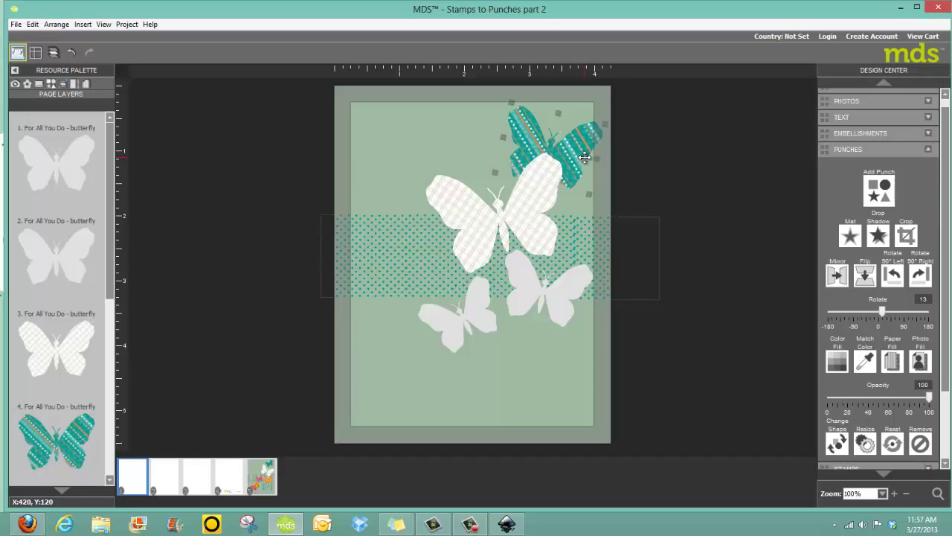
Add a drop shadow with 35% opacity and blur 5 to each of the four butterflies.
{"action": "left_click", "coordinate": [566, 297]}
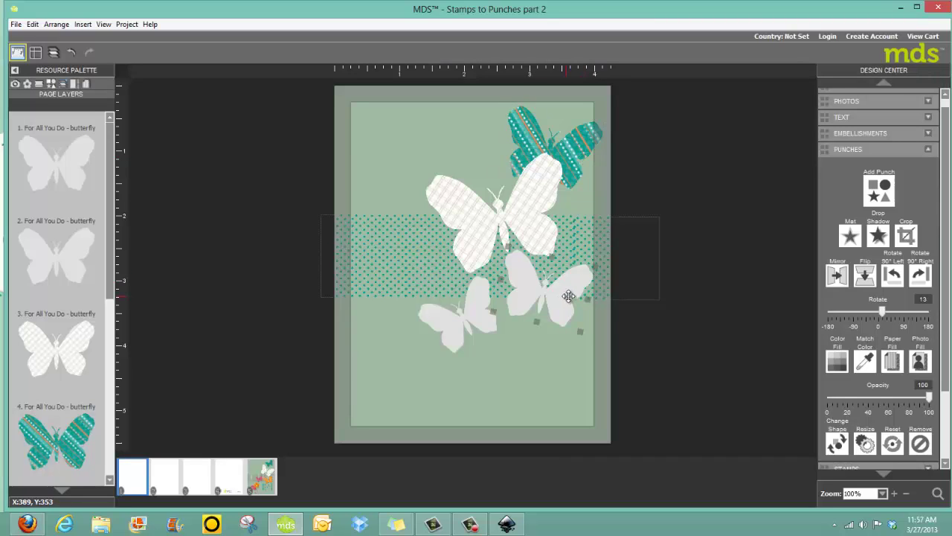
{"action": "left_click", "coordinate": [533, 213]}
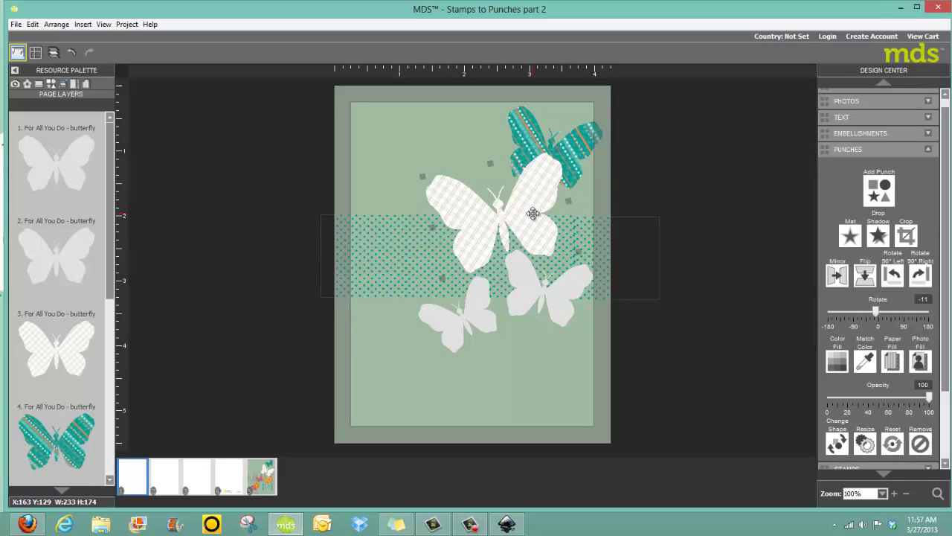
{"action": "left_click", "coordinate": [878, 236]}
{"action": "left_click", "coordinate": [586, 382]}
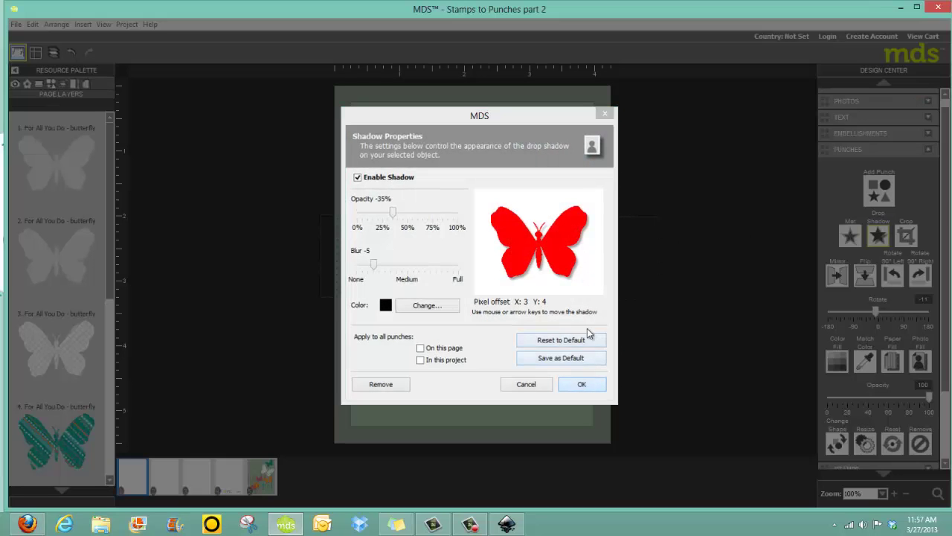
{"action": "left_click", "coordinate": [878, 236]}
{"action": "left_click", "coordinate": [582, 384]}
{"action": "left_click", "coordinate": [884, 235]}
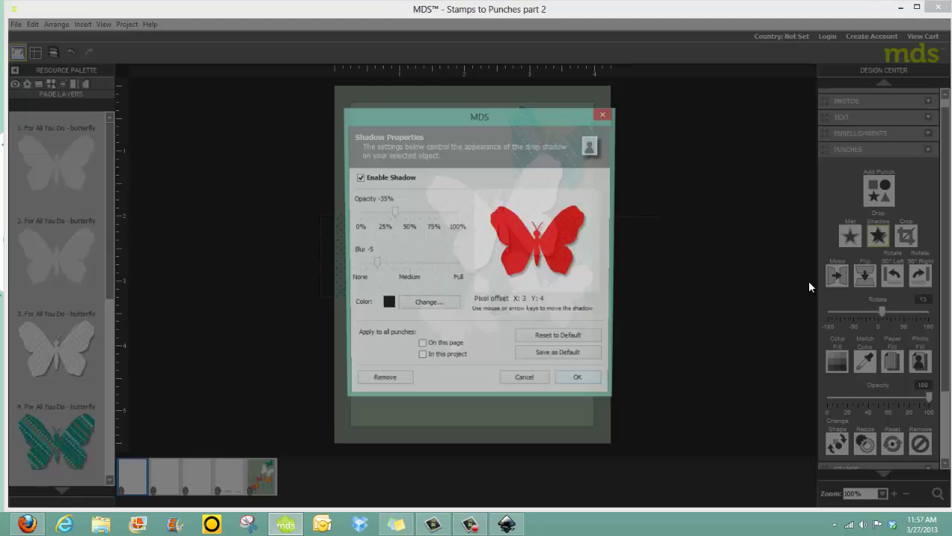
{"action": "left_click", "coordinate": [583, 384]}
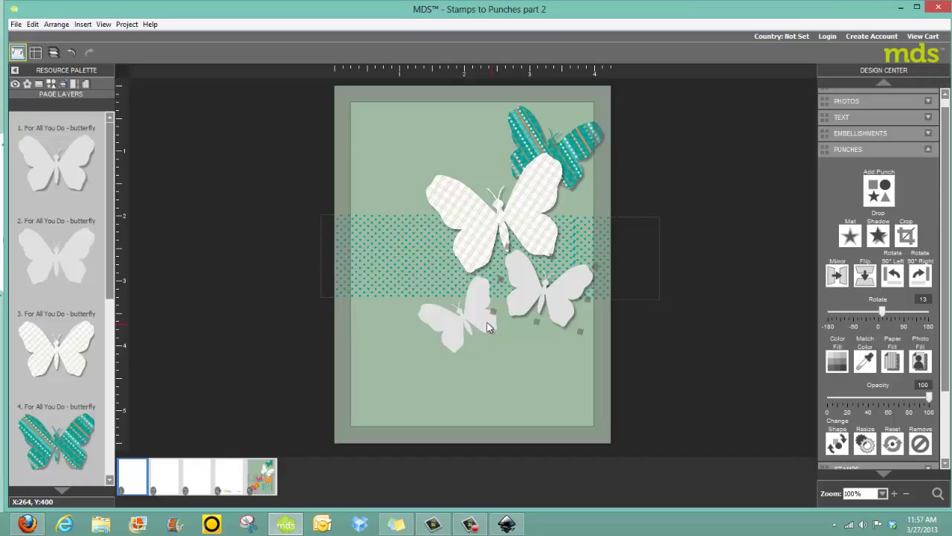
{"action": "left_click", "coordinate": [881, 238]}
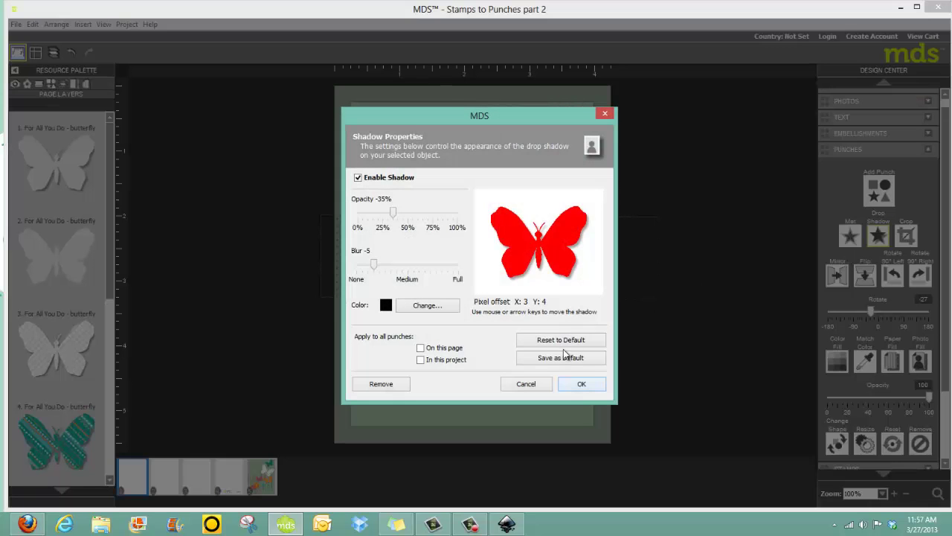
{"action": "left_click", "coordinate": [577, 384]}
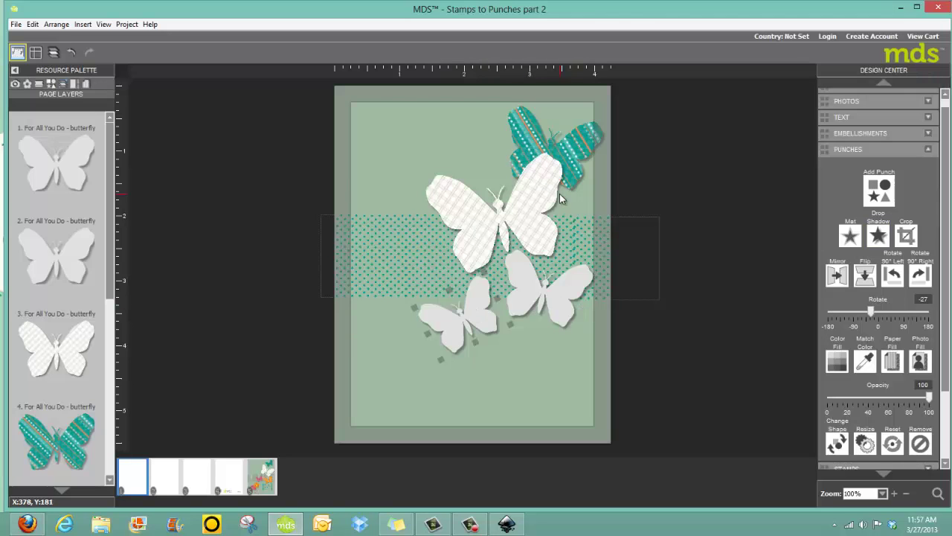
Fill the lower-right butterfly with the orange plaid My Sweet Pea - pattern12 background paper.
{"action": "left_click", "coordinate": [570, 292]}
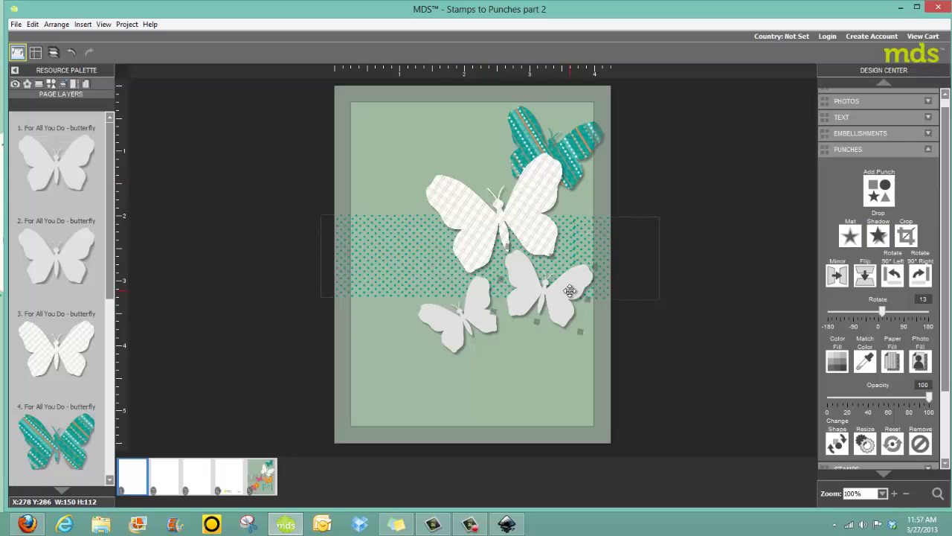
{"action": "left_click", "coordinate": [892, 361]}
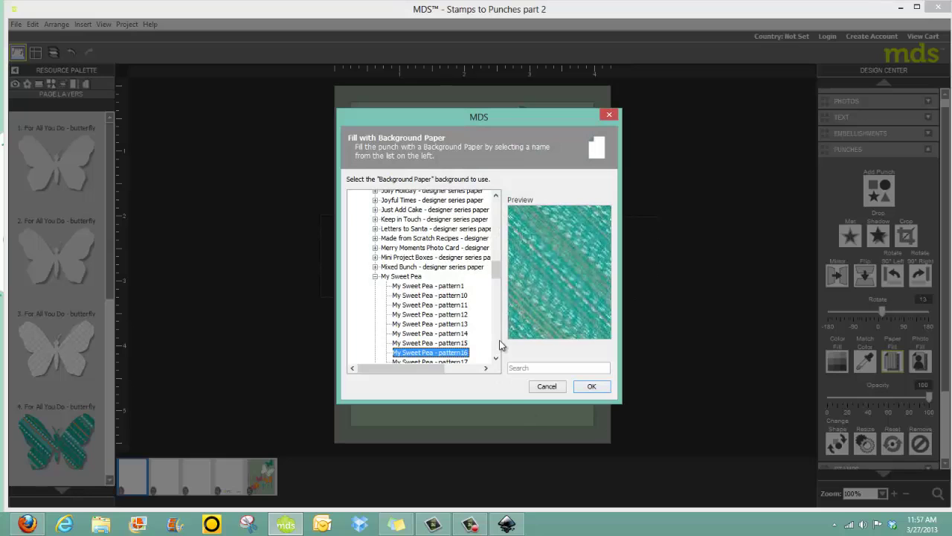
{"action": "left_click", "coordinate": [462, 333]}
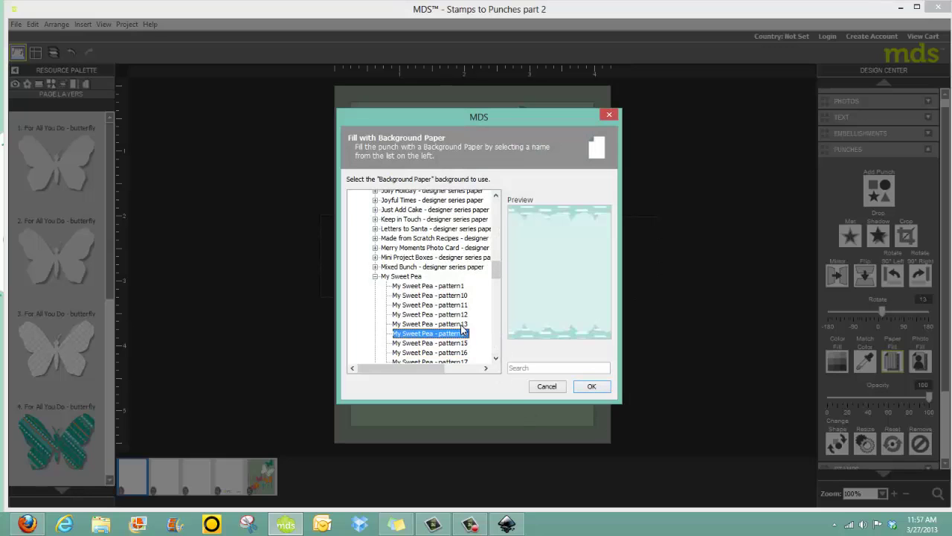
{"action": "left_click", "coordinate": [462, 325]}
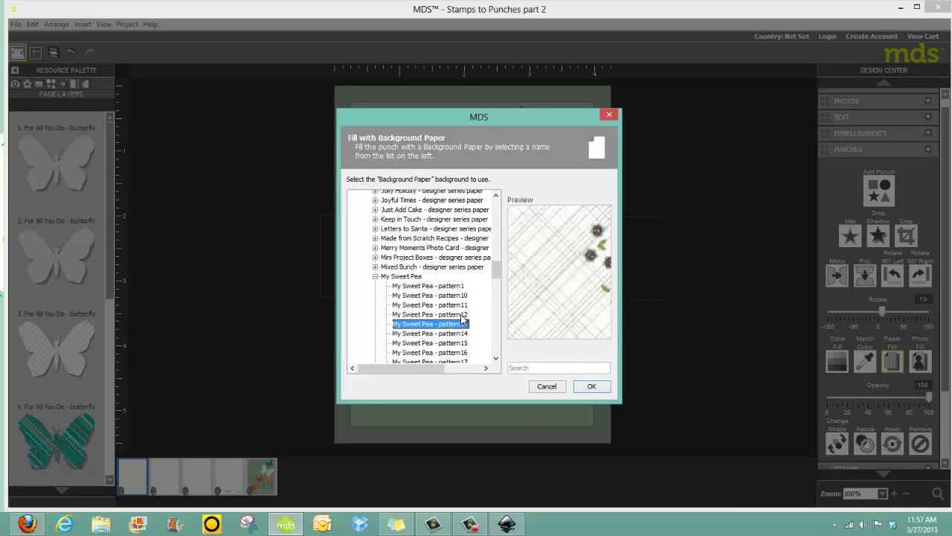
{"action": "left_click", "coordinate": [463, 316]}
{"action": "left_click", "coordinate": [584, 389]}
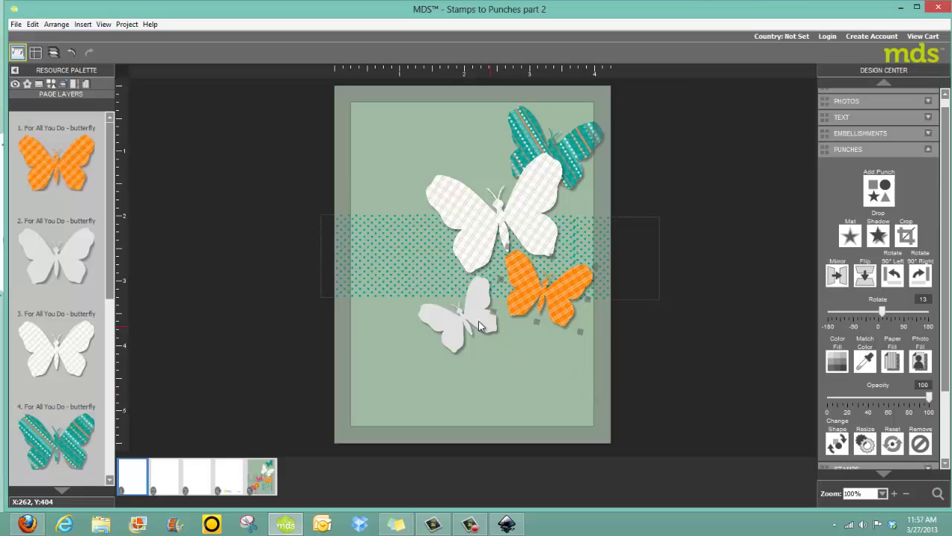
Fill the lower-left butterfly with the My Sweet Pea - pattern19 background paper.
{"action": "left_click", "coordinate": [480, 326]}
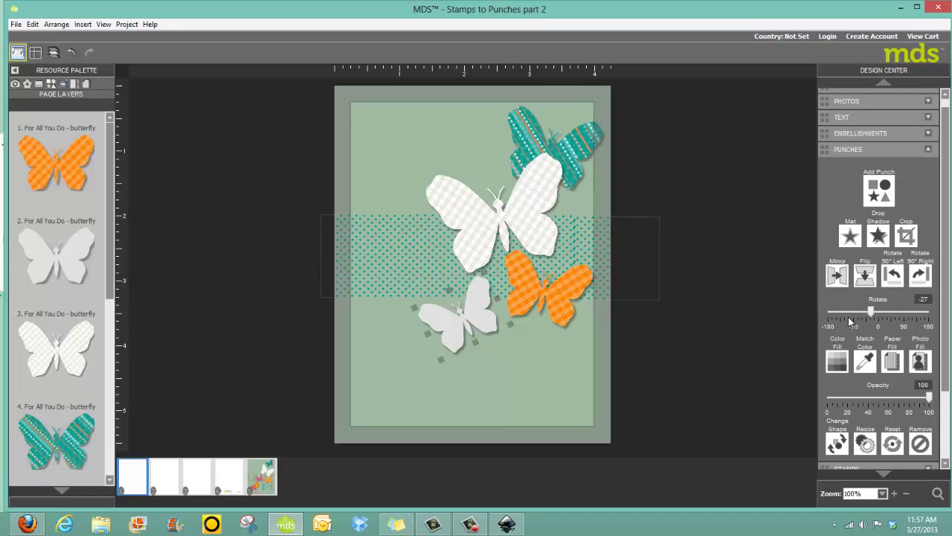
{"action": "left_click", "coordinate": [893, 362]}
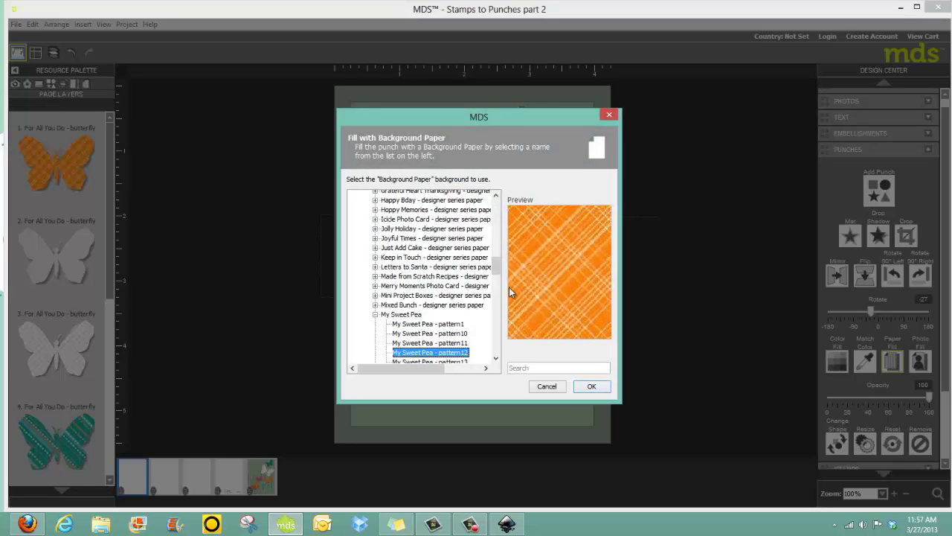
{"action": "left_click_drag", "start_coordinate": [497, 272], "coordinate": [496, 290]}
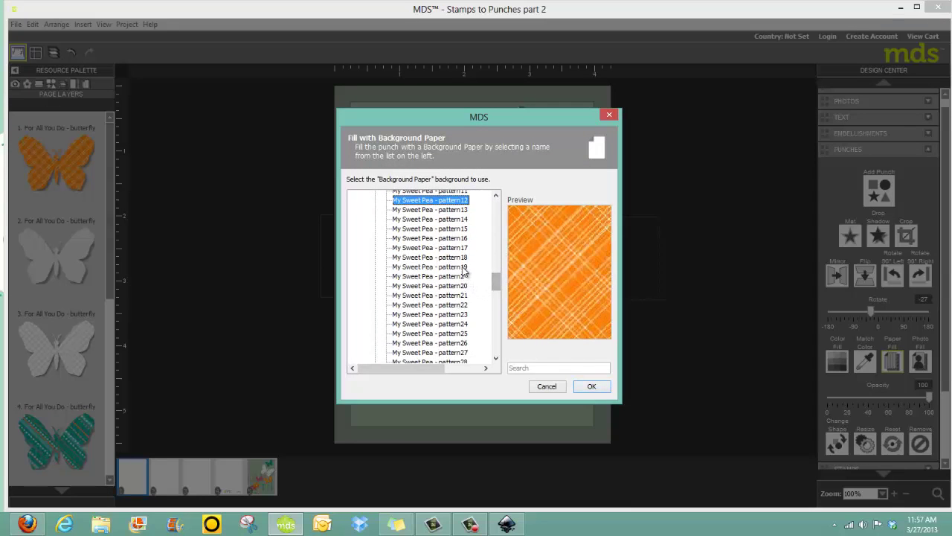
{"action": "left_click", "coordinate": [465, 269]}
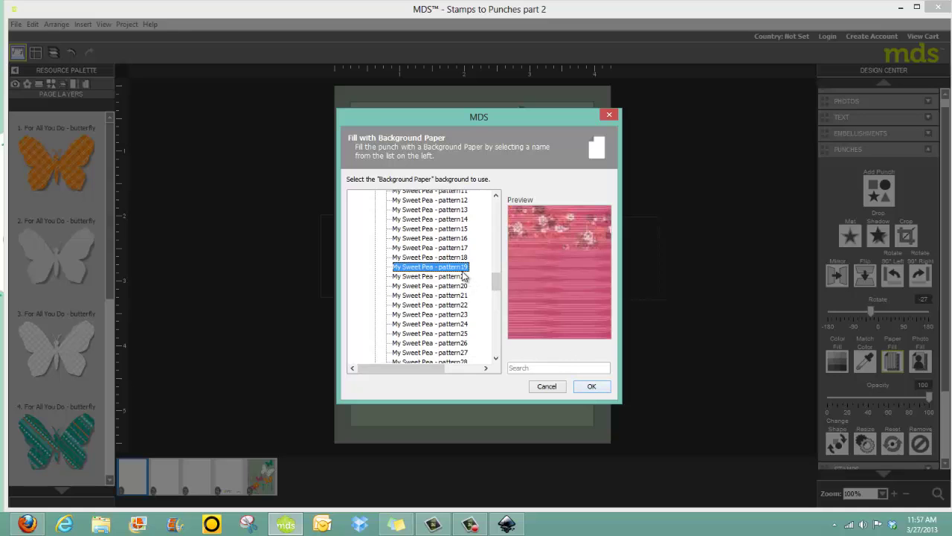
{"action": "left_click", "coordinate": [592, 386]}
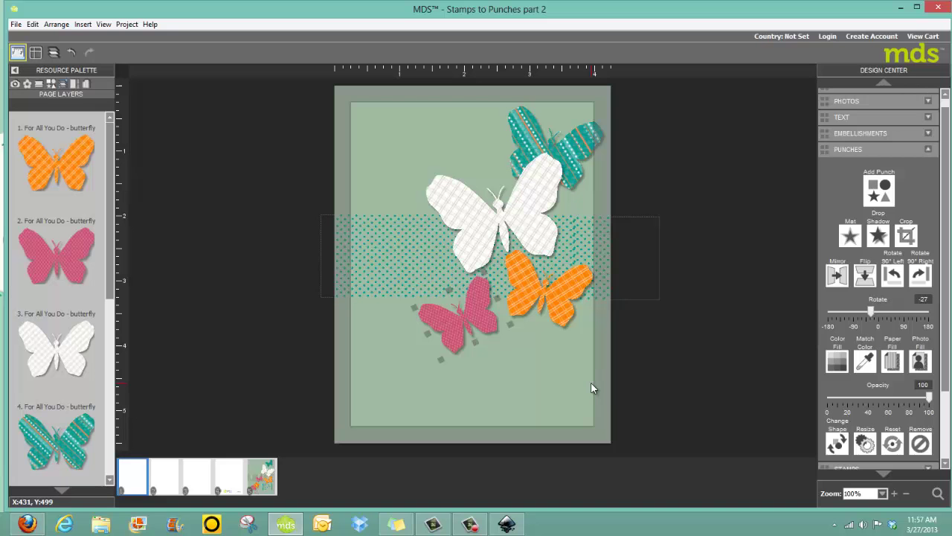
Reposition the paper image inside the pink butterfly's punch so the printed flowers fall across its wings.
{"action": "double_click", "coordinate": [482, 307]}
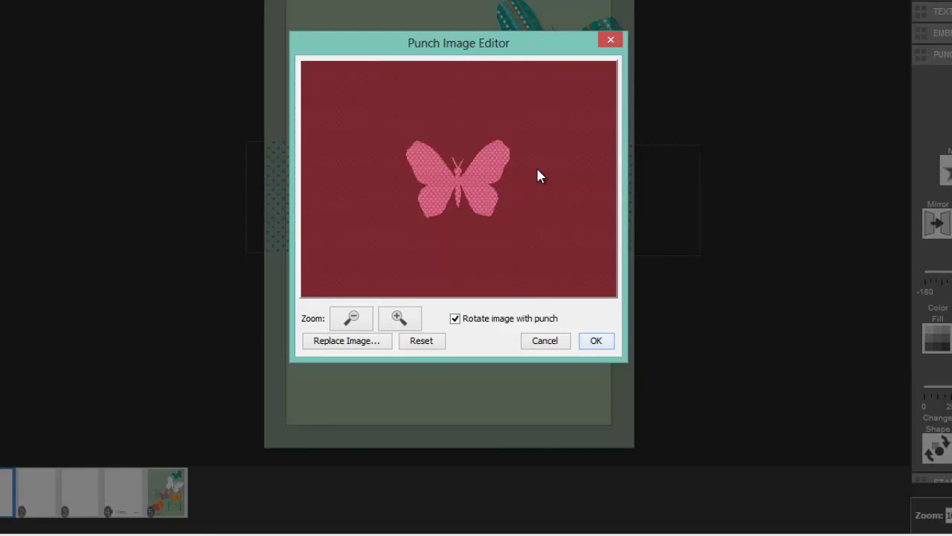
{"action": "left_click", "coordinate": [592, 343]}
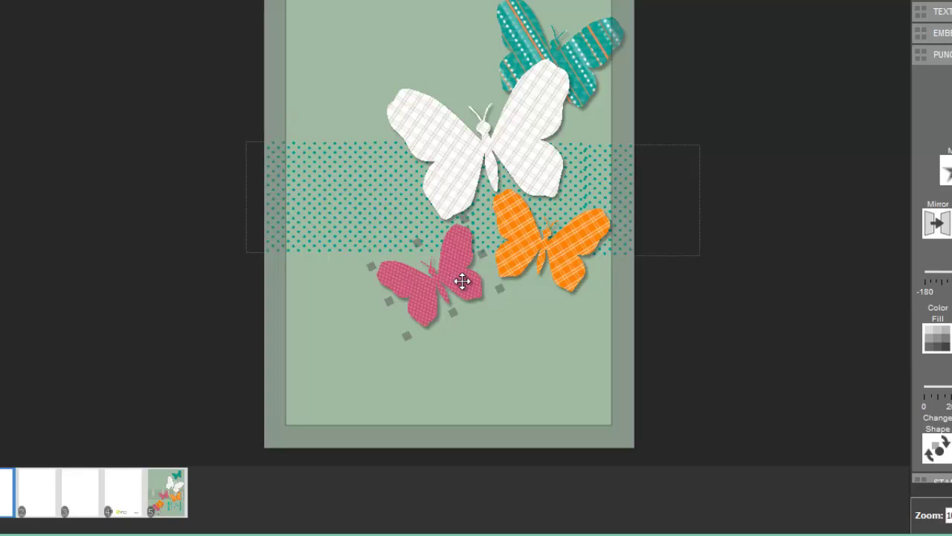
{"action": "double_click", "coordinate": [463, 281]}
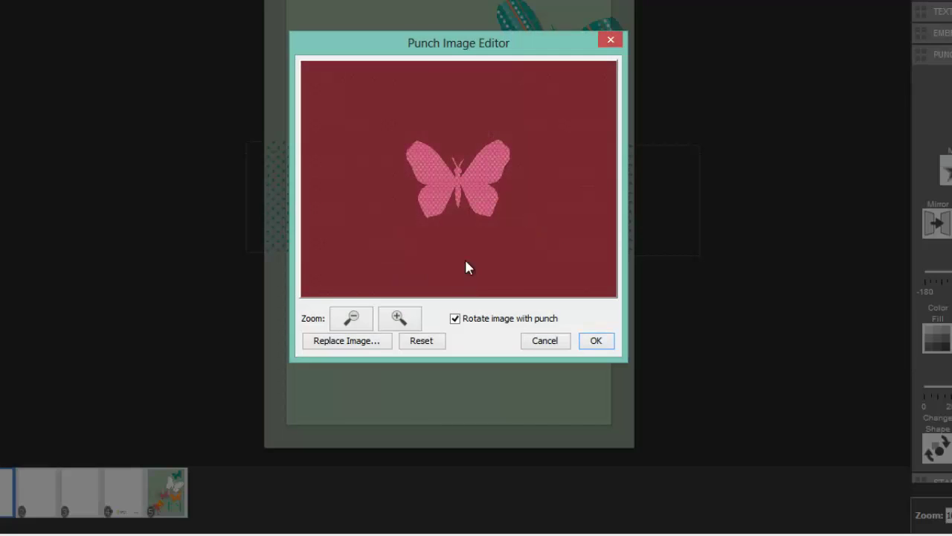
{"action": "left_click_drag", "start_coordinate": [531, 159], "coordinate": [526, 246]}
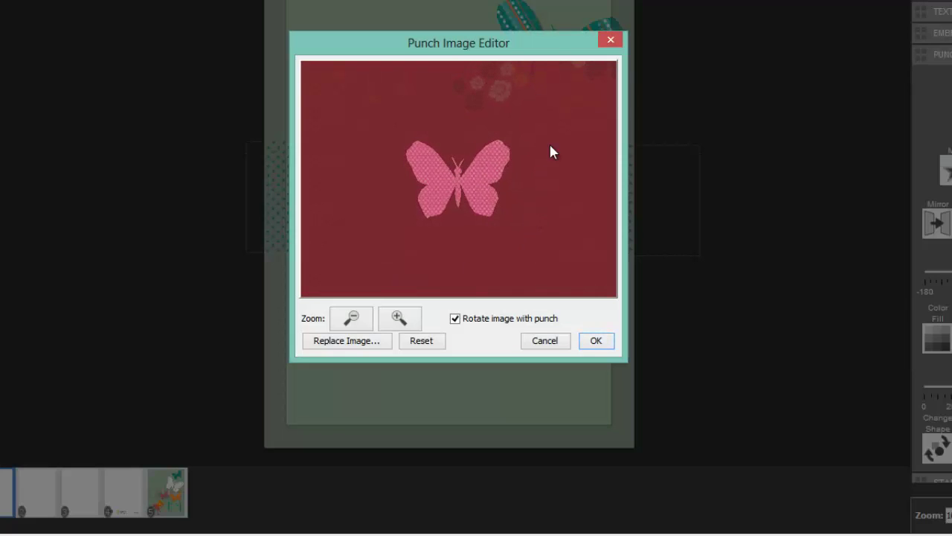
{"action": "left_click_drag", "start_coordinate": [551, 149], "coordinate": [541, 202]}
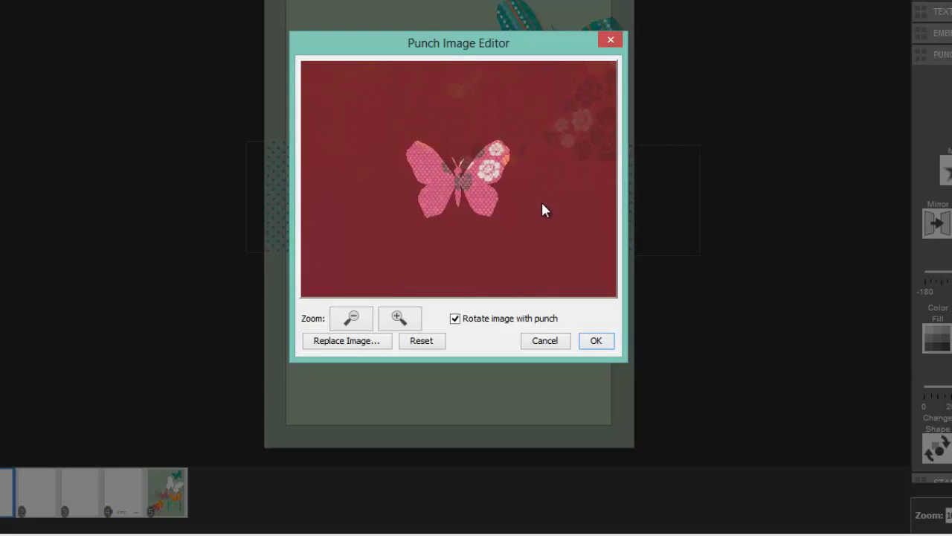
{"action": "left_click_drag", "start_coordinate": [548, 138], "coordinate": [534, 288]}
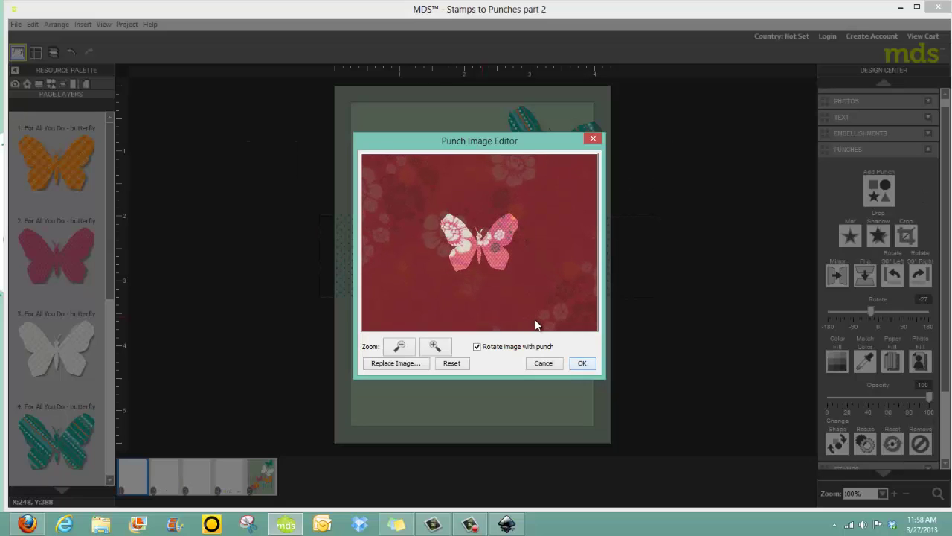
{"action": "left_click", "coordinate": [581, 363]}
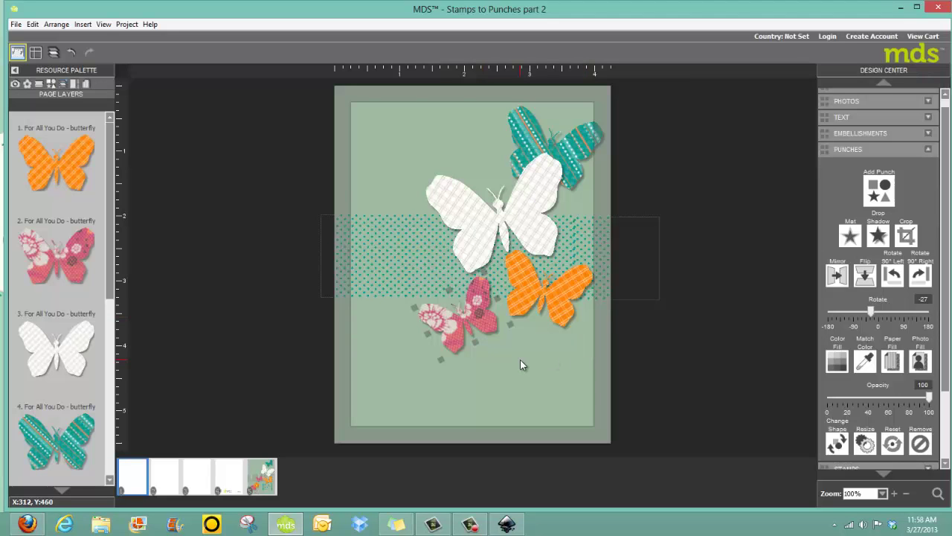
{"action": "left_click", "coordinate": [520, 360]}
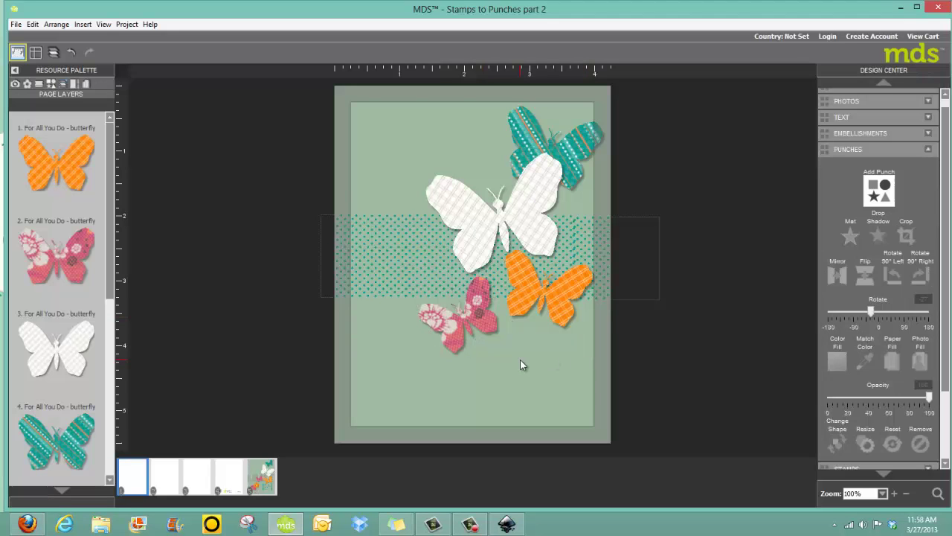
Nudge the pink butterfly slightly up and right, closer to the large butterfly, and deselect it.
{"action": "left_click", "coordinate": [487, 319]}
{"action": "left_click_drag", "start_coordinate": [488, 317], "coordinate": [491, 312]}
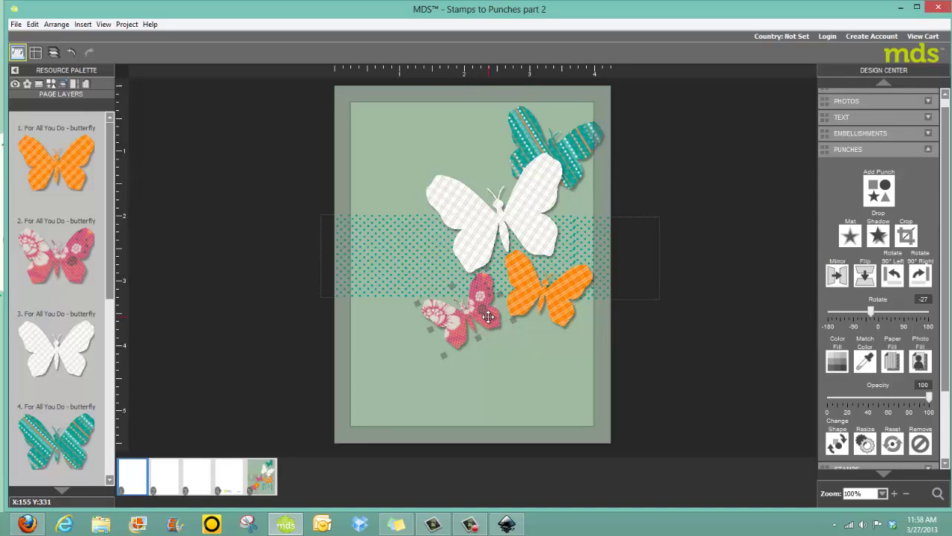
{"action": "left_click", "coordinate": [380, 339]}
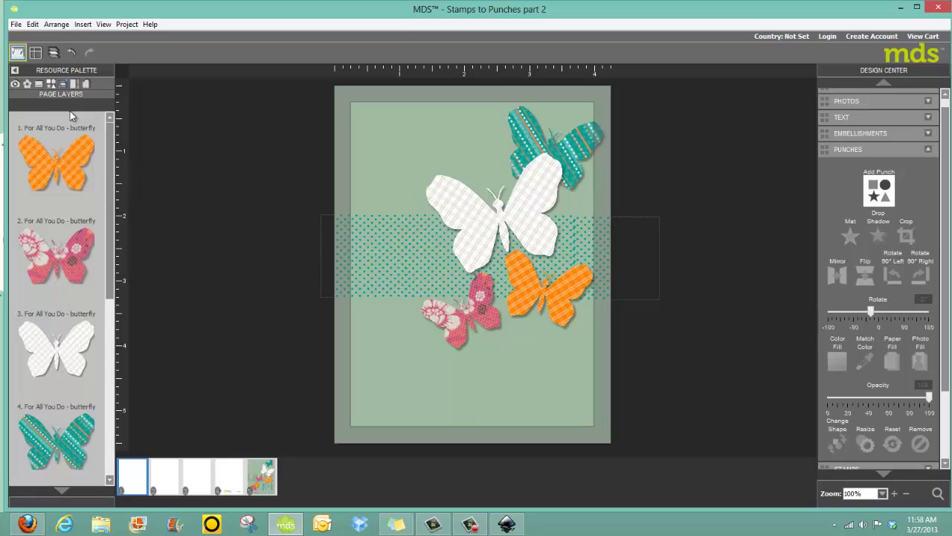
Add the For All You Do - stem stamp to the card's lower-left area, beside the pink butterfly.
{"action": "left_click", "coordinate": [44, 85]}
{"action": "left_click_drag", "start_coordinate": [111, 312], "coordinate": [121, 444]}
{"action": "left_click_drag", "start_coordinate": [59, 386], "coordinate": [350, 407]}
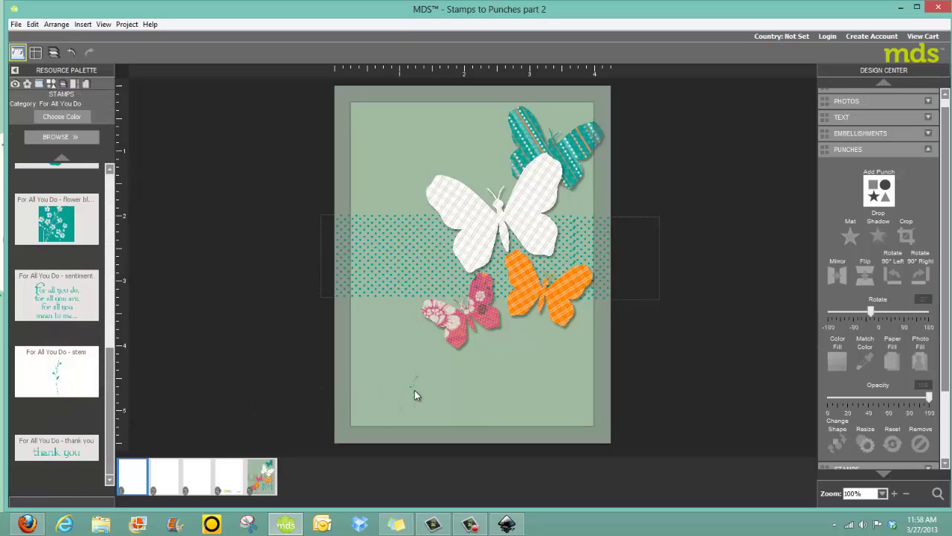
{"action": "left_click_drag", "start_coordinate": [415, 395], "coordinate": [438, 429]}
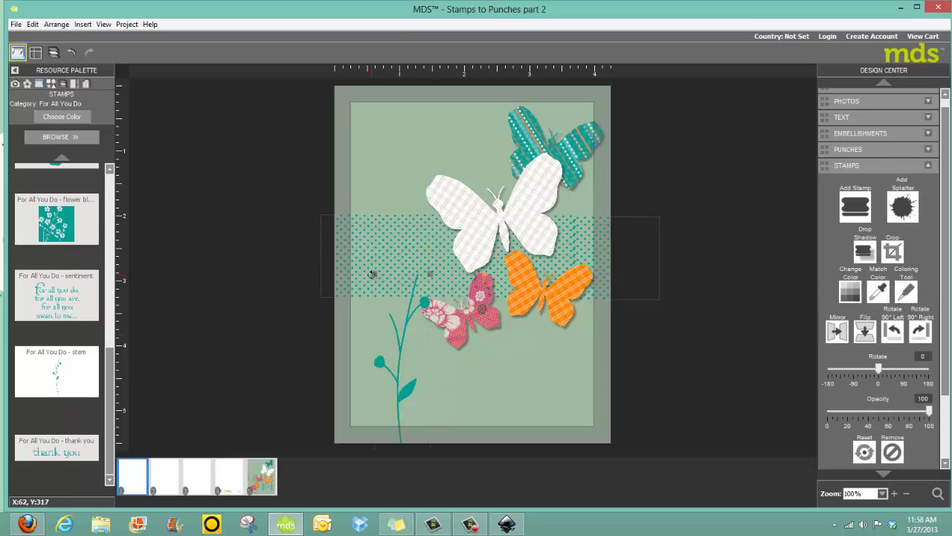
Rotate the stem stamp to -16 degrees and place it at the card's lower left so its base runs off the edge.
{"action": "left_click_drag", "start_coordinate": [372, 274], "coordinate": [357, 280]}
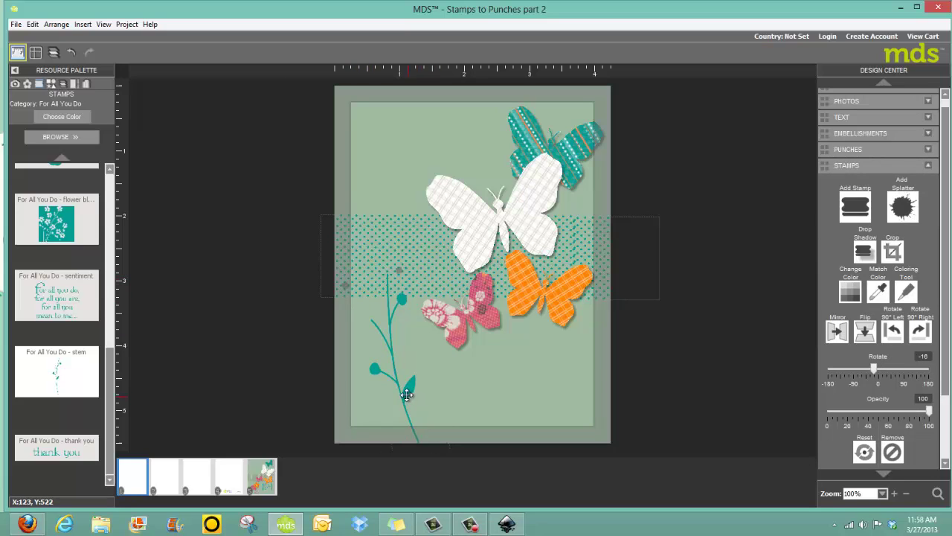
{"action": "left_click_drag", "start_coordinate": [395, 352], "coordinate": [422, 370]}
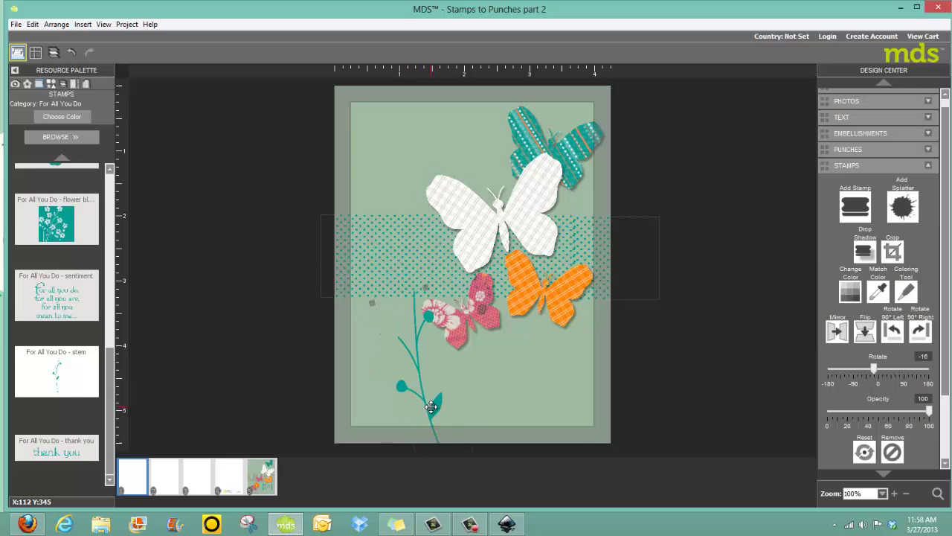
{"action": "left_click_drag", "start_coordinate": [419, 335], "coordinate": [412, 338]}
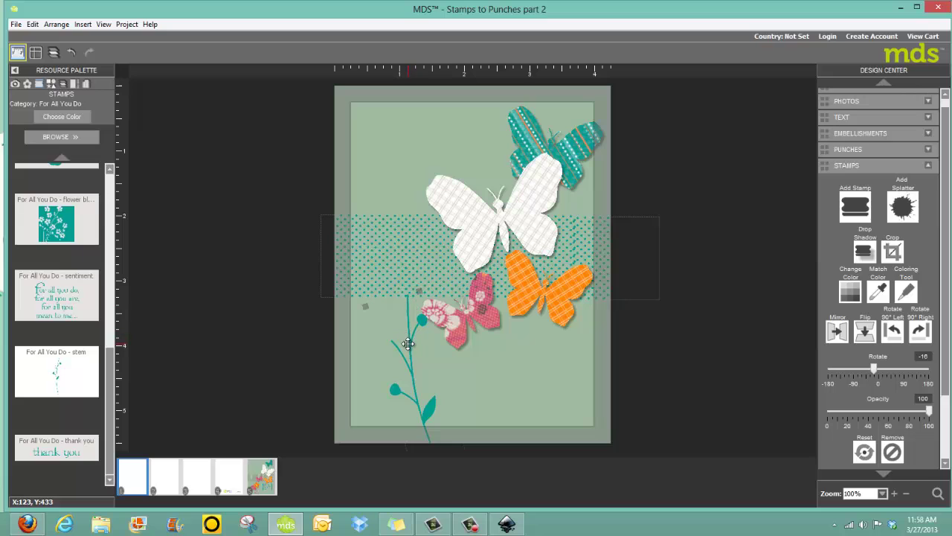
{"action": "left_click", "coordinate": [401, 347]}
{"action": "left_click", "coordinate": [434, 411]}
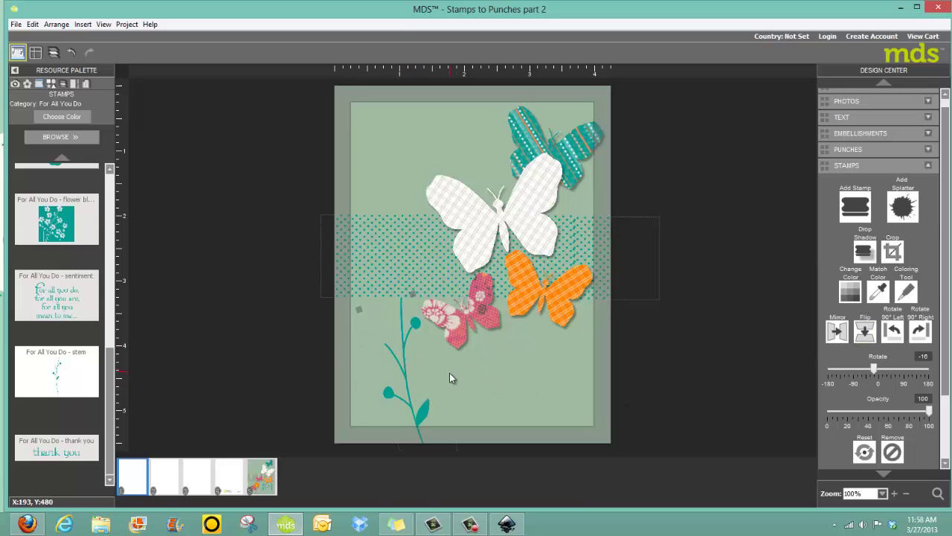
Use the Coloring Tool to paint the stem stamp's upper tip in the grey-green of the card background.
{"action": "left_click", "coordinate": [906, 292]}
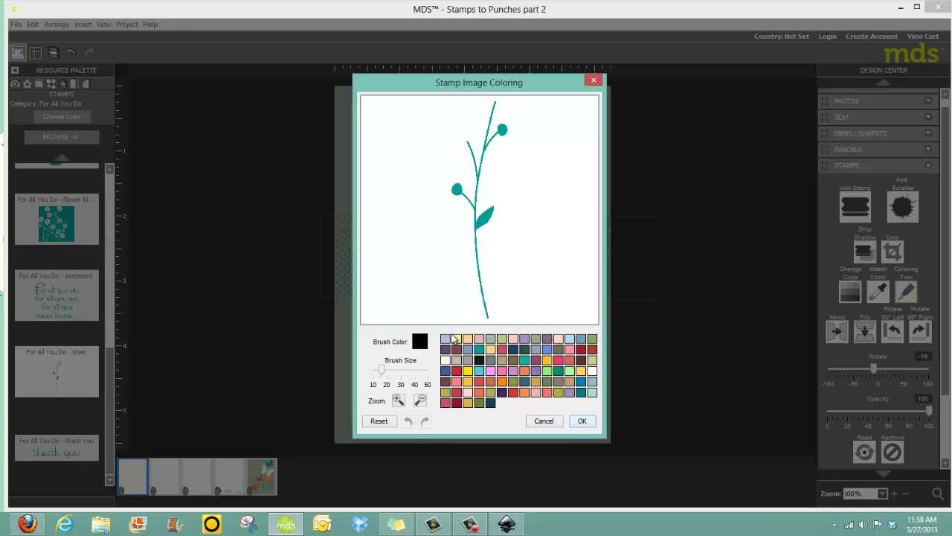
{"action": "left_click", "coordinate": [493, 340]}
{"action": "mouse_move", "coordinate": [499, 97]}
{"action": "left_mouse_down"}
{"action": "mouse_move", "coordinate": [485, 136]}
{"action": "mouse_move", "coordinate": [496, 105]}
{"action": "left_mouse_up"}
{"action": "left_click", "coordinate": [582, 420]}
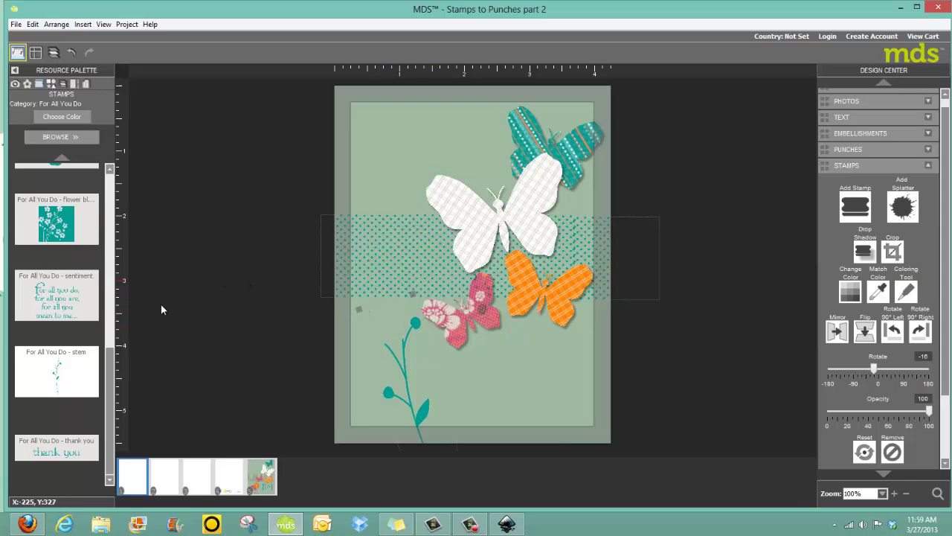
Add the For All You Do - flower 1 stamp, recolored with pink sampled from the pink butterfly, at the stem's upper end.
{"action": "left_click_drag", "start_coordinate": [111, 368], "coordinate": [115, 315]}
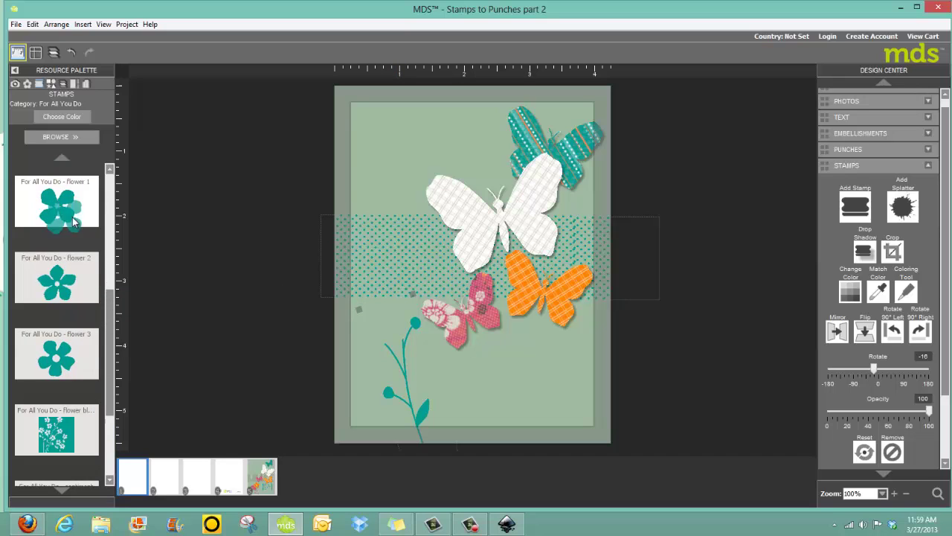
{"action": "left_click_drag", "start_coordinate": [74, 221], "coordinate": [376, 232]}
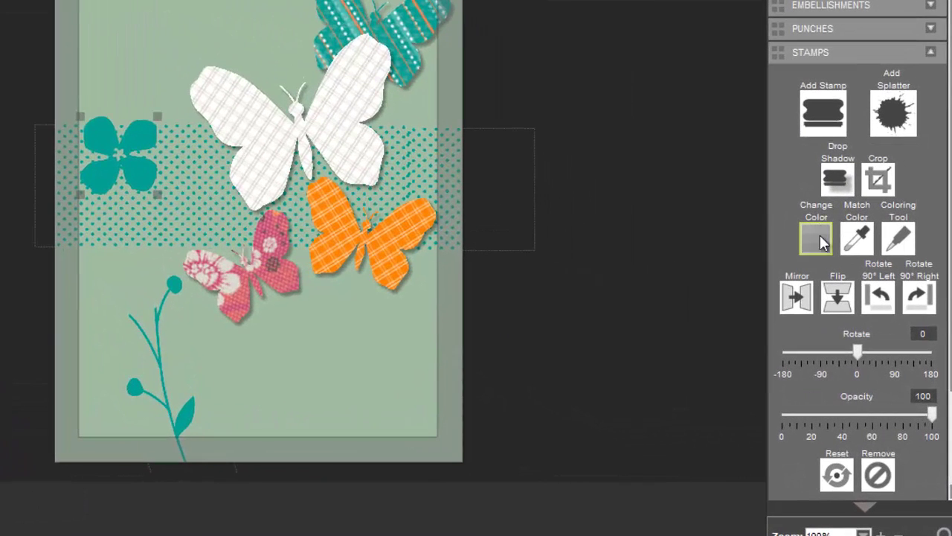
{"action": "left_click", "coordinate": [841, 272]}
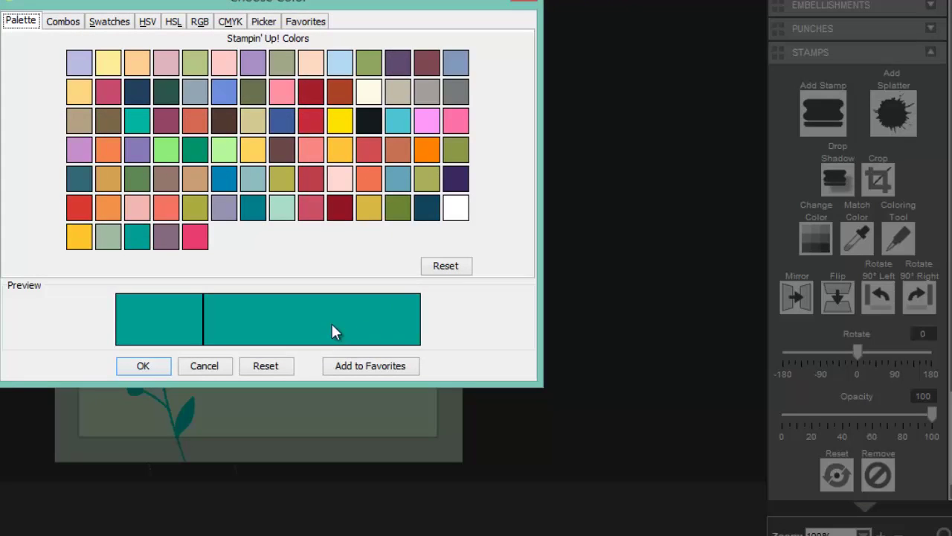
{"action": "left_click", "coordinate": [264, 22]}
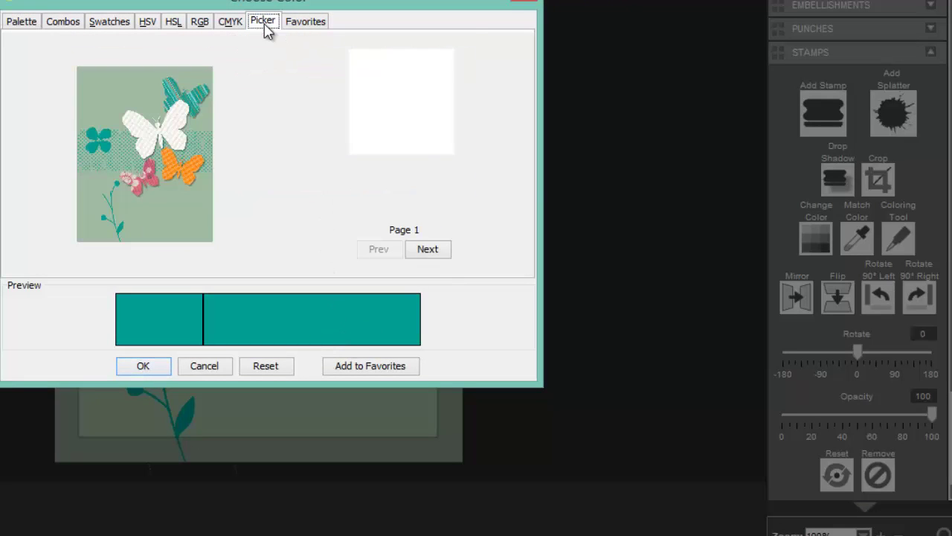
{"action": "left_click", "coordinate": [152, 188]}
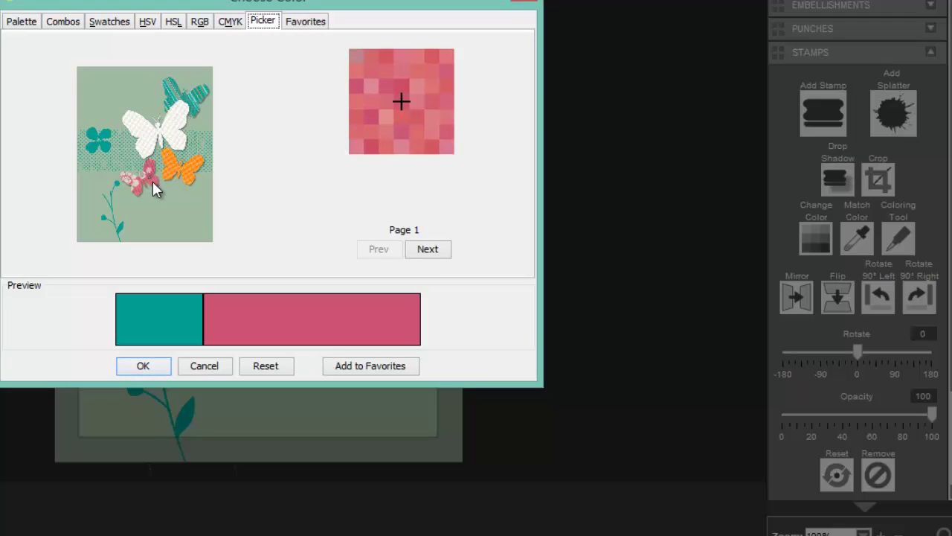
{"action": "left_click", "coordinate": [143, 365]}
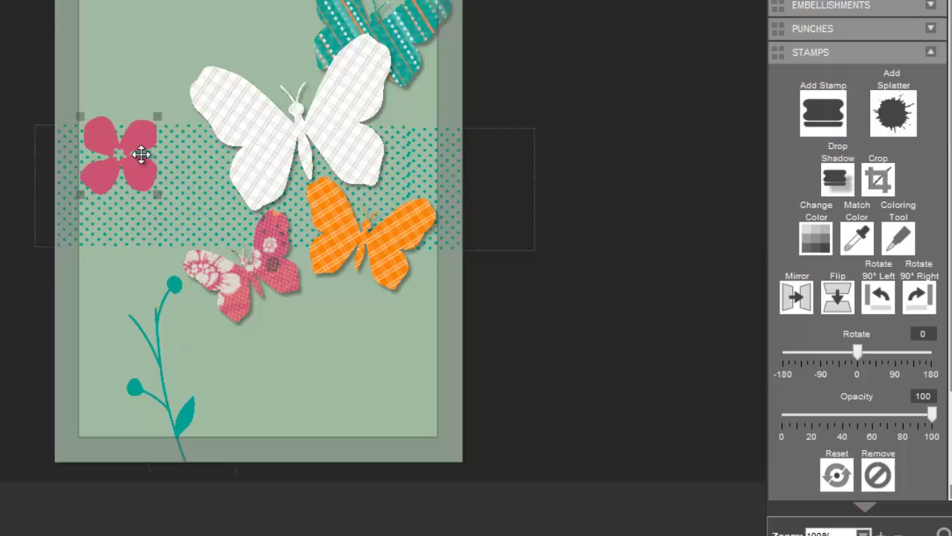
{"action": "left_click_drag", "start_coordinate": [133, 150], "coordinate": [137, 305]}
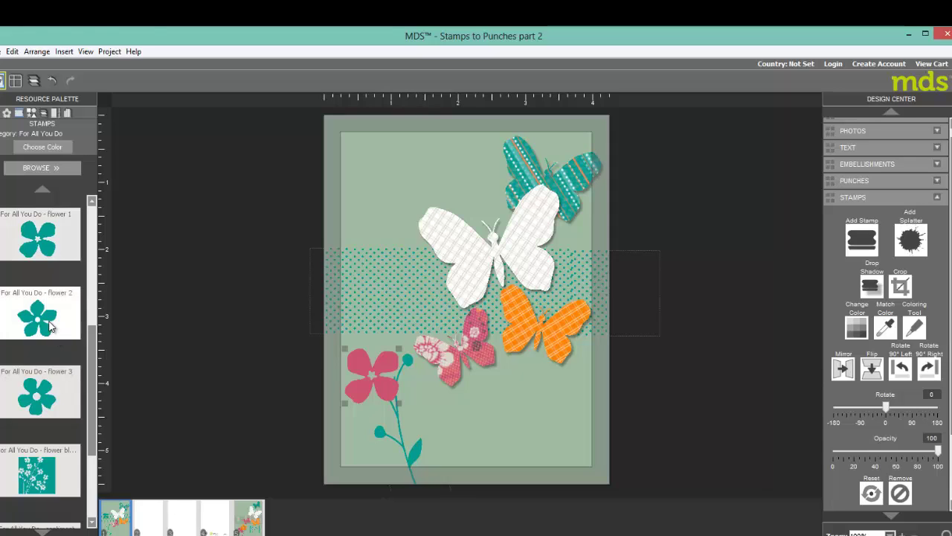
Add the For All You Do - flower 2 stamp, shrink it, and place it overlapping the pink flower and the stem's upper bud.
{"action": "left_click_drag", "start_coordinate": [56, 328], "coordinate": [387, 303]}
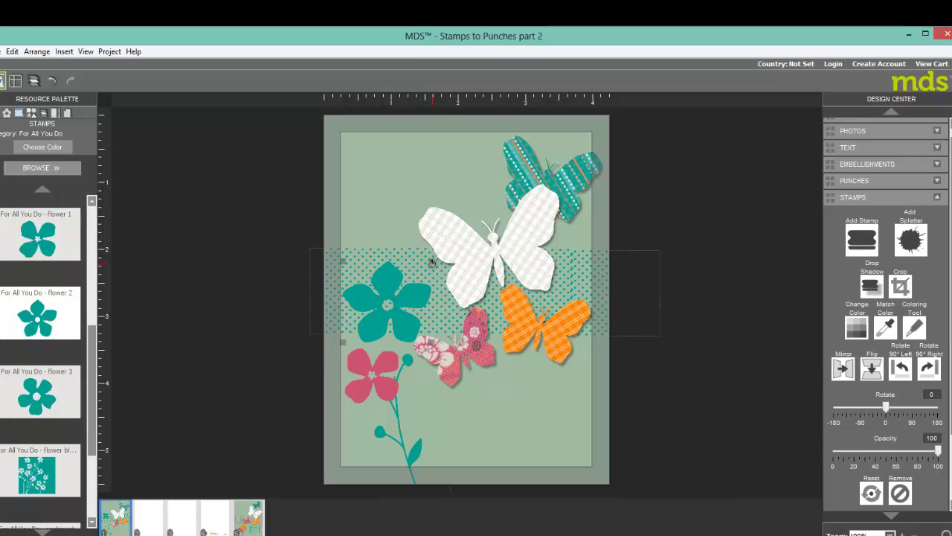
{"action": "left_click_drag", "start_coordinate": [430, 260], "coordinate": [402, 307]}
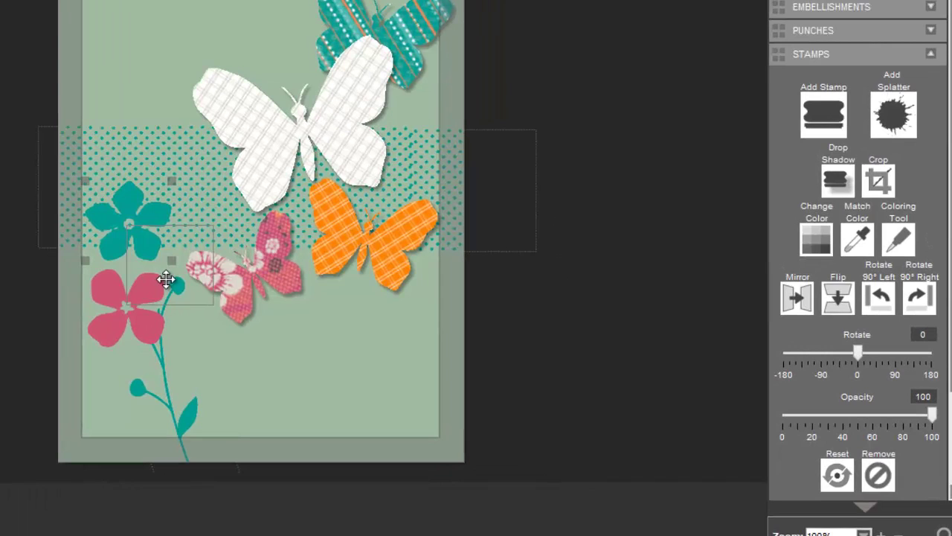
{"action": "left_click_drag", "start_coordinate": [166, 279], "coordinate": [143, 293]}
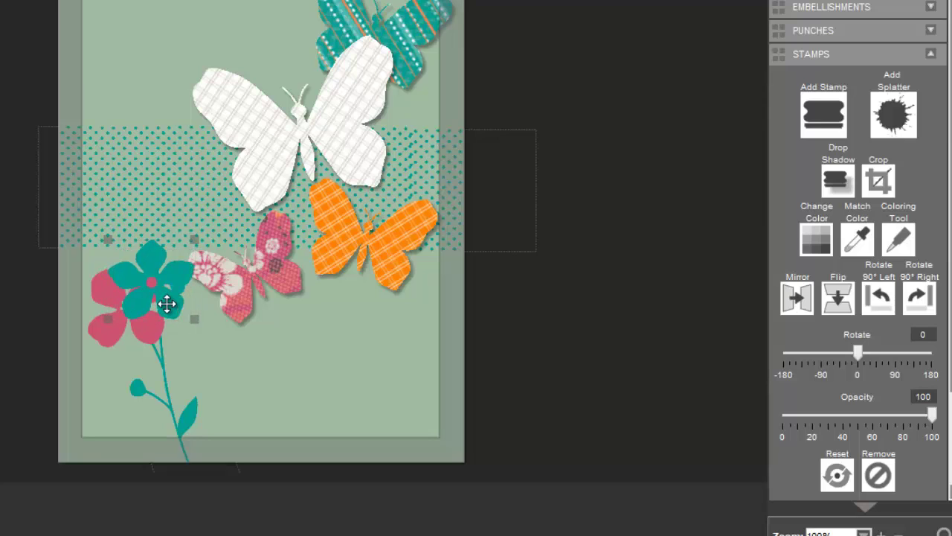
Recolor the second flower with orange sampled from the orange butterfly and deselect it.
{"action": "left_click", "coordinate": [816, 243]}
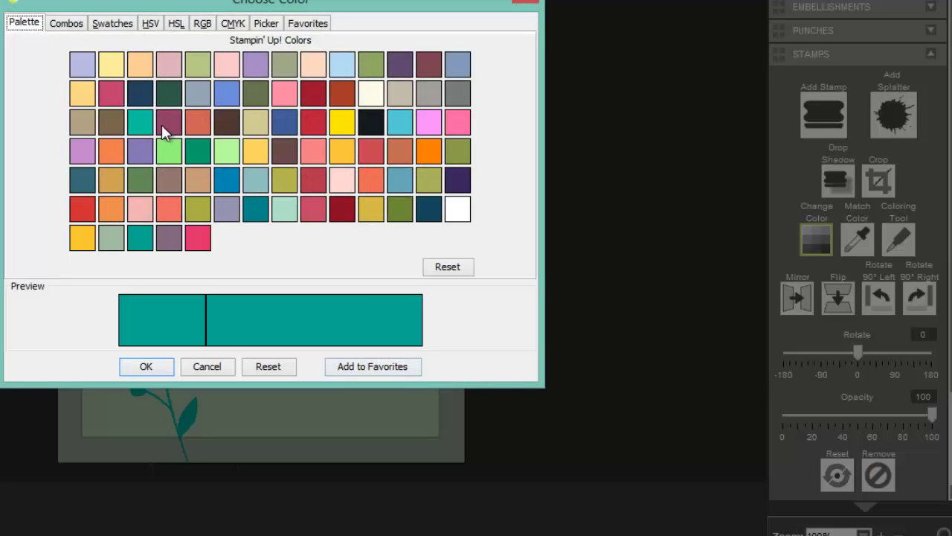
{"action": "left_click", "coordinate": [268, 23]}
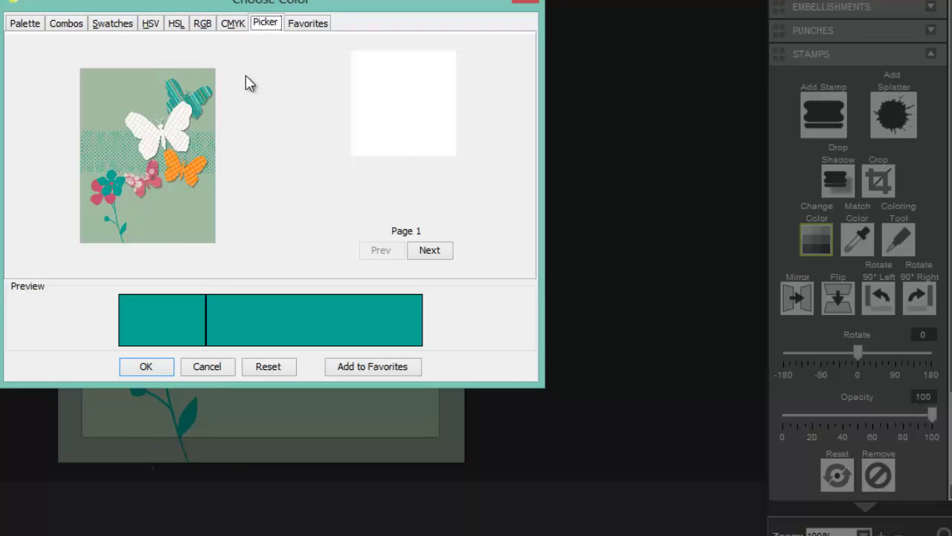
{"action": "left_click", "coordinate": [188, 168]}
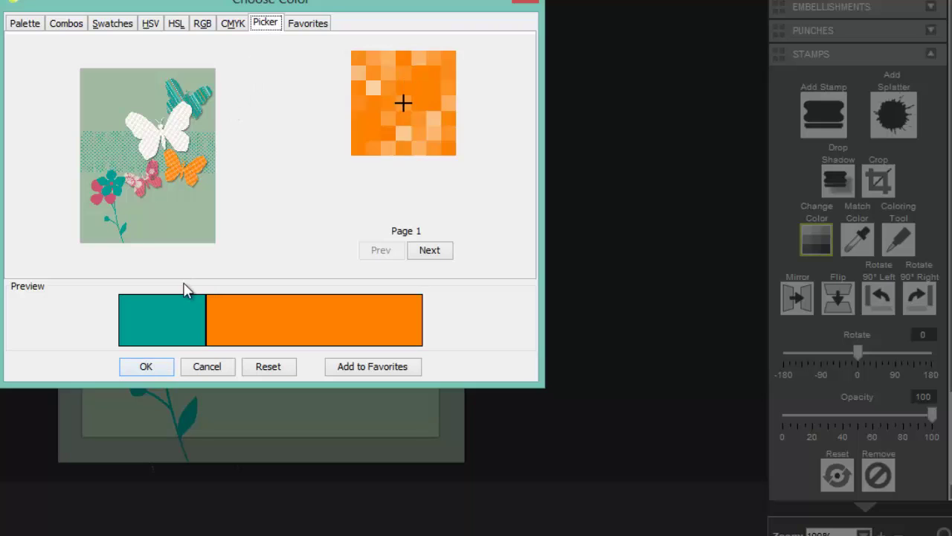
{"action": "left_click", "coordinate": [153, 366]}
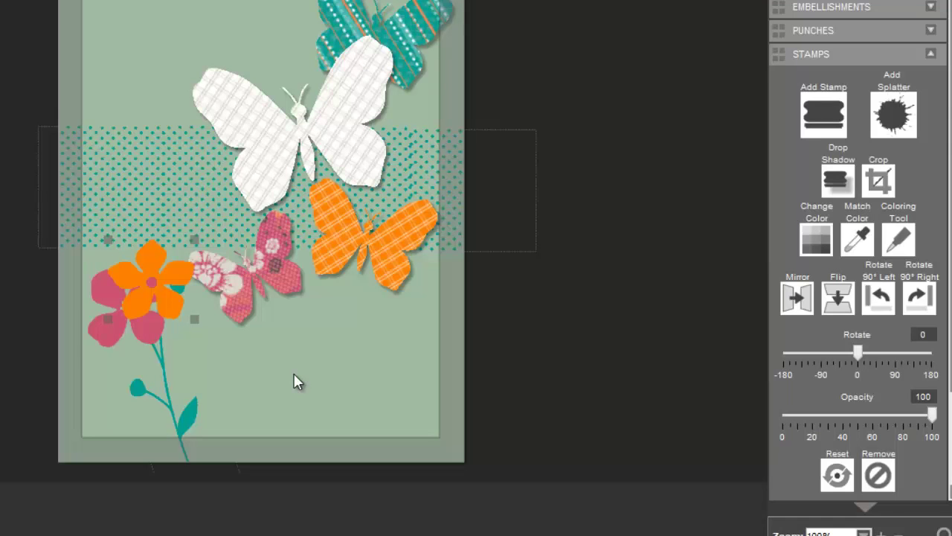
{"action": "left_click", "coordinate": [258, 368]}
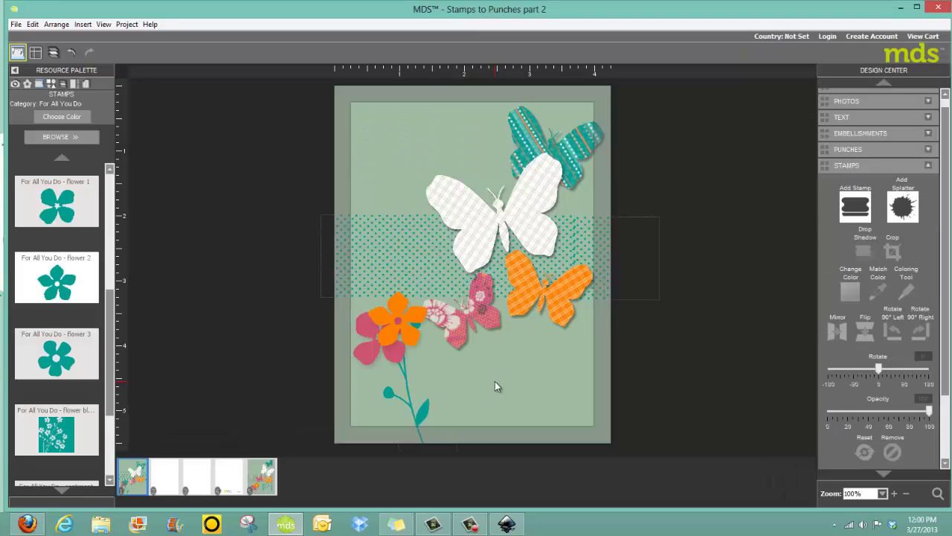
Add the For All You Do - sentiment stamp to the card's lower-right area, below the orange butterfly.
{"action": "scroll", "coordinate": [110, 353], "scroll_direction": "down", "scroll_amount": 1}
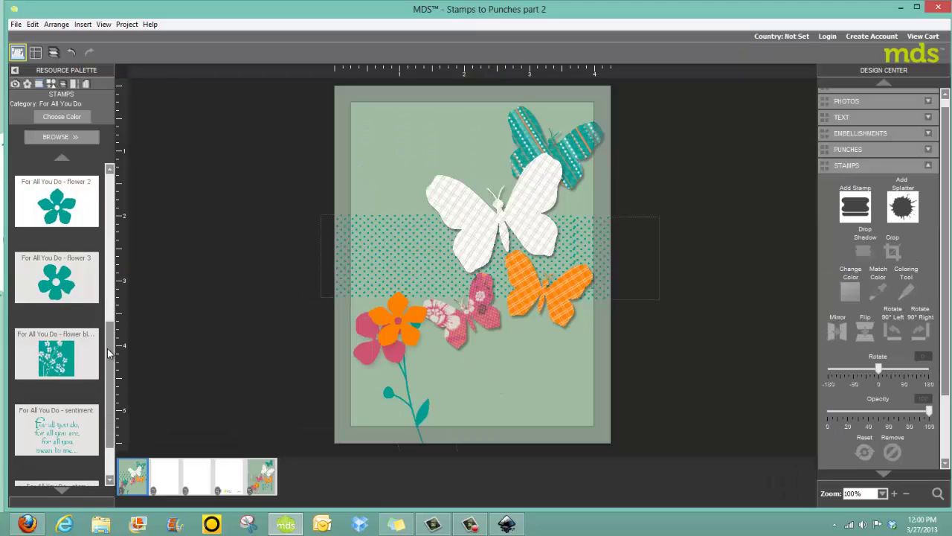
{"action": "scroll", "coordinate": [110, 353], "scroll_direction": "down", "scroll_amount": 1}
{"action": "left_click_drag", "start_coordinate": [72, 365], "coordinate": [540, 383]}
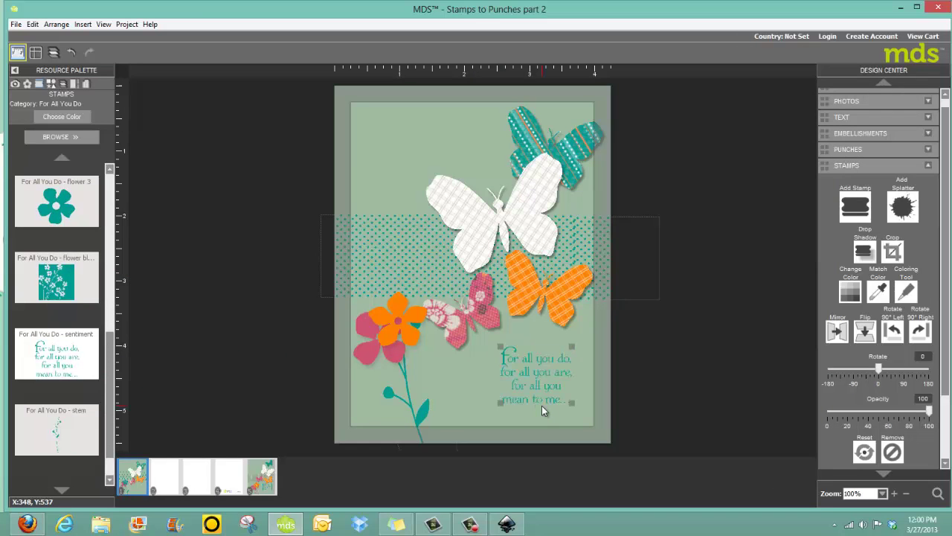
Add the For All You Do - bracket stamp at the right side of the sentiment and mirror it.
{"action": "scroll", "coordinate": [119, 337], "scroll_direction": "up", "scroll_amount": 2}
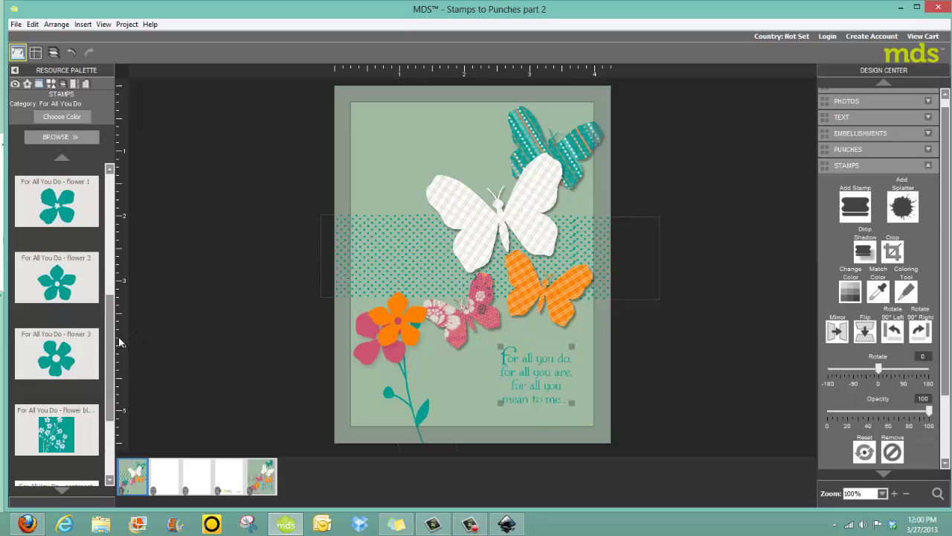
{"action": "scroll", "coordinate": [103, 301], "scroll_direction": "up", "scroll_amount": 3}
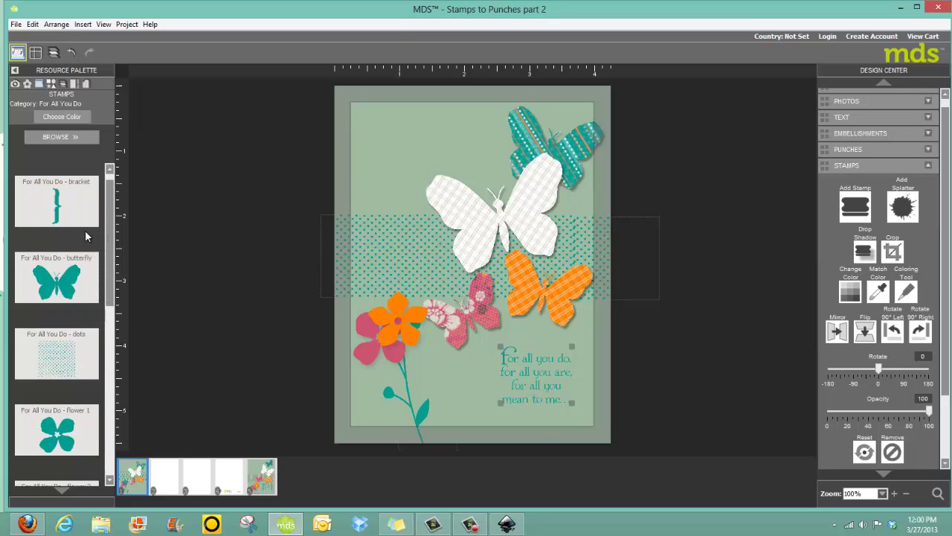
{"action": "left_click_drag", "start_coordinate": [65, 221], "coordinate": [586, 377]}
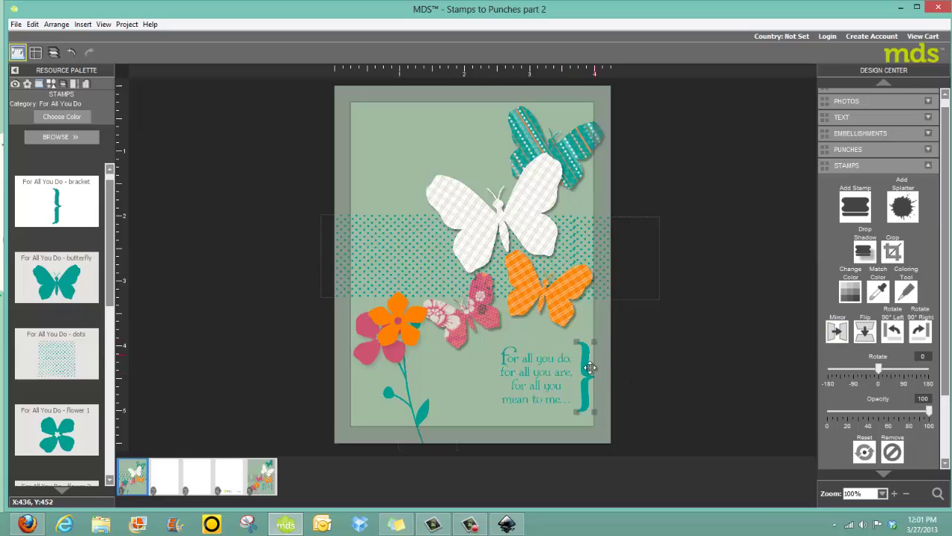
{"action": "left_click", "coordinate": [838, 332]}
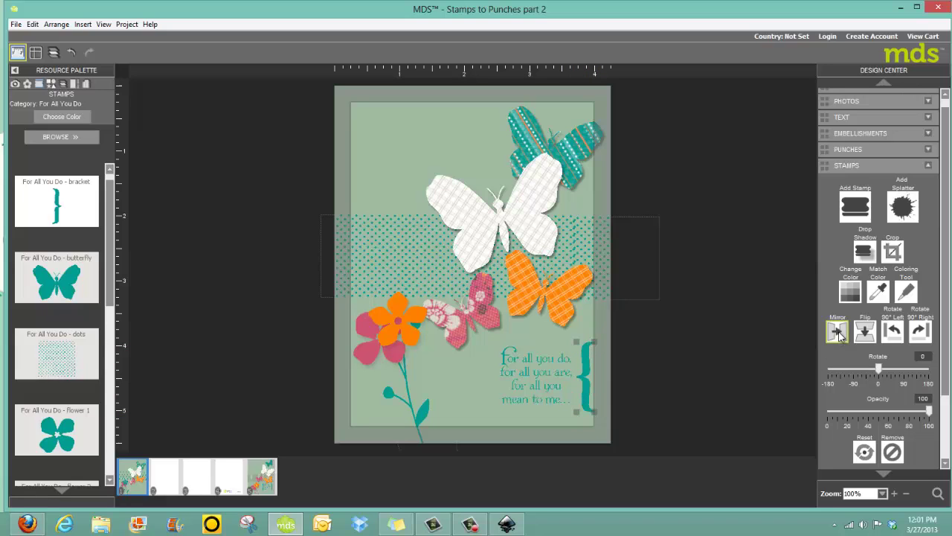
Duplicate the mirrored bracket stamp by copying and pasting it on the card.
{"action": "right_click", "coordinate": [587, 380]}
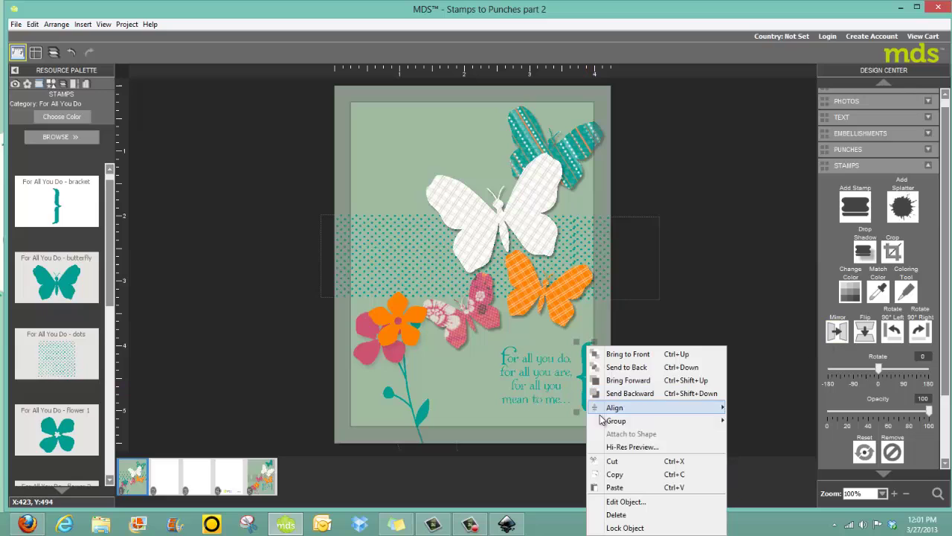
{"action": "left_click", "coordinate": [617, 475]}
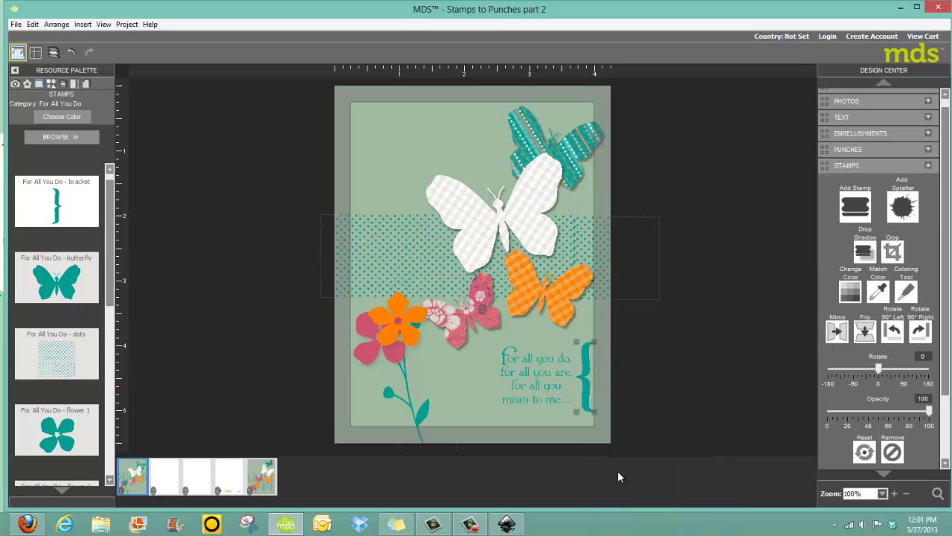
{"action": "right_click", "coordinate": [474, 386]}
{"action": "left_click", "coordinate": [497, 386]}
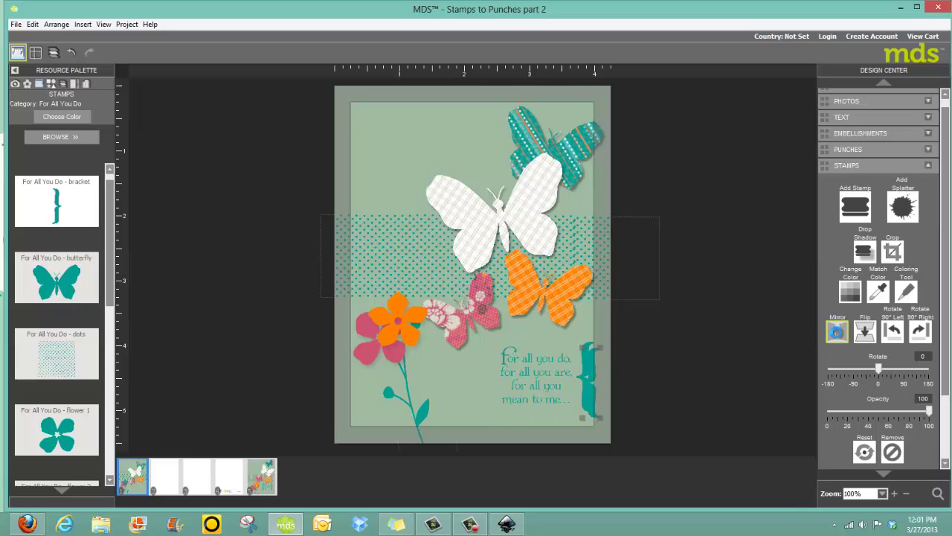
Mirror the bracket copy and position the two brackets so they enclose the sentiment on both sides.
{"action": "left_click", "coordinate": [837, 330]}
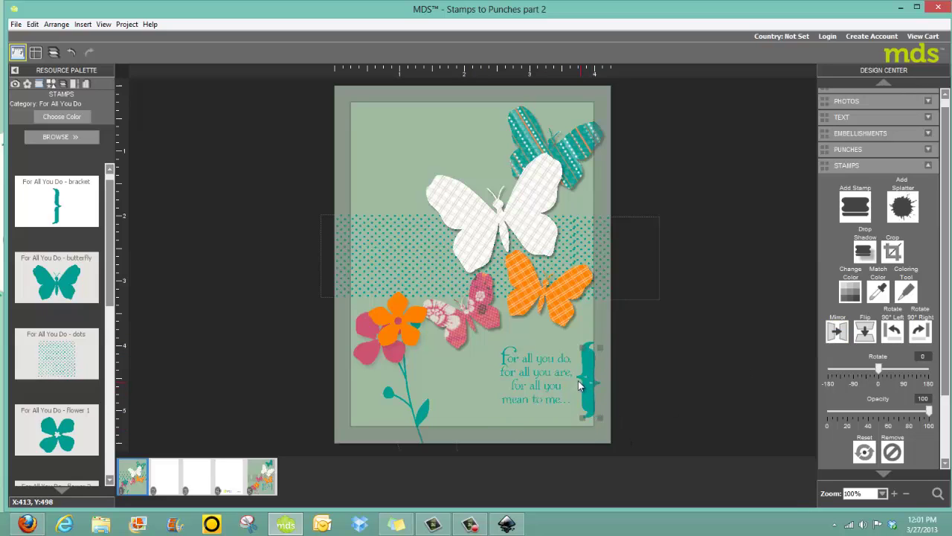
{"action": "mouse_move", "coordinate": [585, 380]}
{"action": "left_mouse_down"}
{"action": "mouse_move", "coordinate": [458, 383]}
{"action": "mouse_move", "coordinate": [581, 375]}
{"action": "left_mouse_up"}
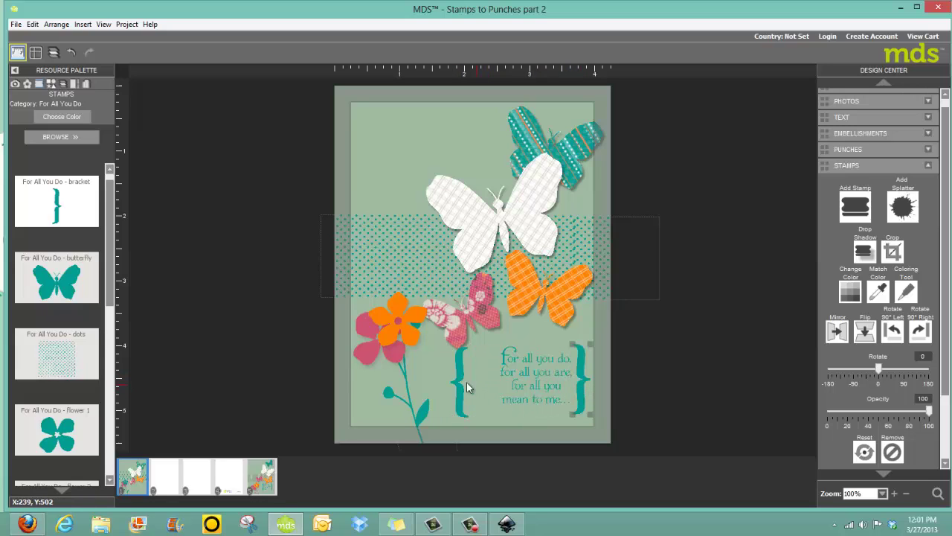
{"action": "left_click_drag", "start_coordinate": [459, 379], "coordinate": [477, 379]}
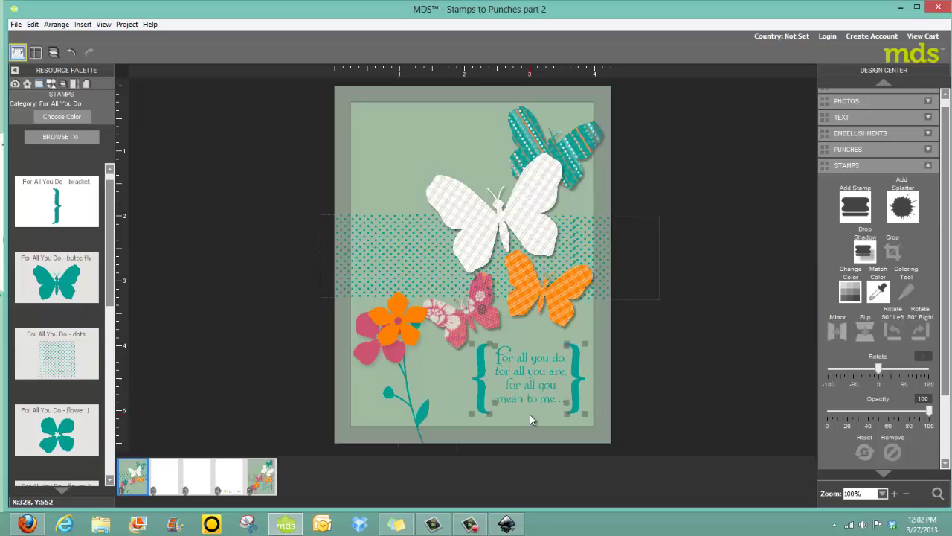
Open the fifth page to compare its butterfly card with the new one.
{"action": "left_click", "coordinate": [274, 485]}
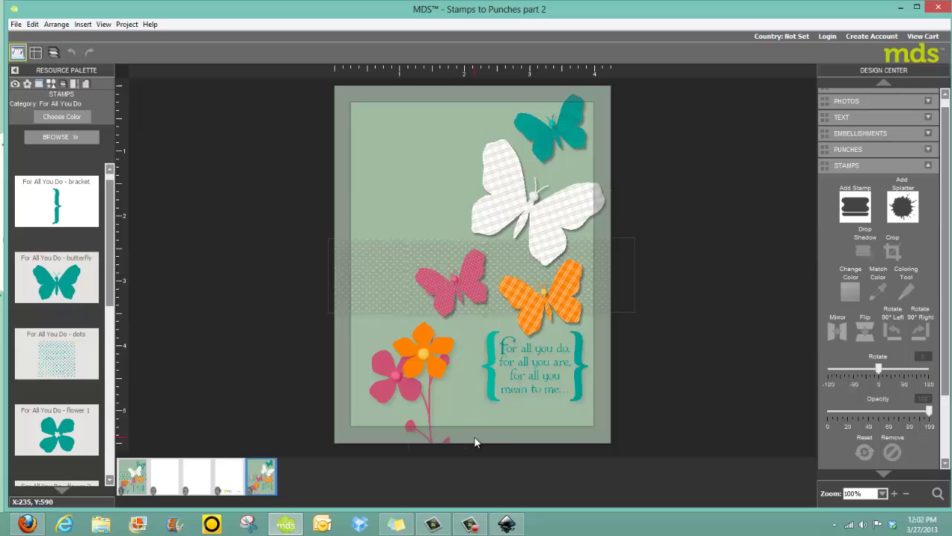
{"action": "left_click", "coordinate": [474, 524]}
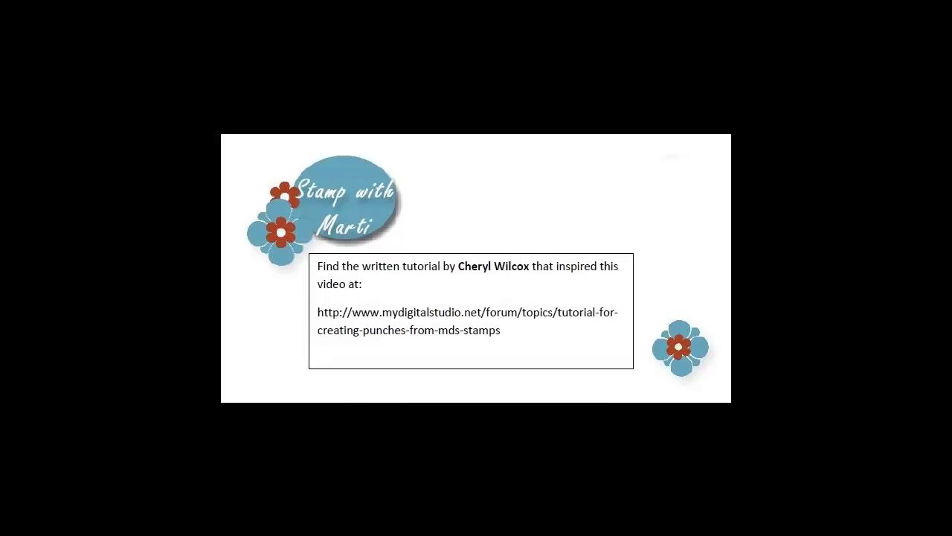